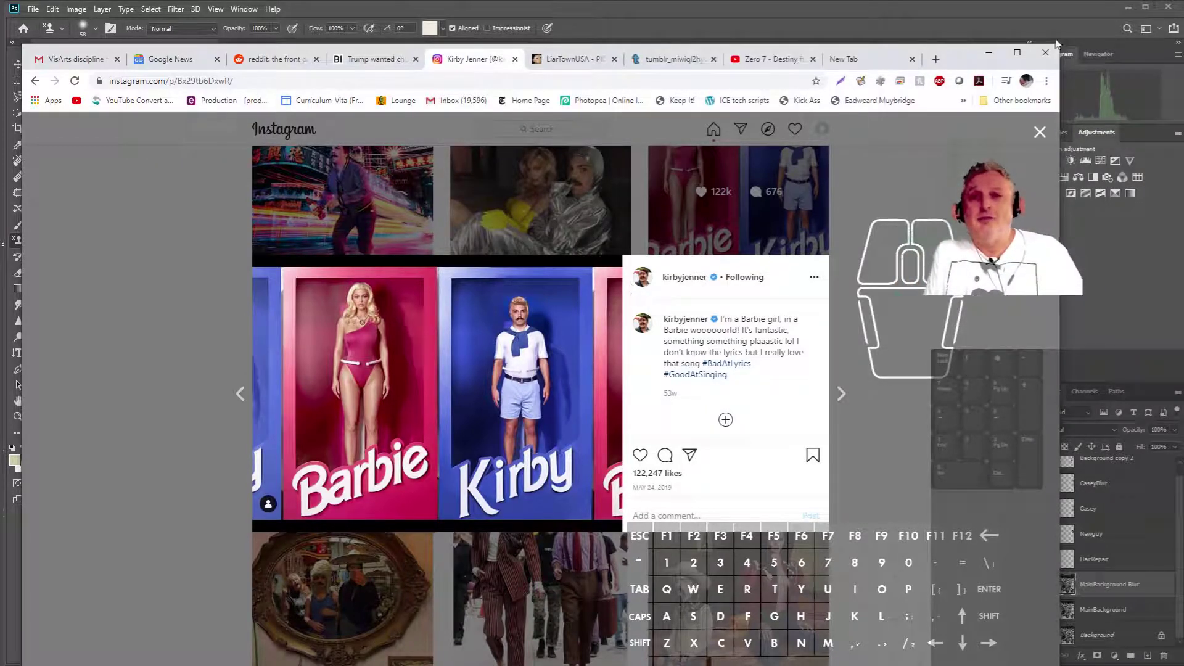
Switch from Photoshop back to the web browser and open amazon.com in the blank tab
left_click(989, 53)
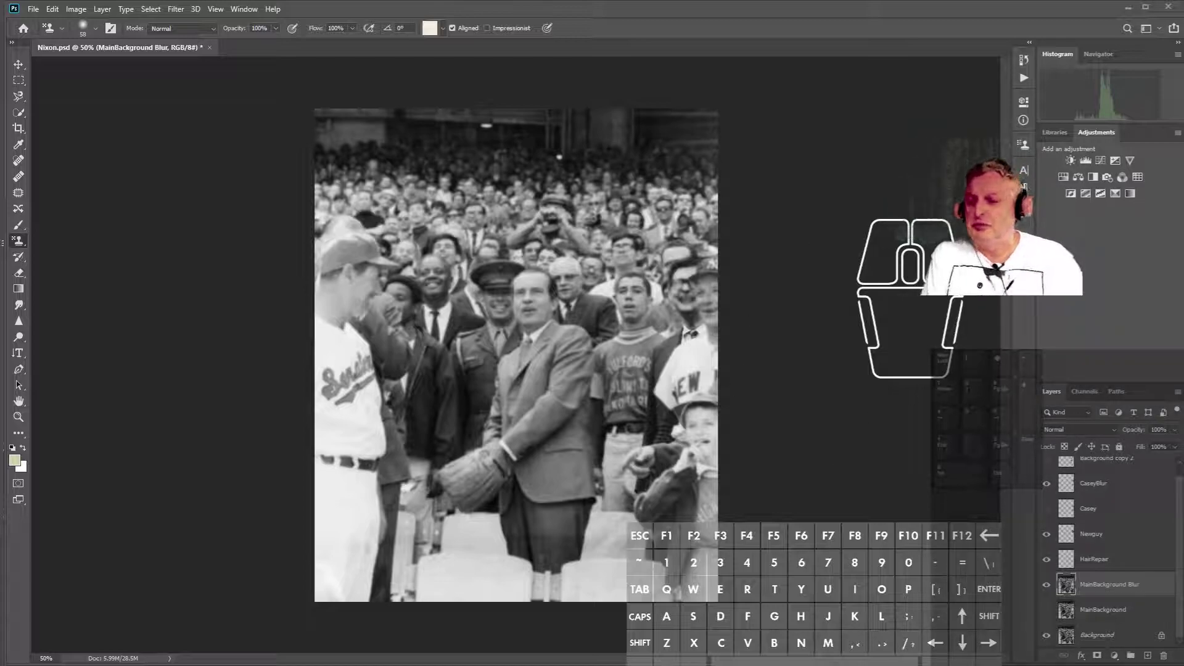
key("alt+Tab")
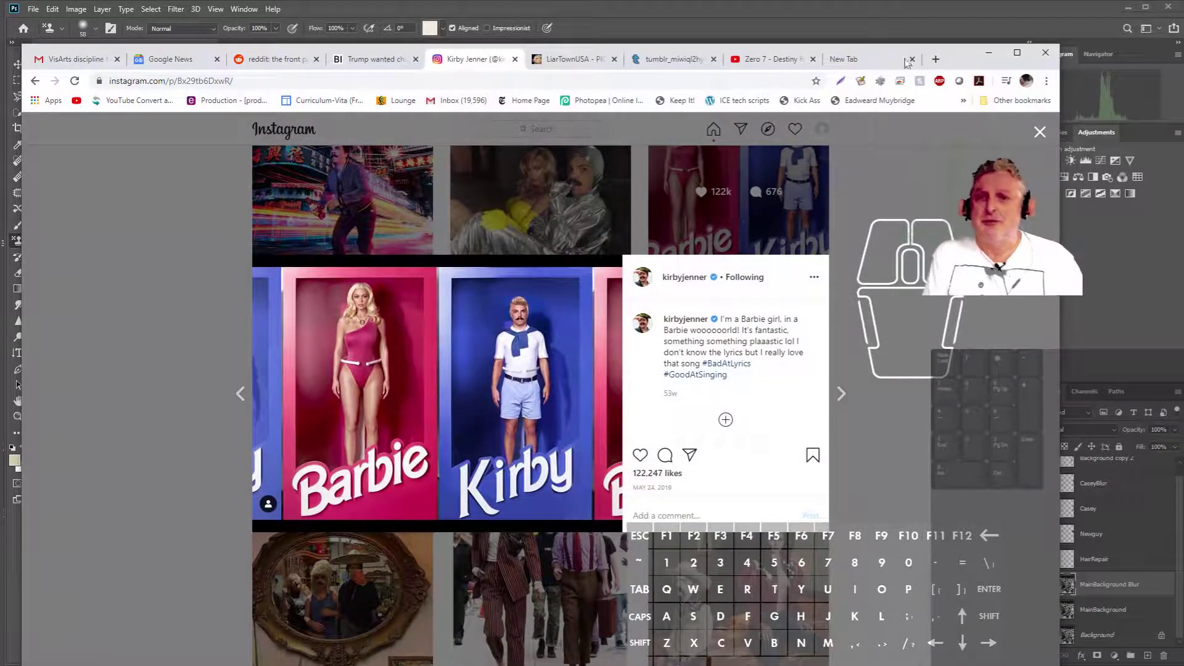
left_click(872, 64)
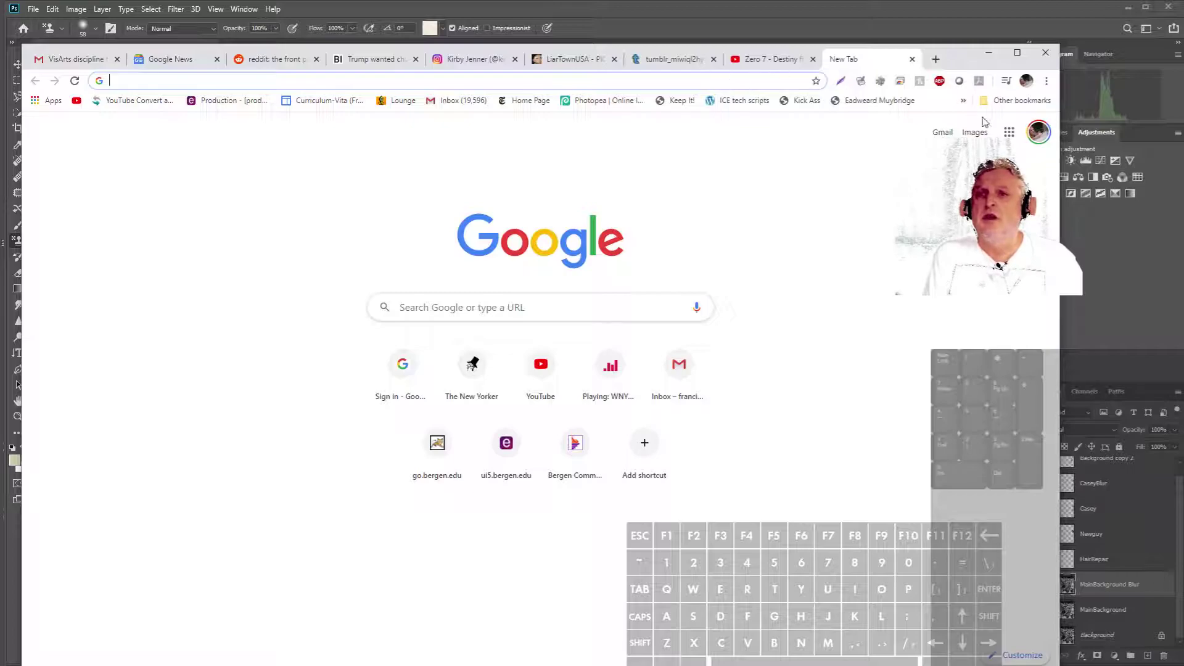
left_click(581, 81)
left_click(580, 81)
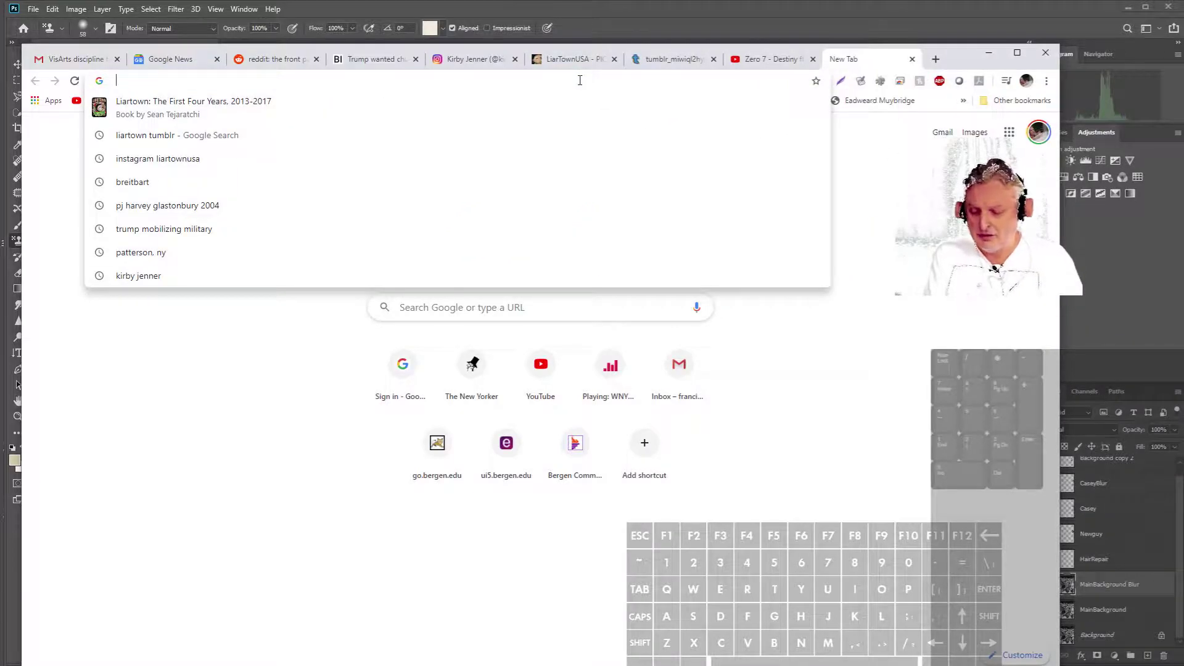
type("ama")
key("Return")
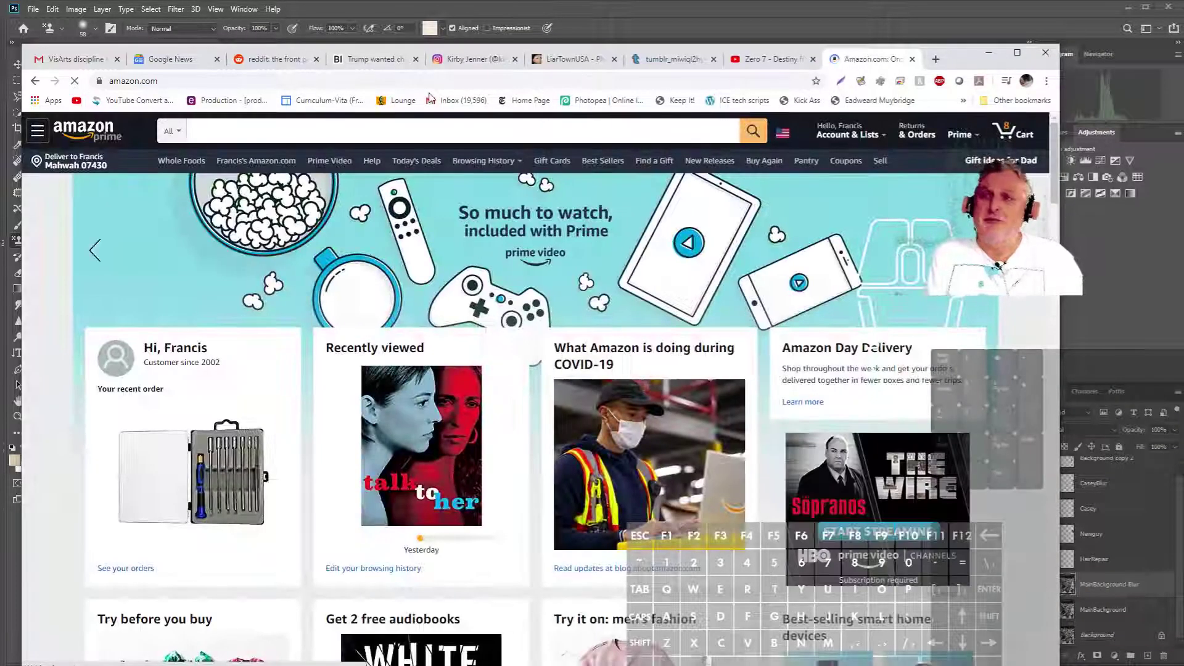
Search Amazon for "phone tripod"
type("p")
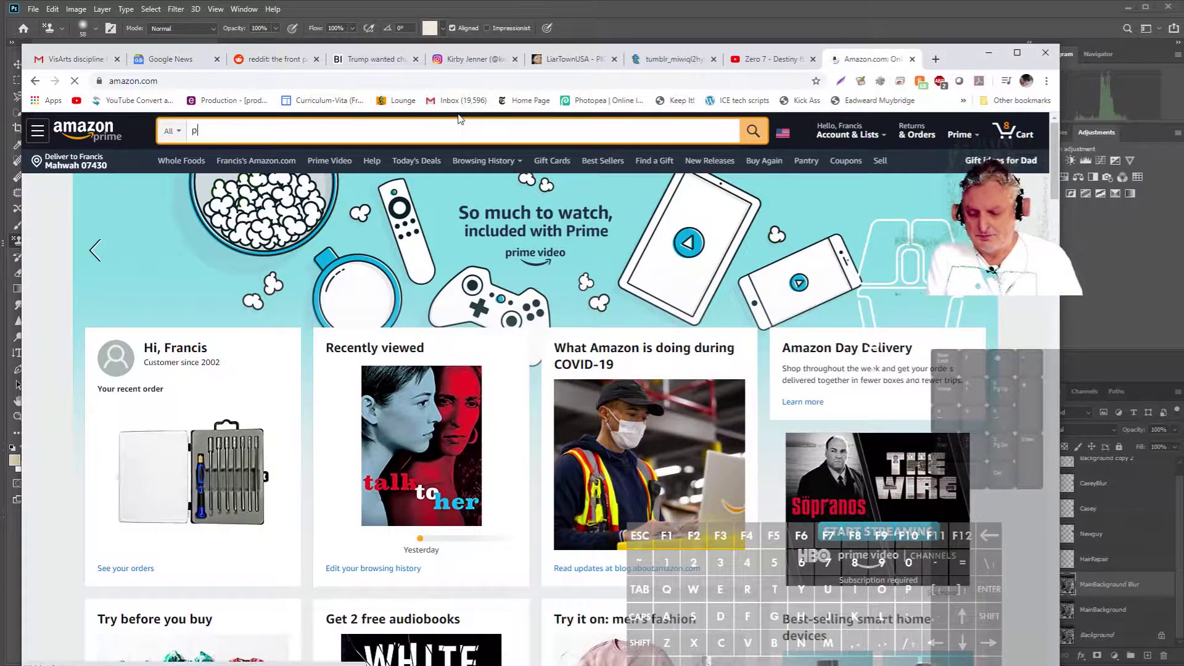
type("hone tri")
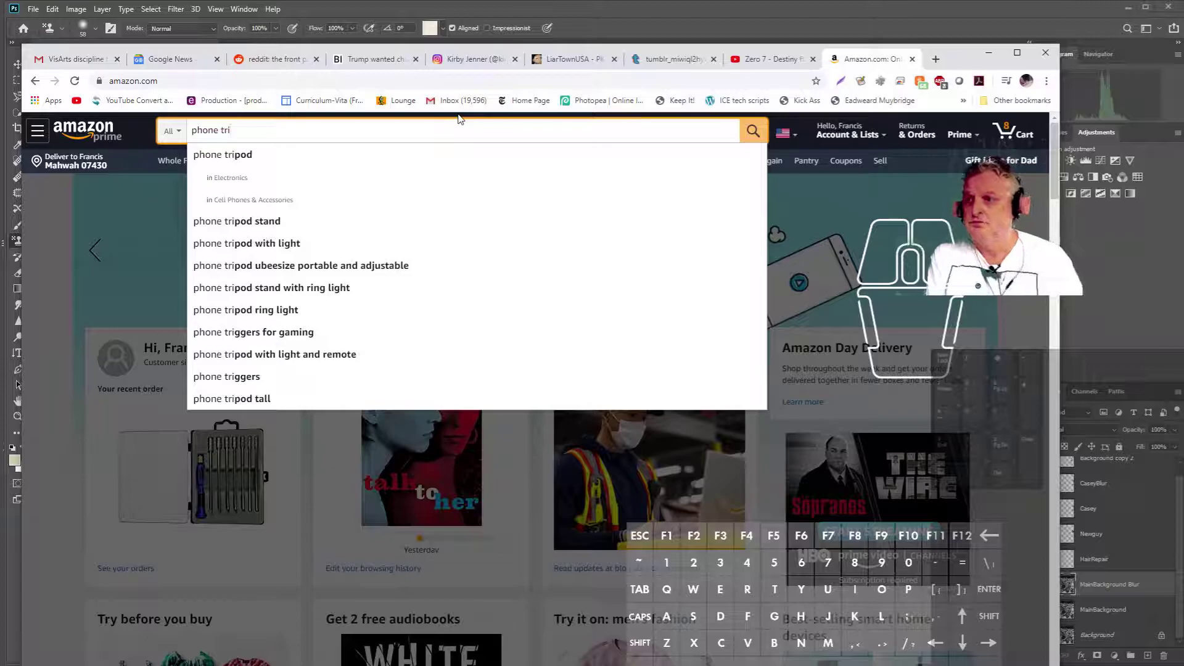
left_click(294, 155)
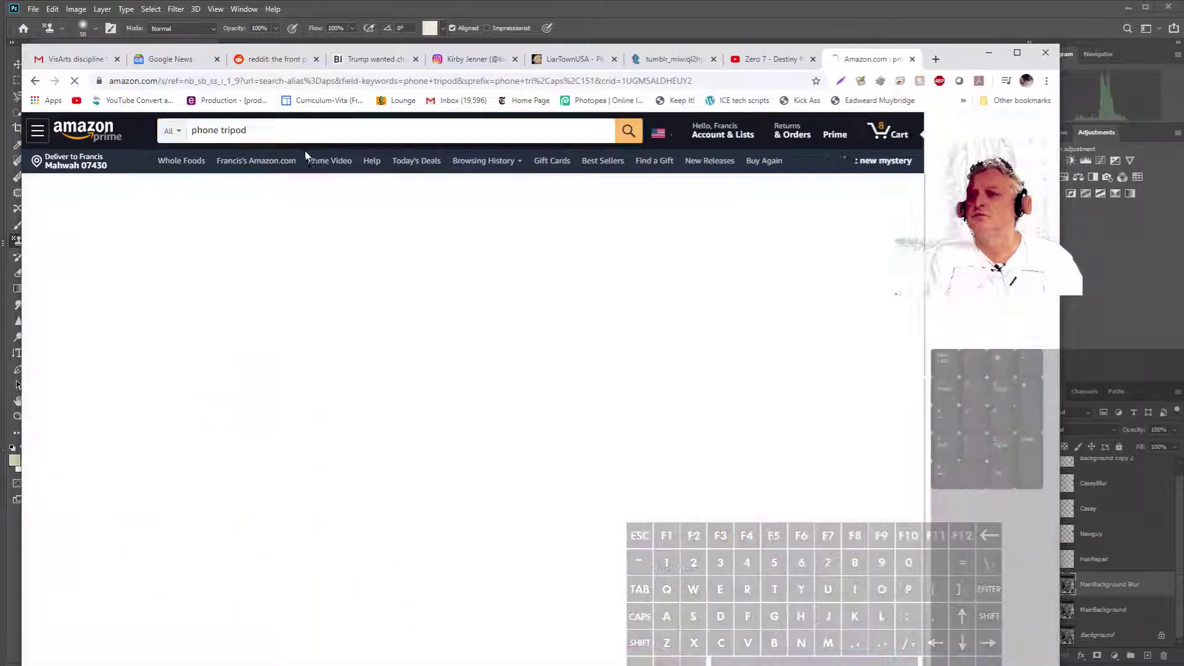
Look through the first page of phone tripod results, comparing the models and their prices
scroll(469, 340, "down", 5)
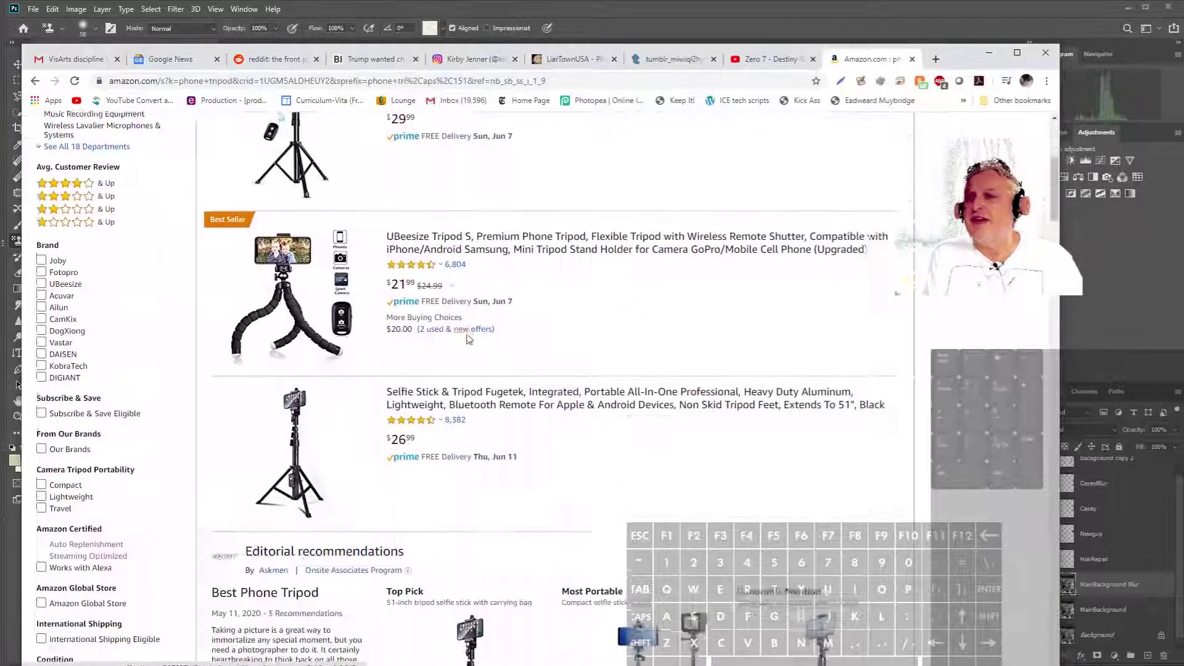
scroll(469, 339, "down", 10)
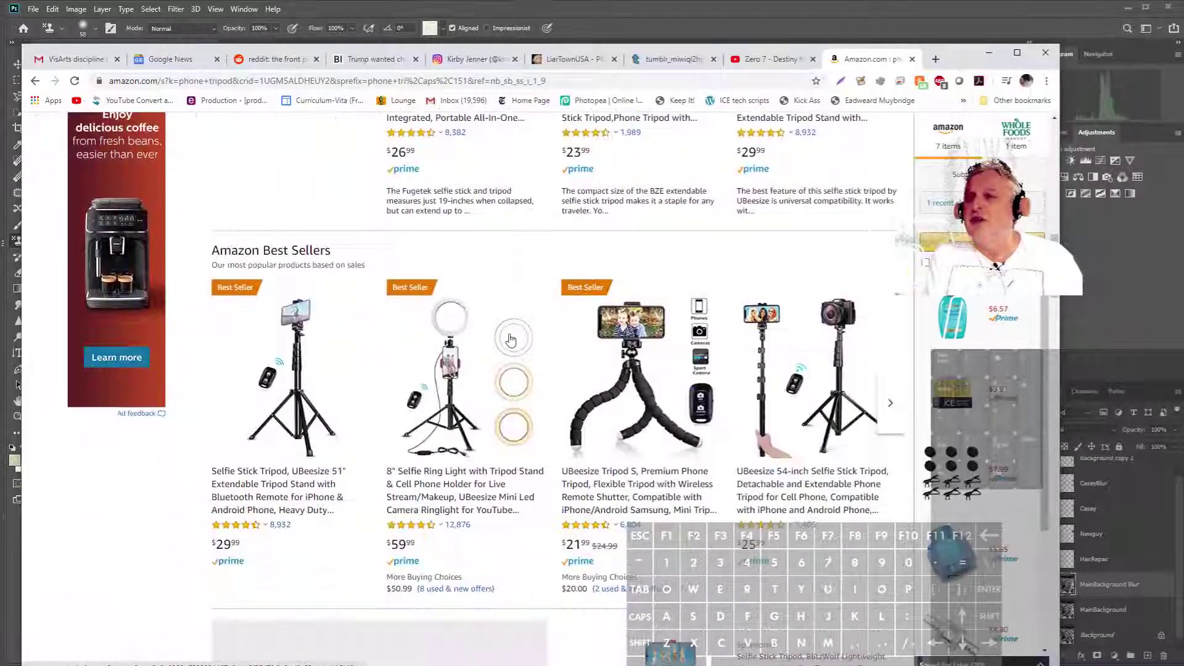
scroll(511, 339, "down", 4)
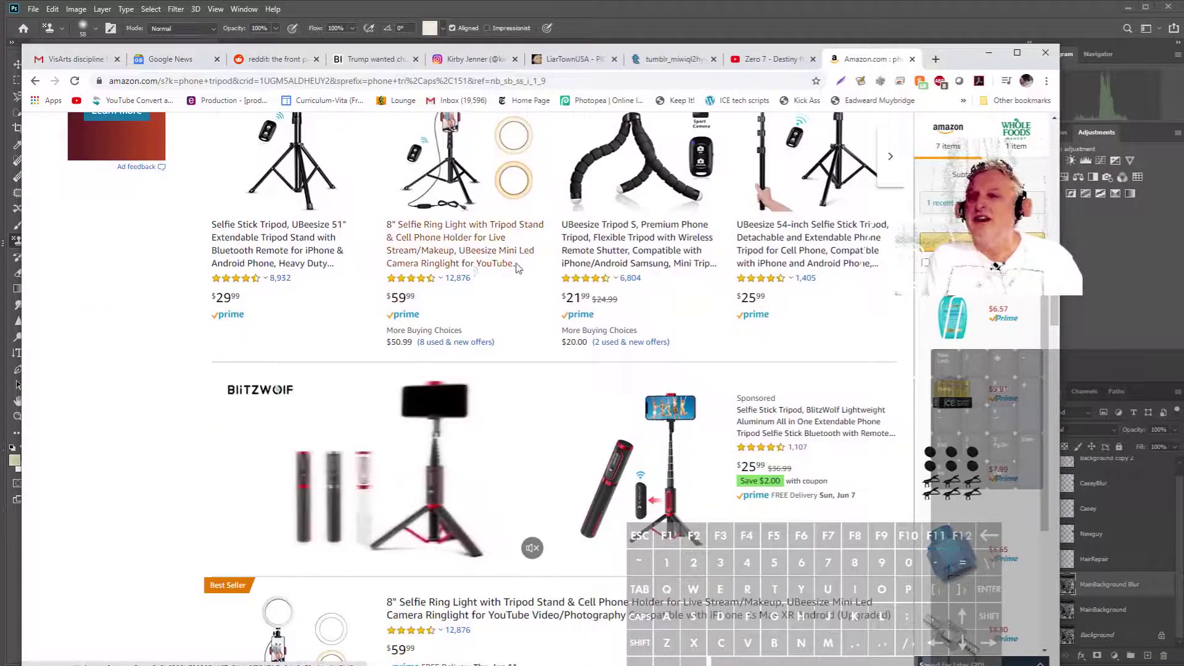
scroll(512, 284, "down", 9)
scroll(518, 307, "down", 14)
scroll(540, 319, "down", 10)
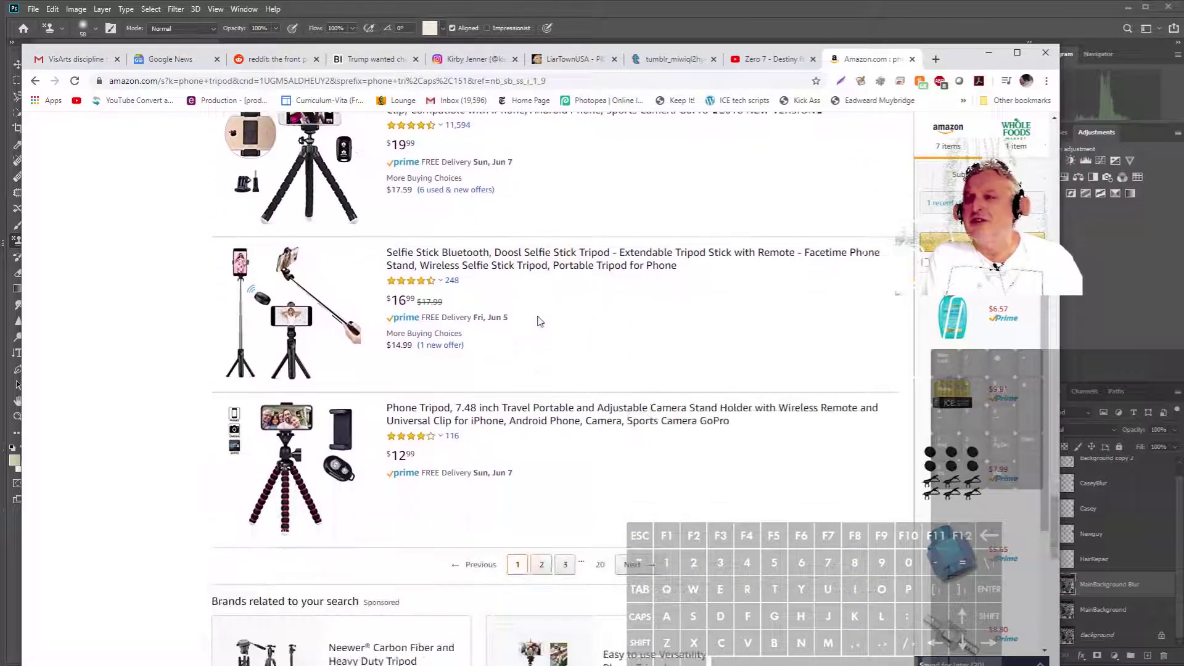
scroll(536, 320, "down", 1)
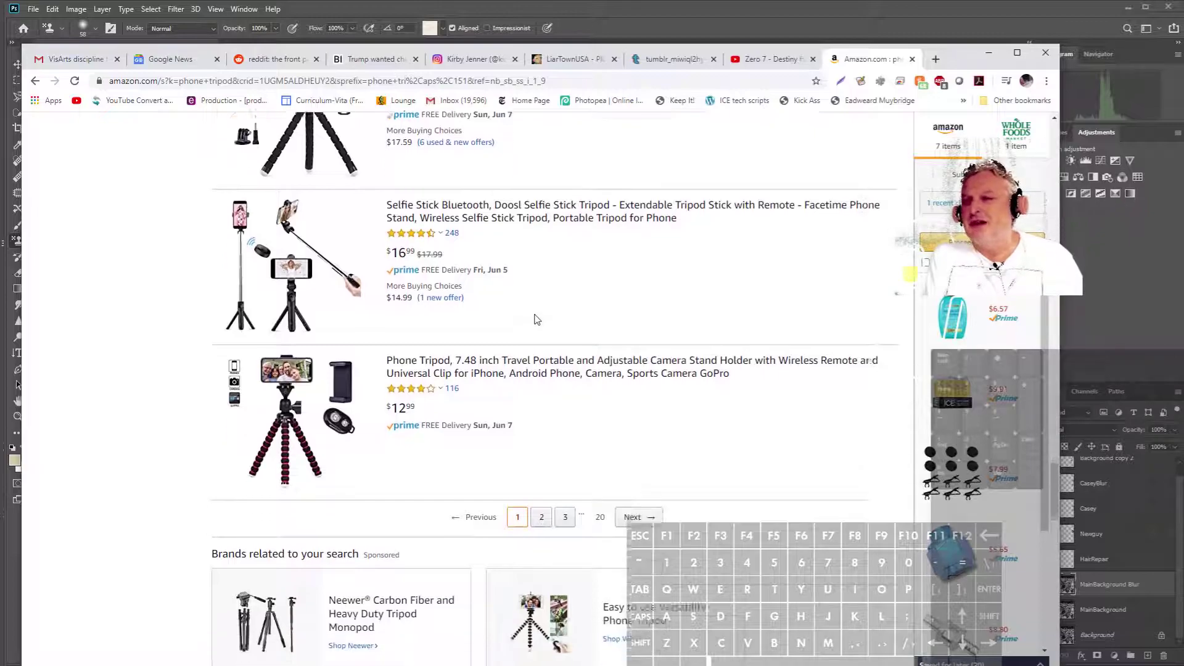
scroll(534, 319, "down", 1)
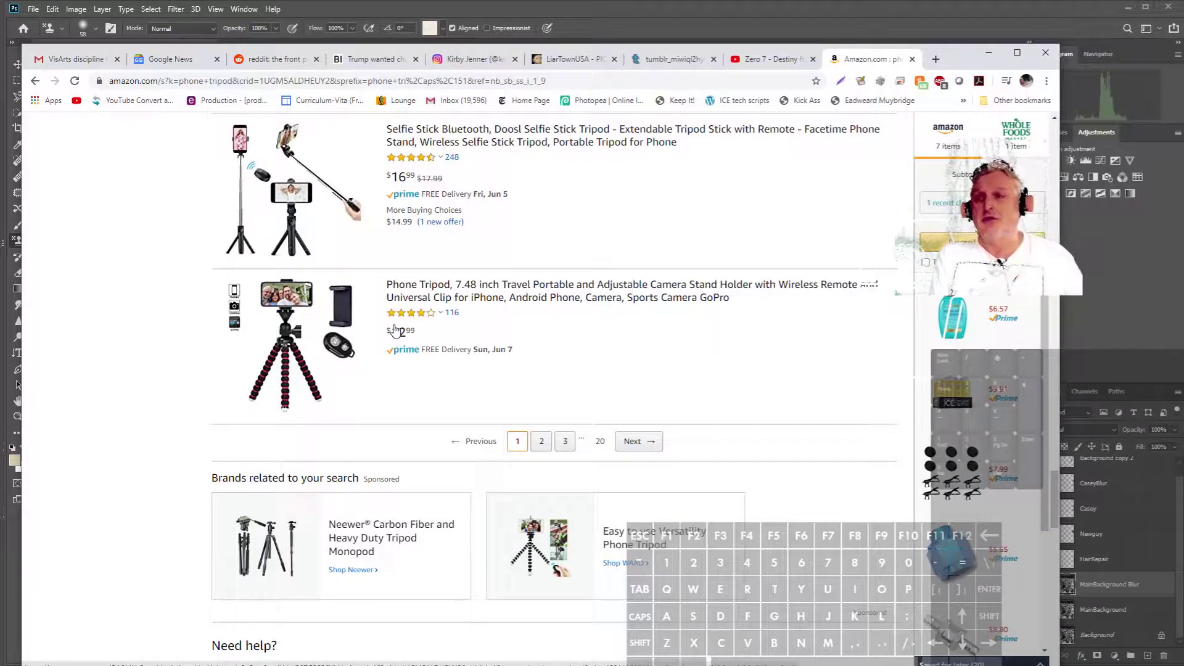
Open page 2 of the phone tripod results and look over the cheaper models
left_click(548, 448)
scroll(558, 435, "down", 2)
scroll(555, 442, "down", 4)
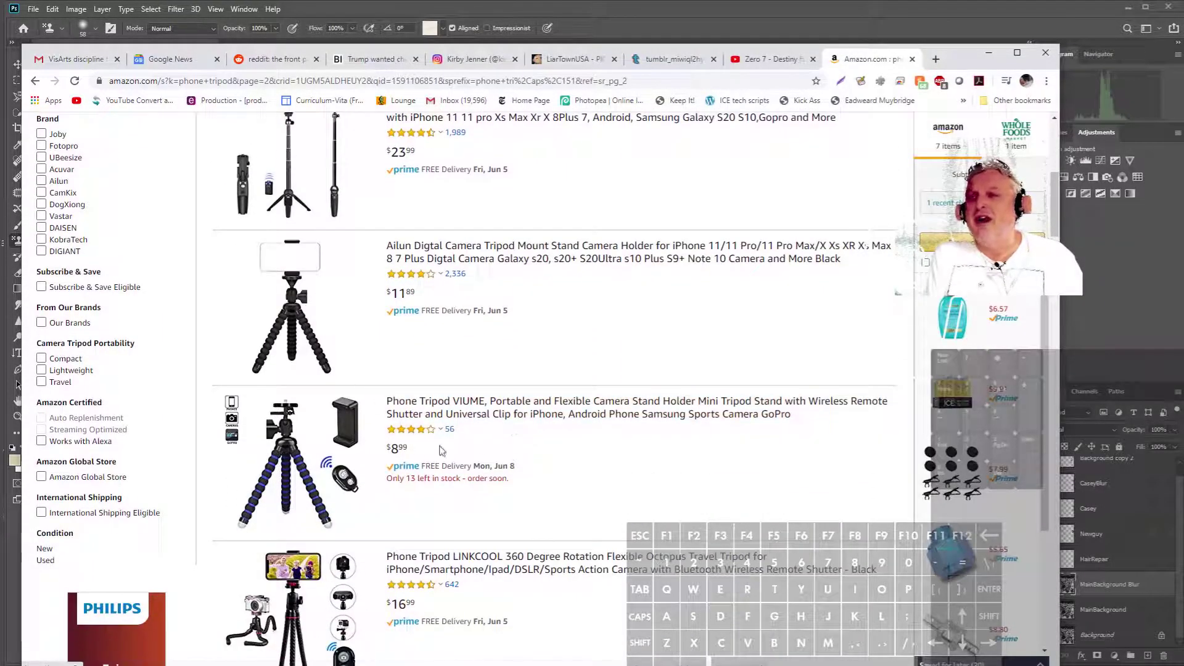
scroll(432, 451, "down", 4)
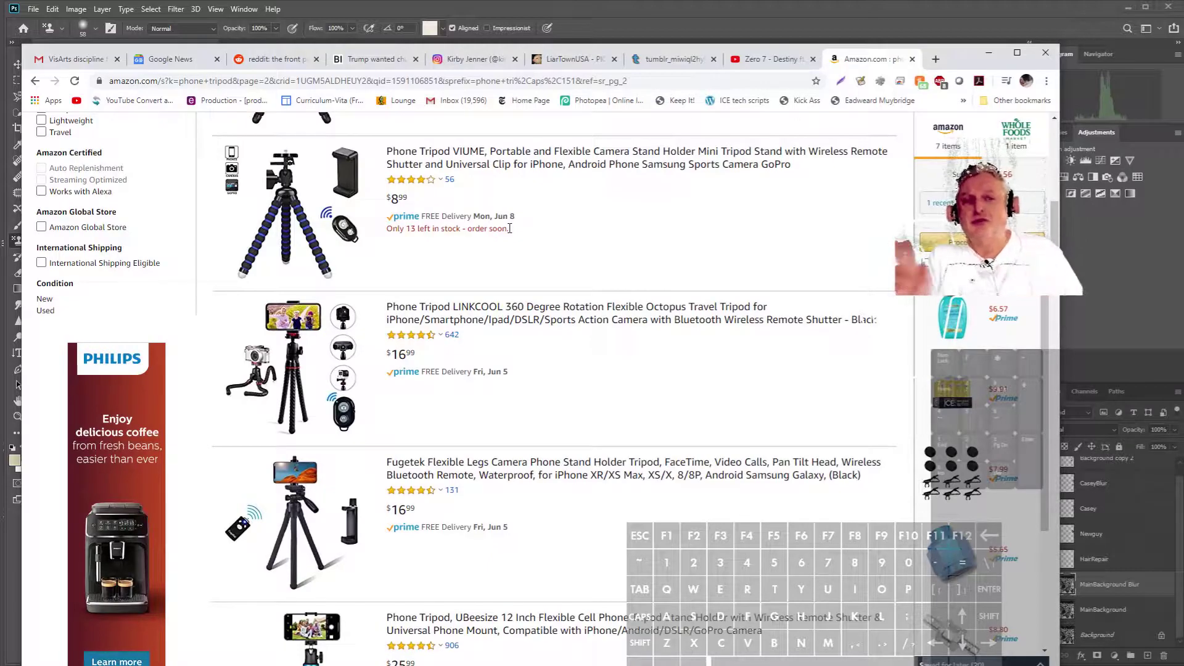
Go to ebay.com in the same tab and search it for "phone tripod"
left_click(573, 80)
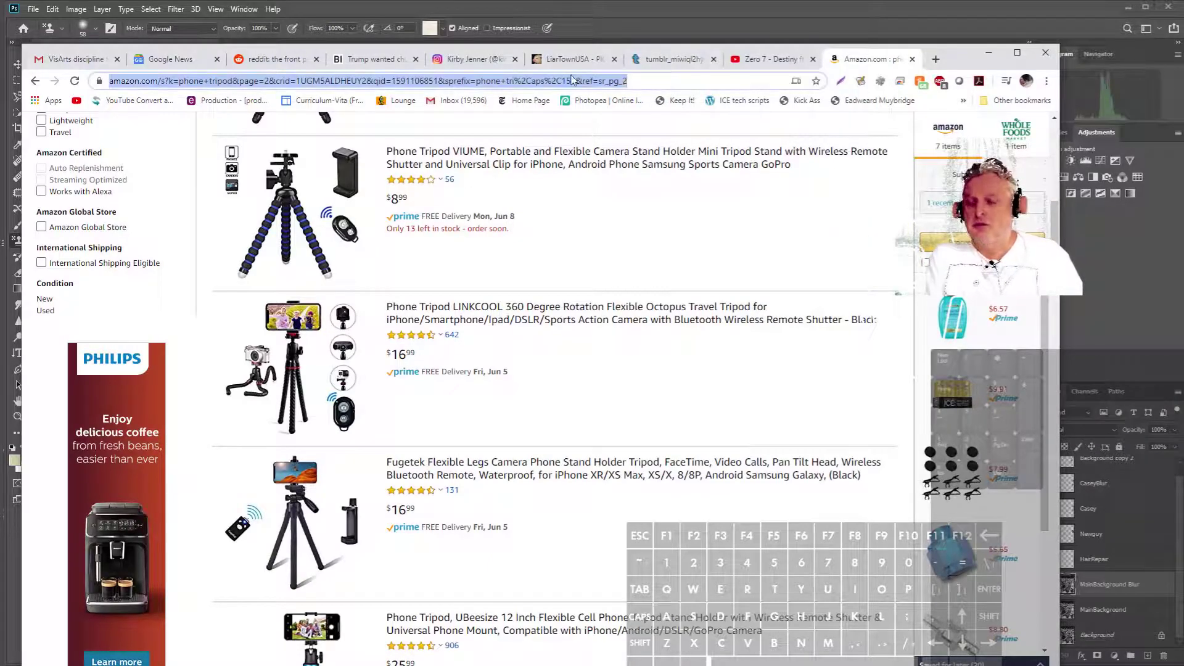
type("ebay")
key("Return")
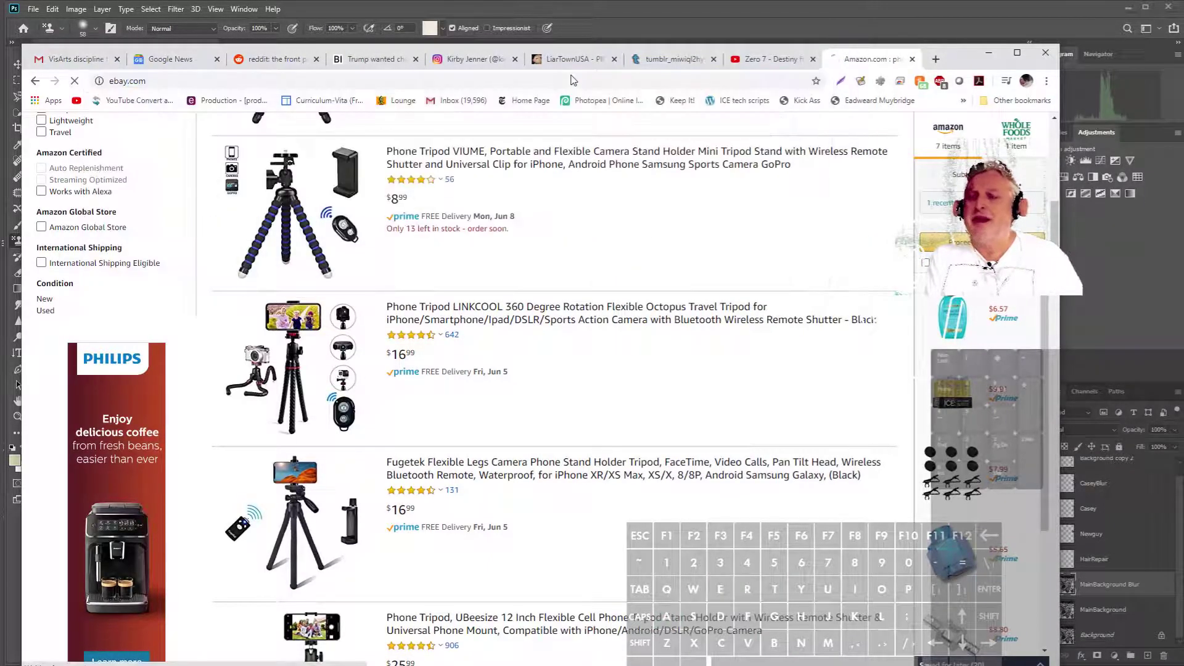
left_click(530, 156)
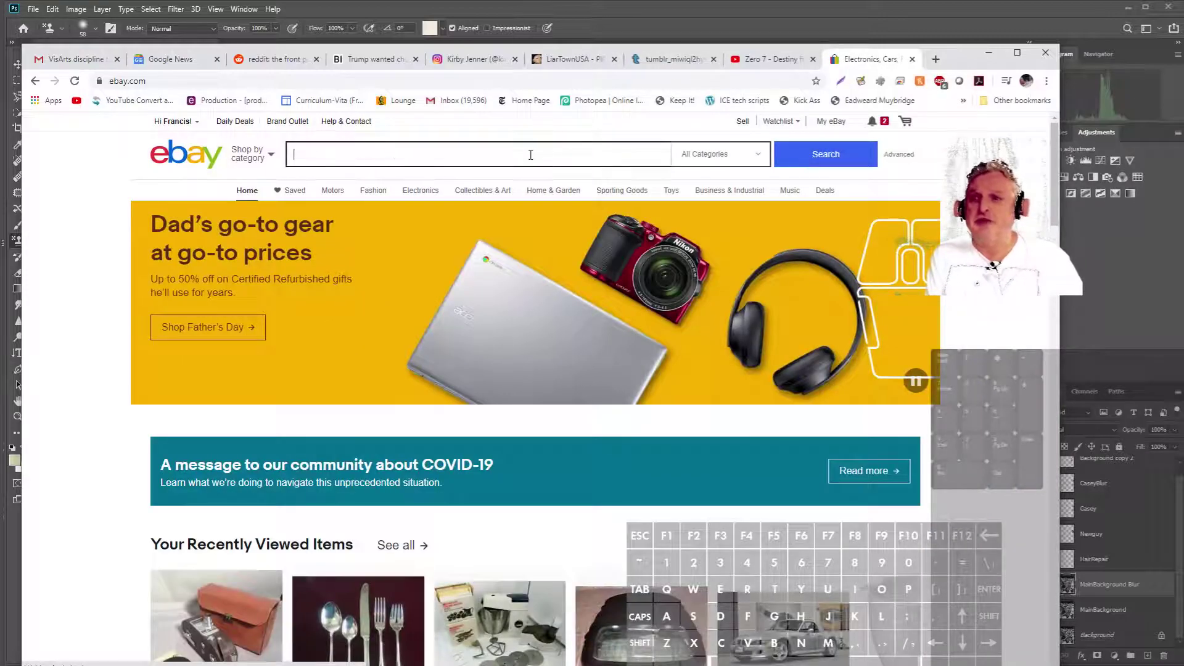
type("p")
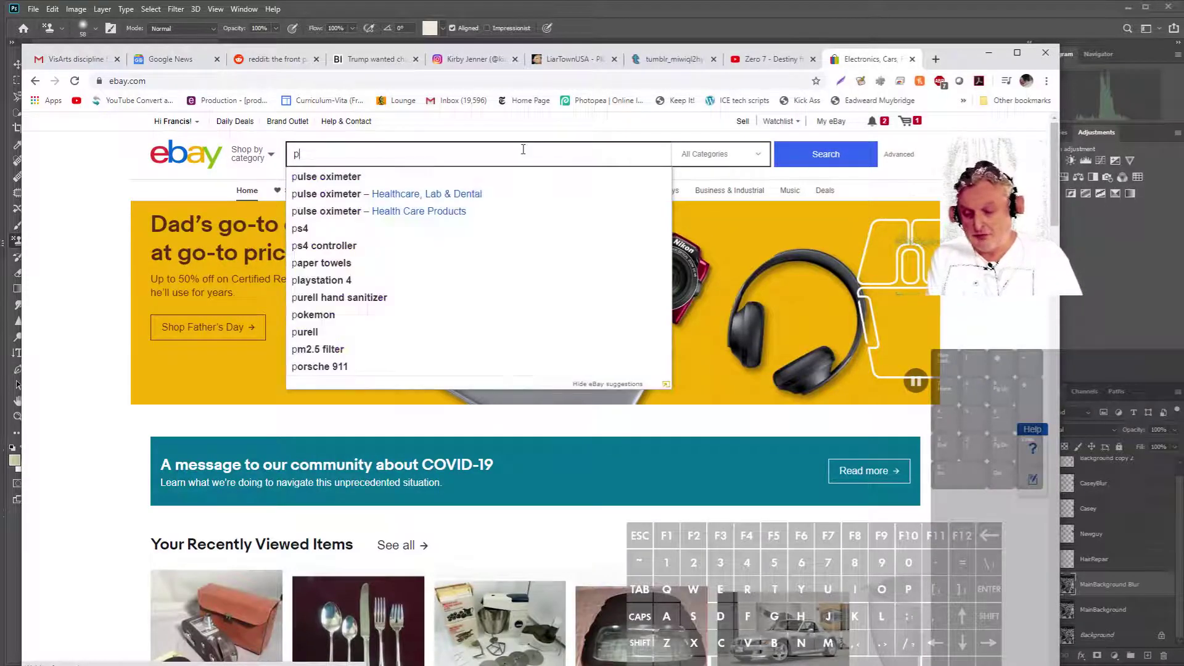
type("hone tr")
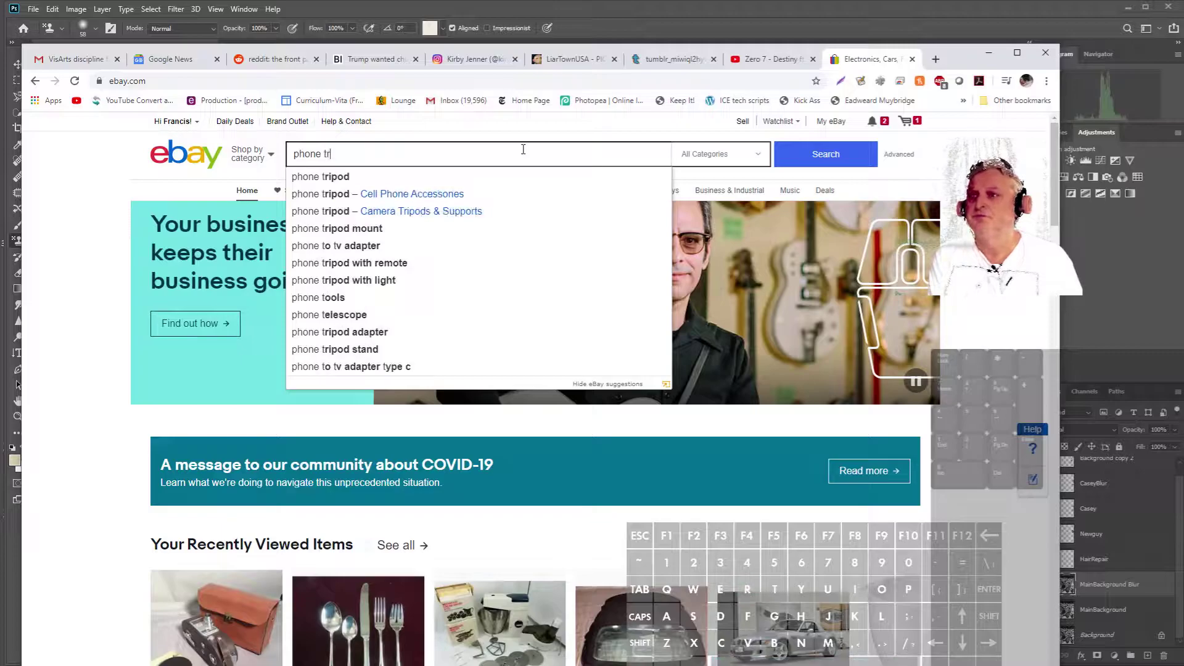
left_click(353, 178)
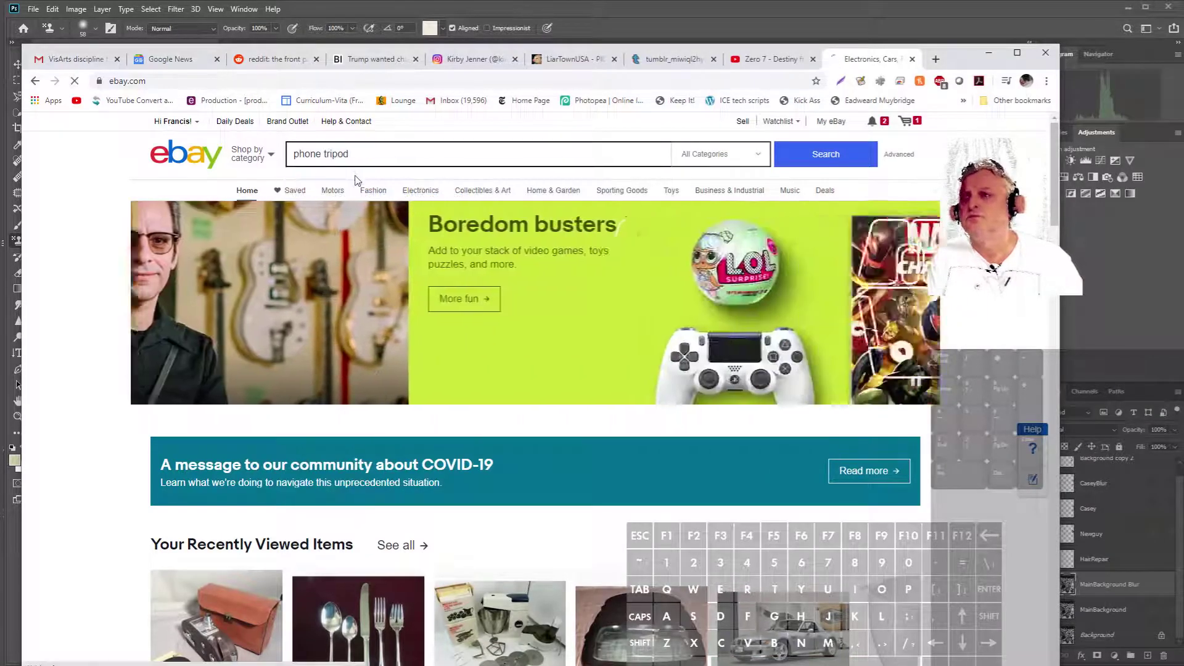
Open the $8.99 Mini Tripod Flexible Octopus Holder Stand Mount listing and choose Blue as its color
scroll(517, 306, "down", 5)
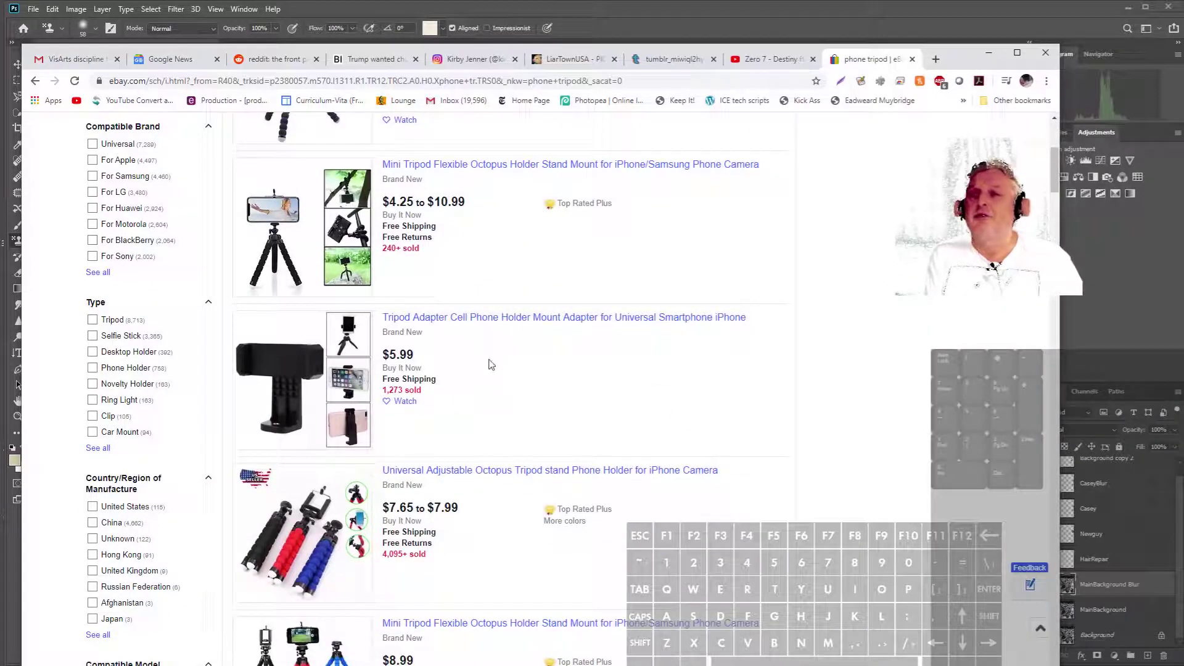
scroll(487, 370, "down", 4)
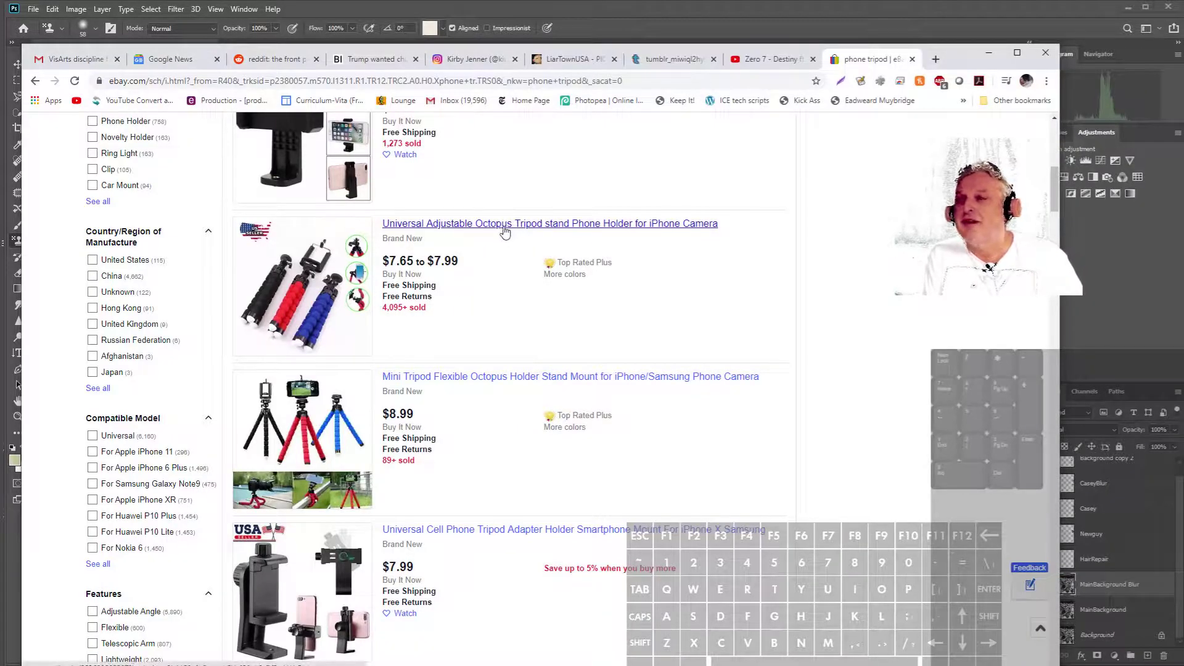
left_click(525, 384)
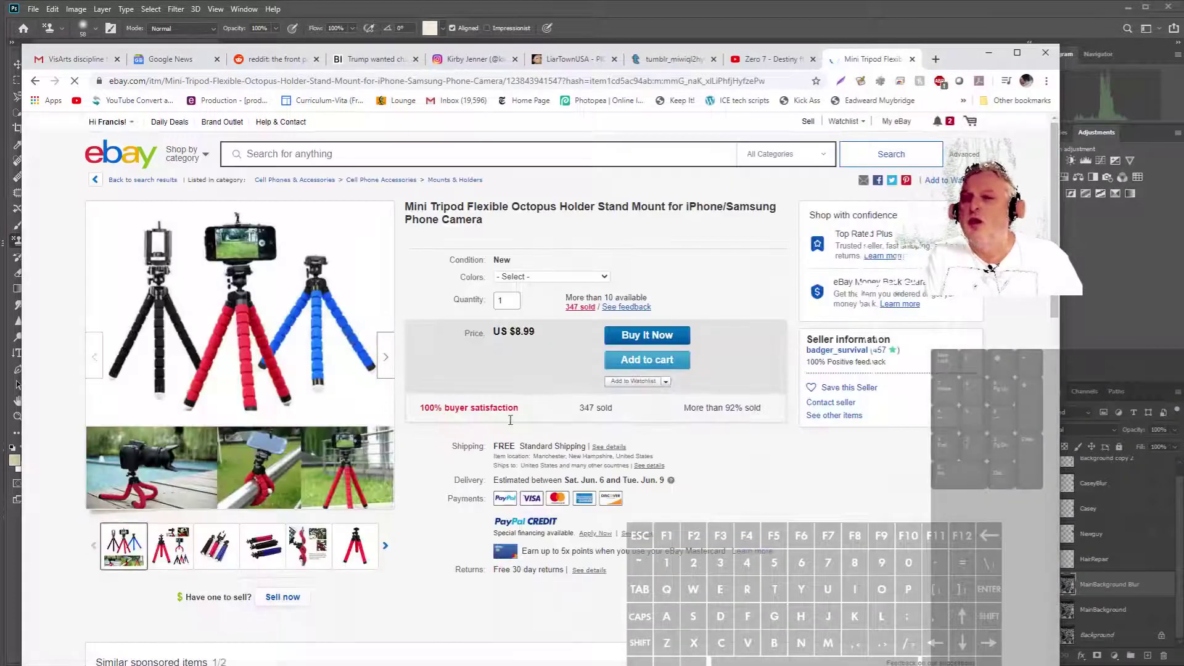
scroll(555, 432, "down", 2)
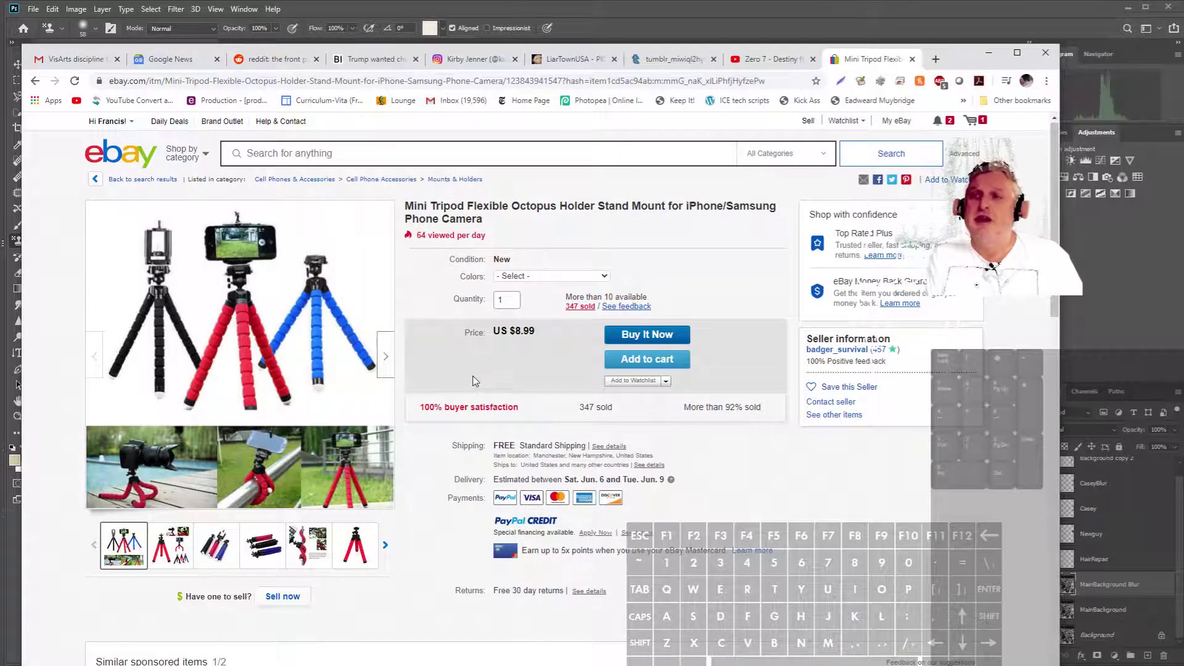
left_click(586, 277)
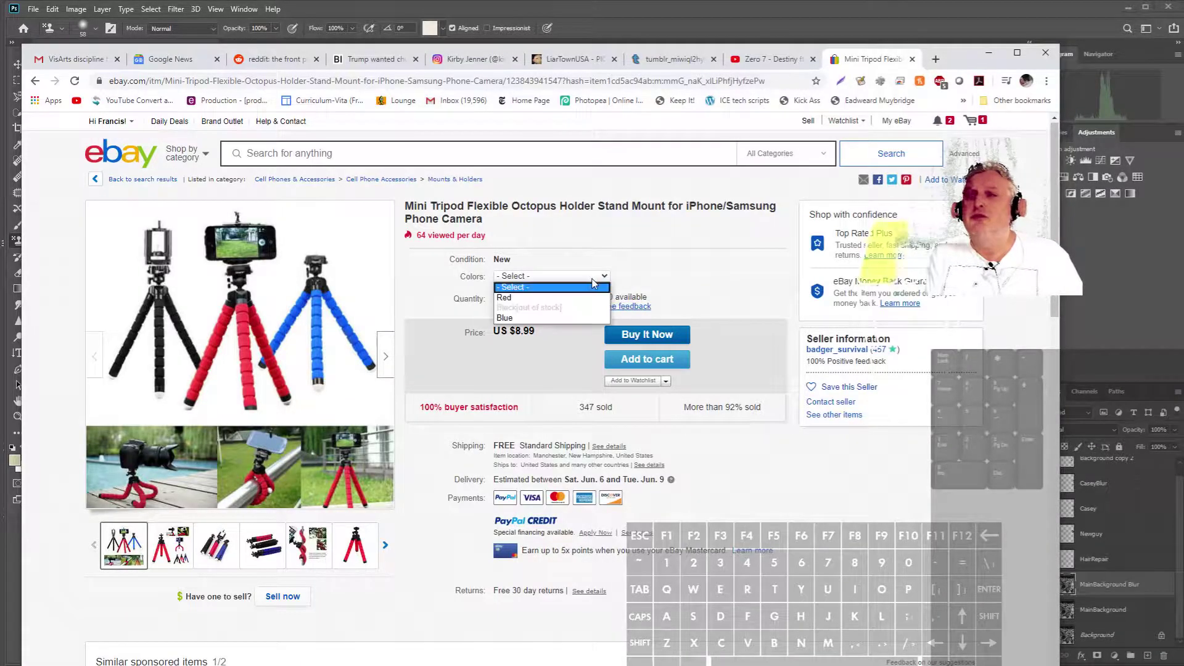
left_click(567, 321)
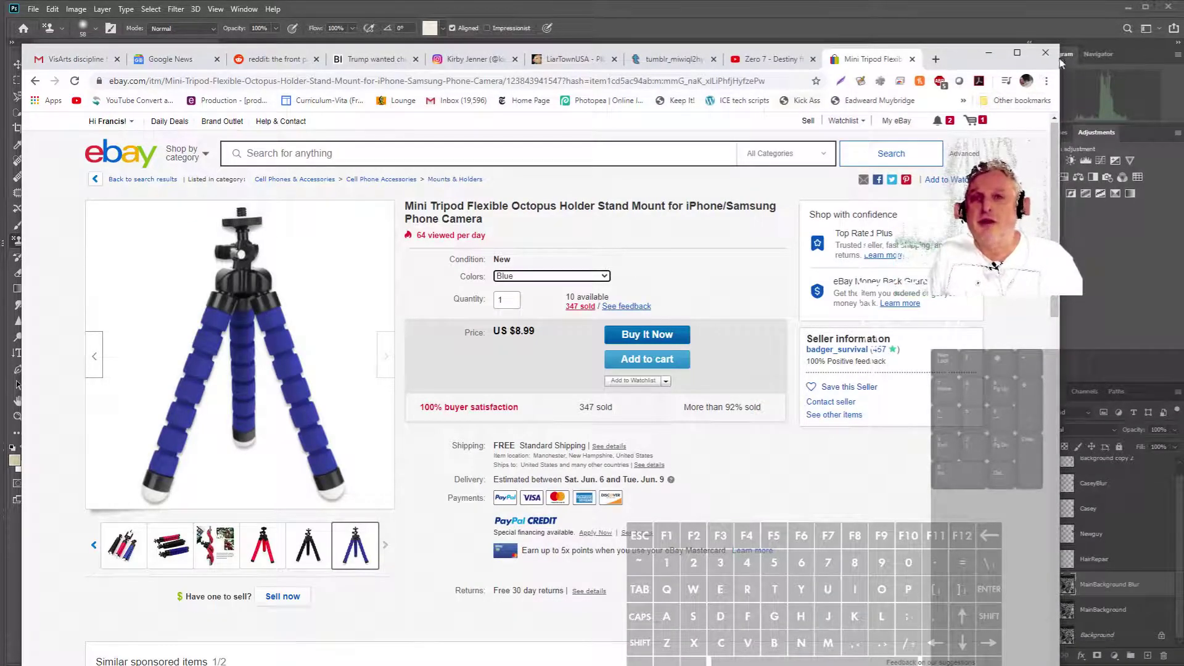
Switch back to Nixon.psd in Photoshop and clear the small selection on the left ballplayer's cap
left_click(1127, 9)
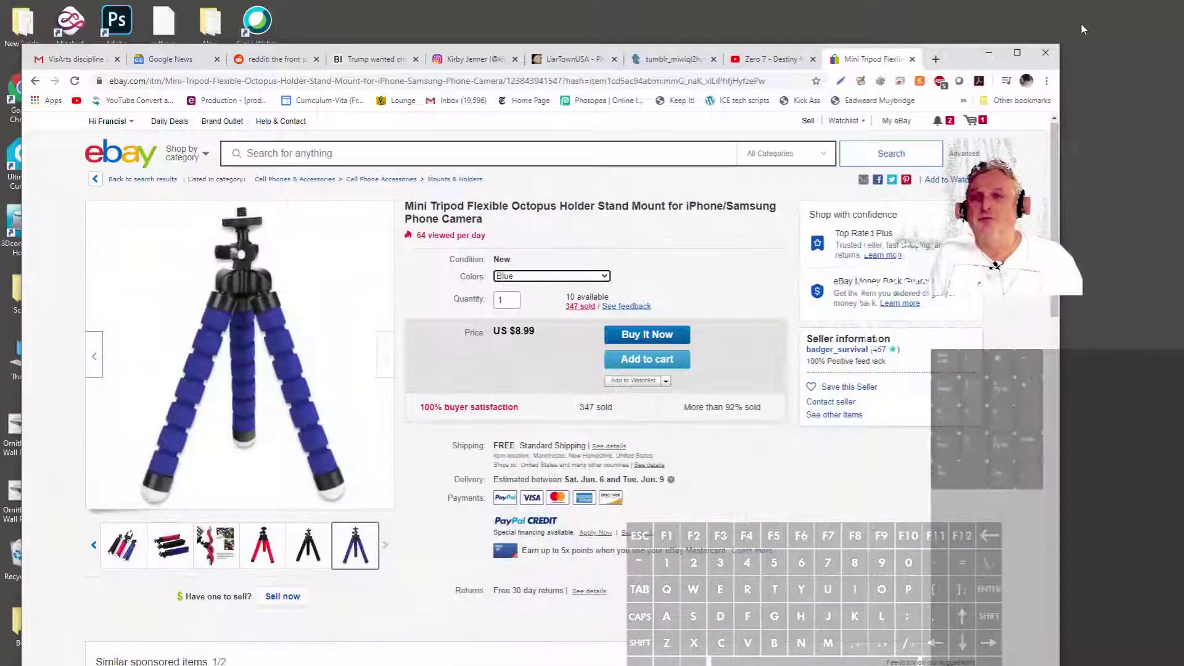
left_click(989, 52)
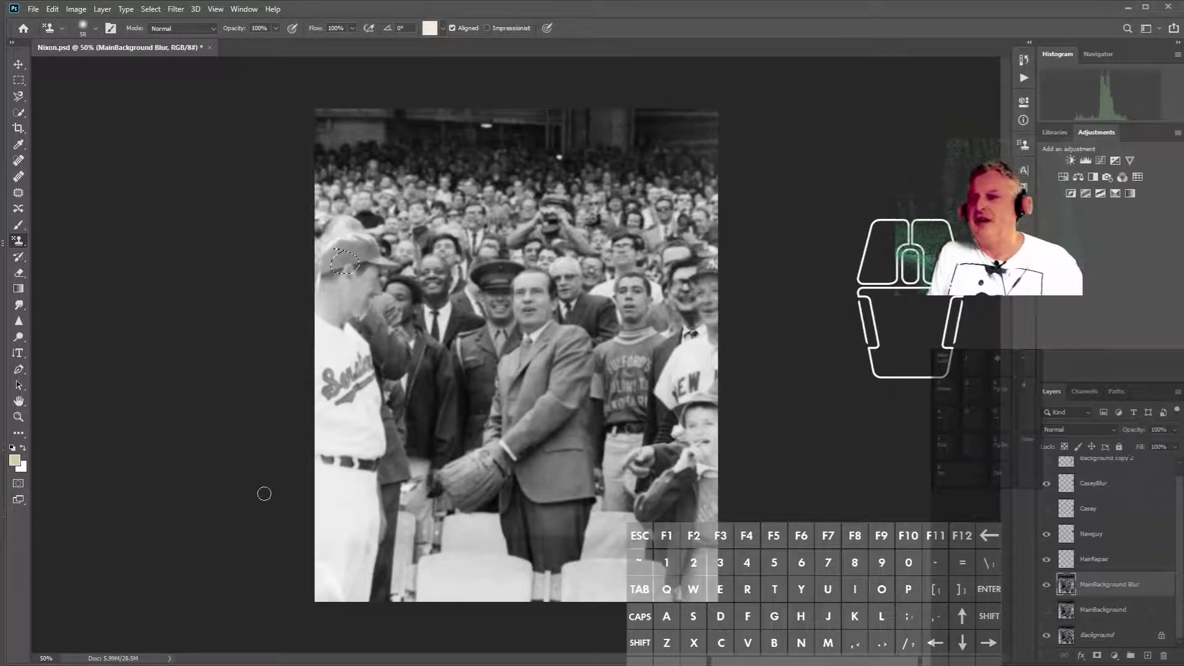
left_click(150, 9)
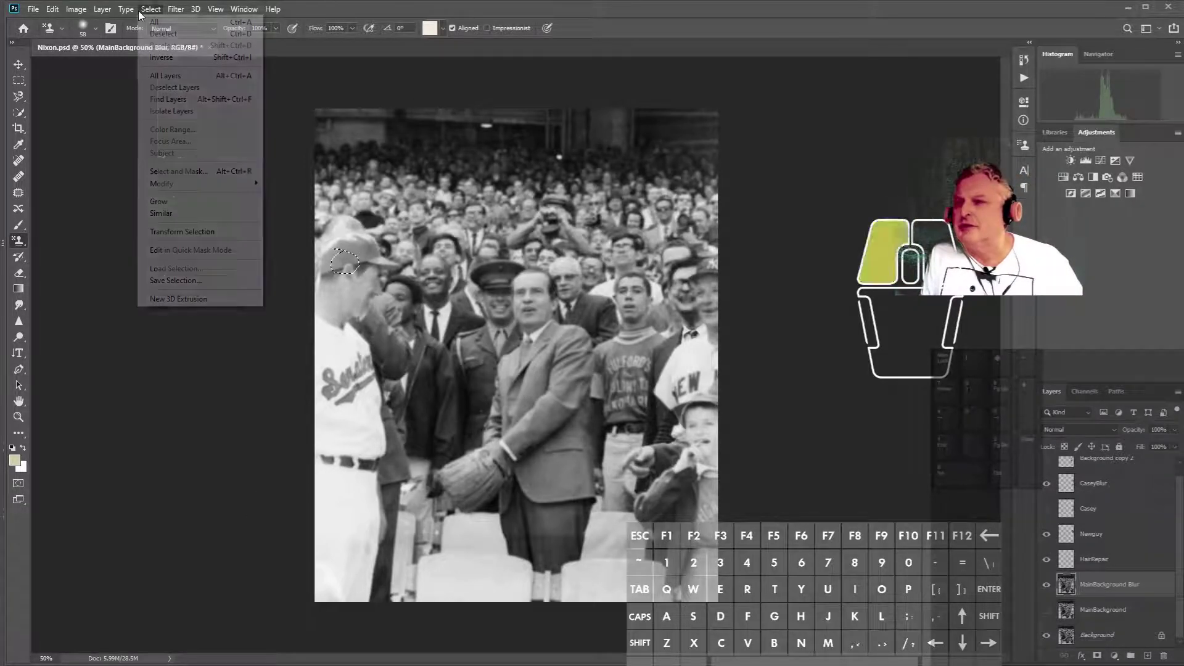
left_click(162, 34)
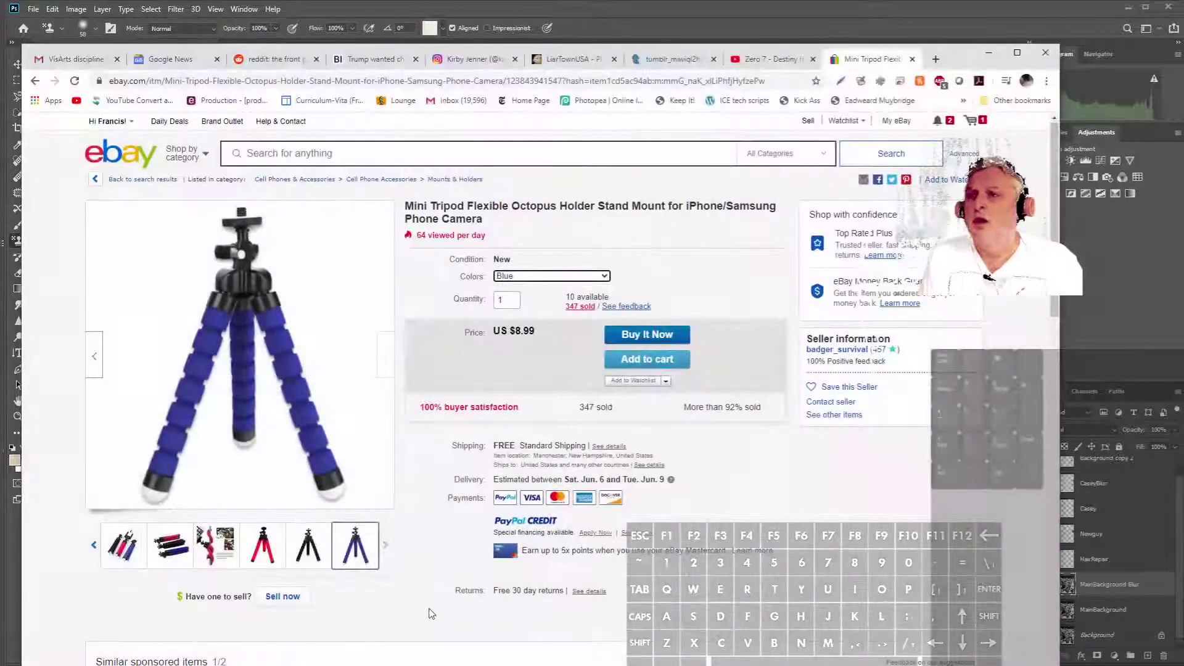
Switch to the web browser and run a Google search for "google photos" in place of the tripod listing
left_click(776, 76)
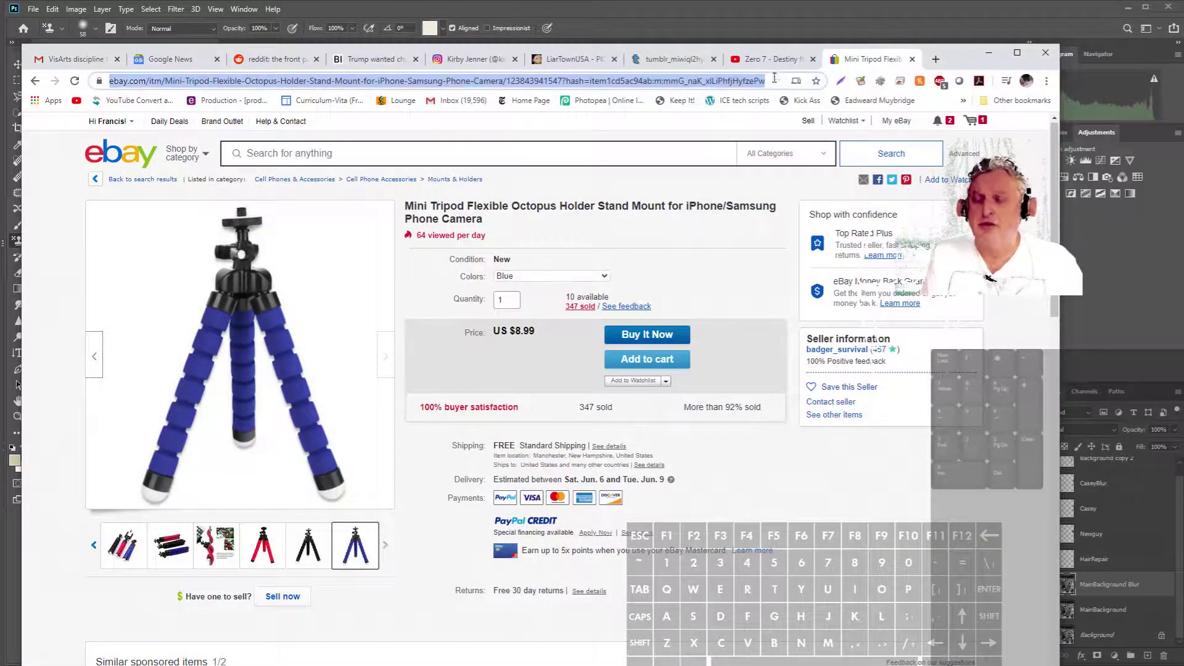
type("google p")
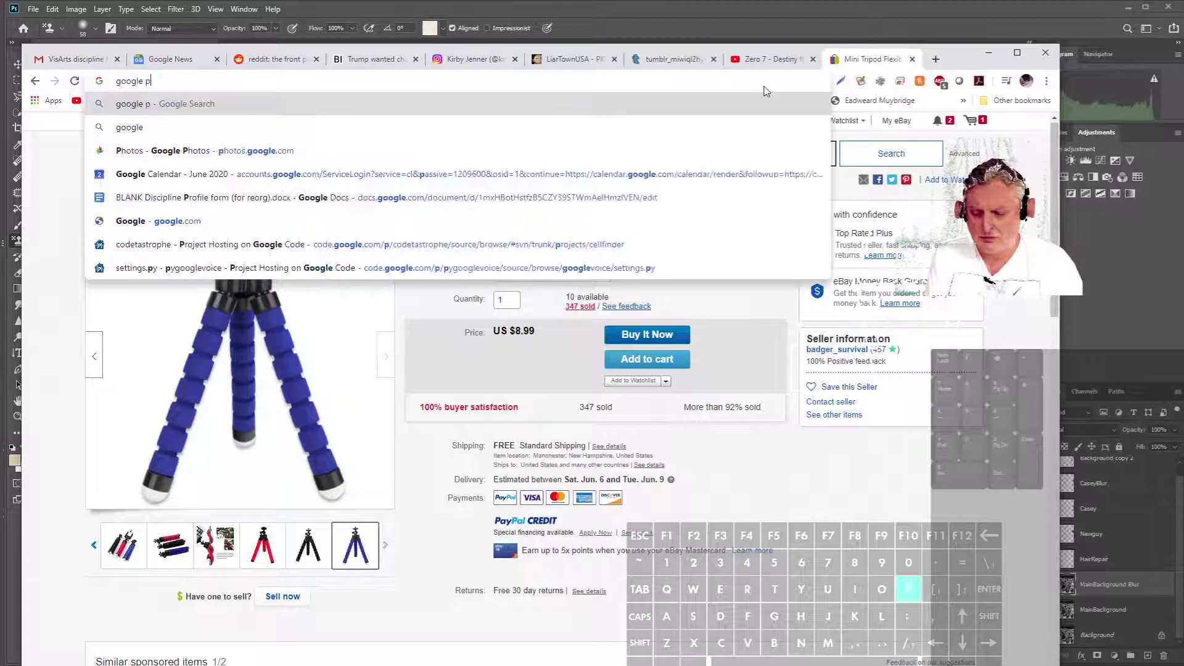
type("hotos")
key("Return")
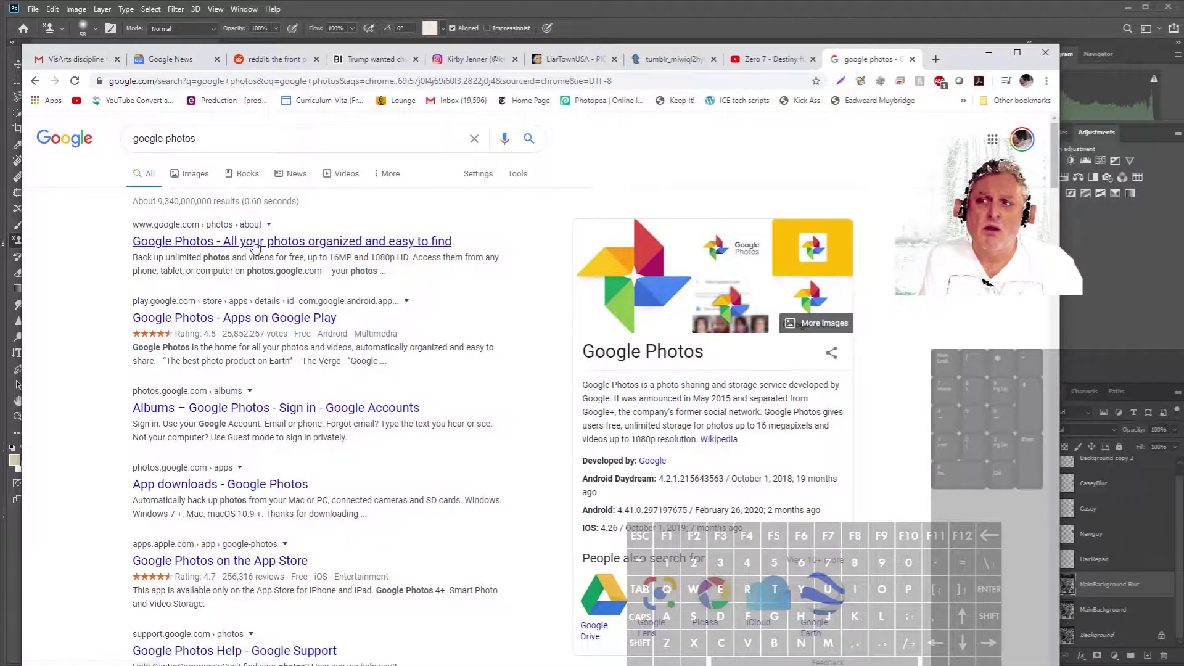
Open the Google Photos library from the search results and download the last selfie in the first row of today's photos
left_click(247, 242)
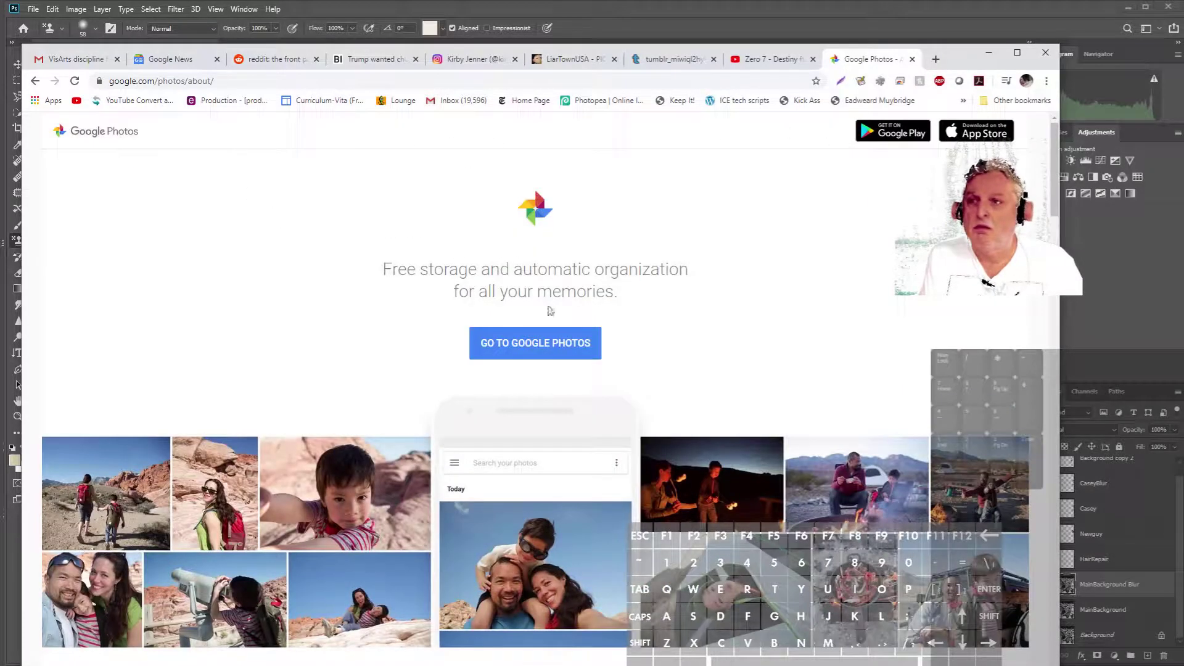
left_click(532, 343)
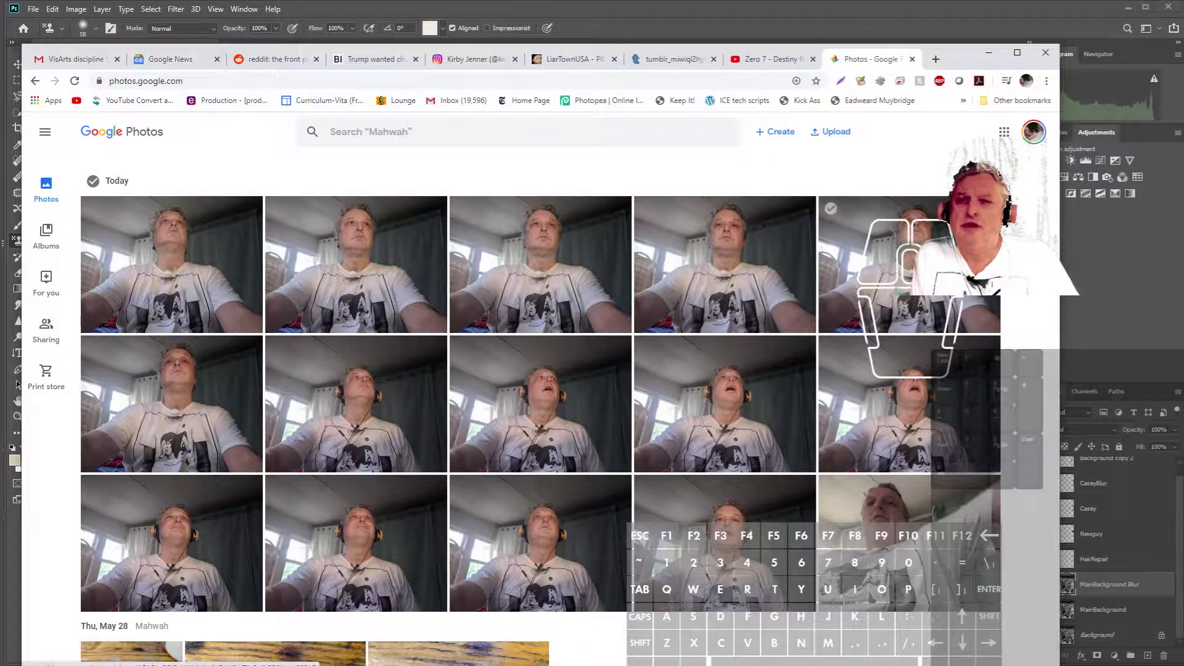
left_click(905, 277)
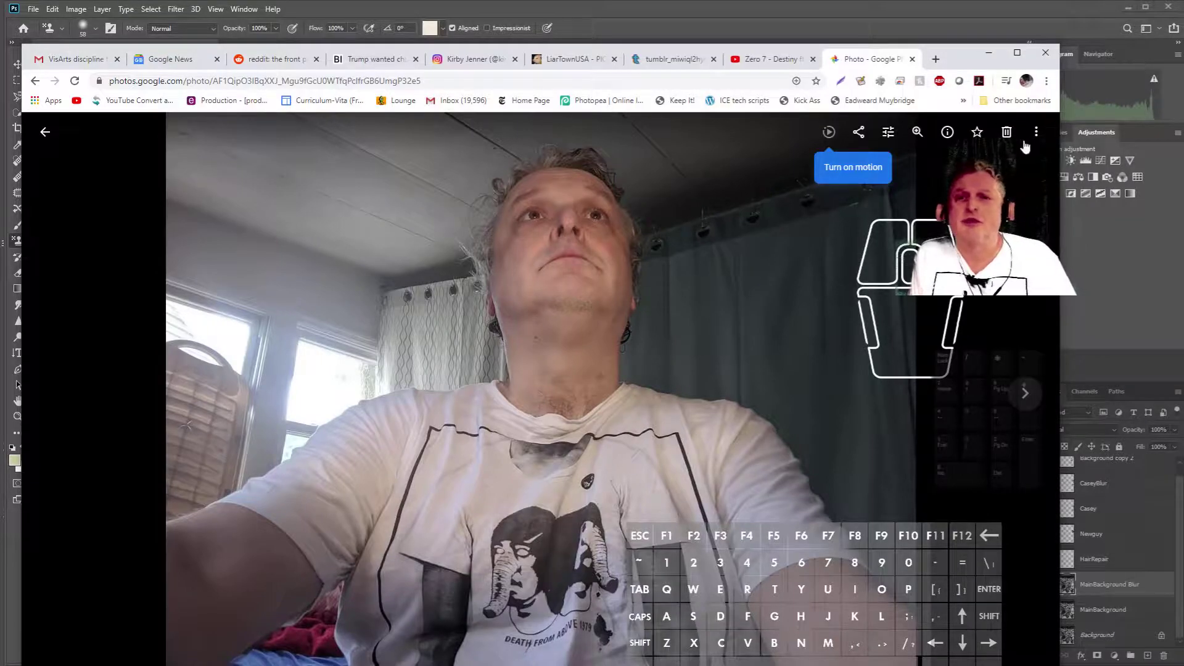
left_click(1035, 132)
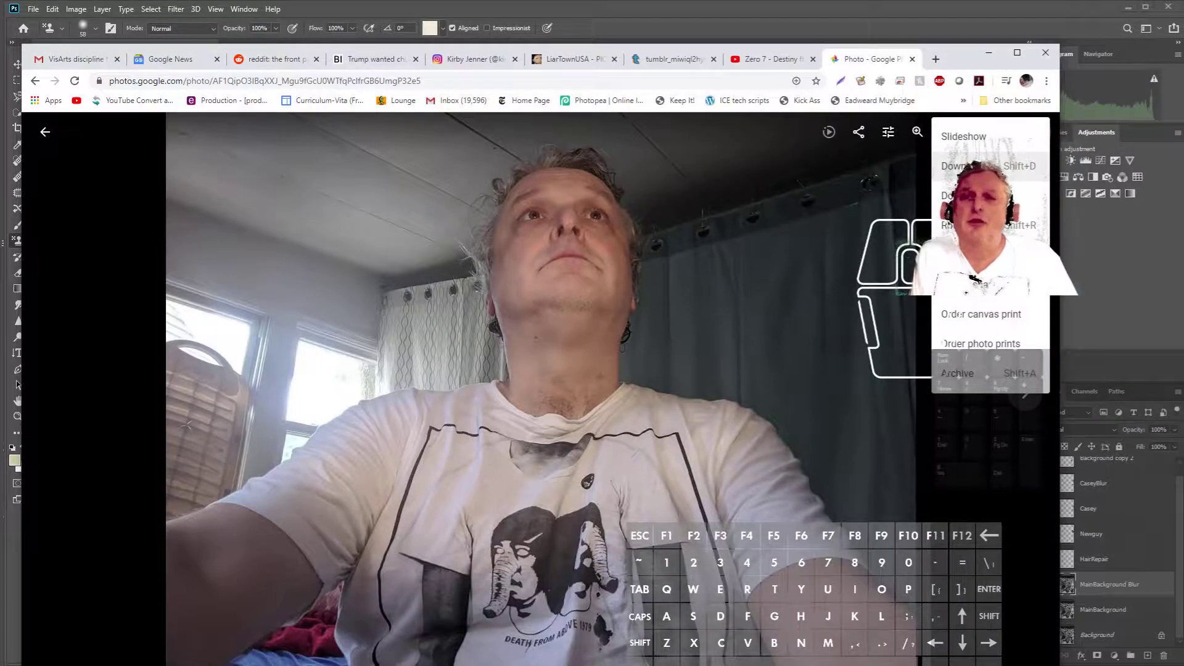
left_click(962, 166)
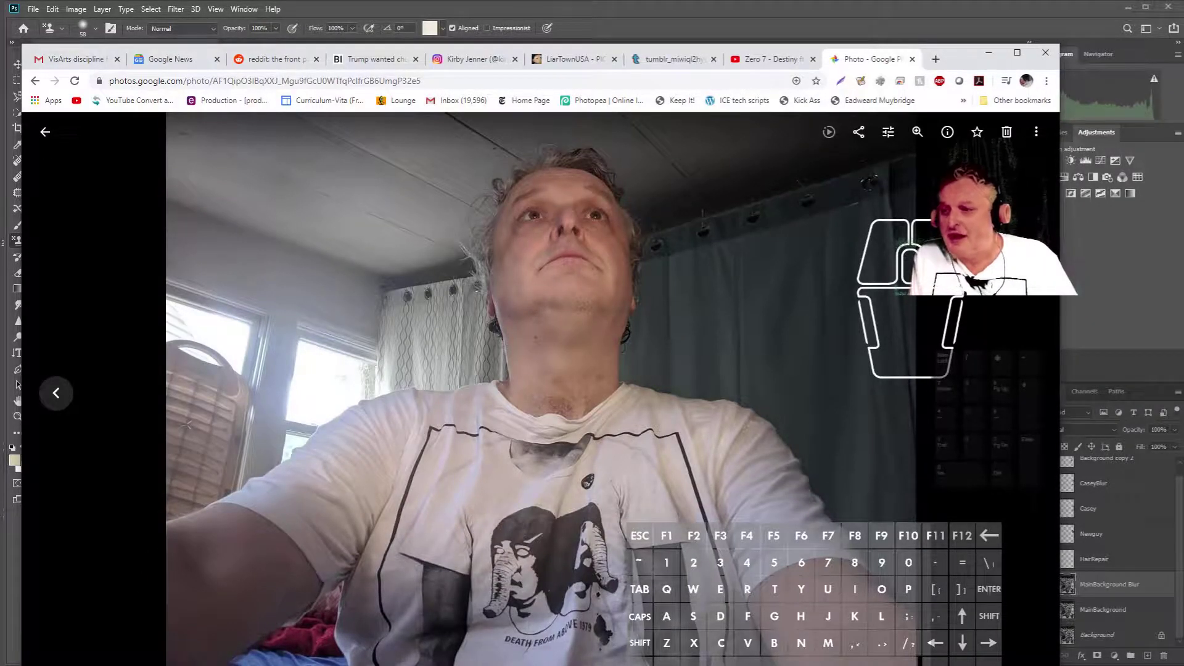
Switch to Photoshop and open MVIMG_20200602_101128.jpg from the Downloads folder
left_click(337, 15)
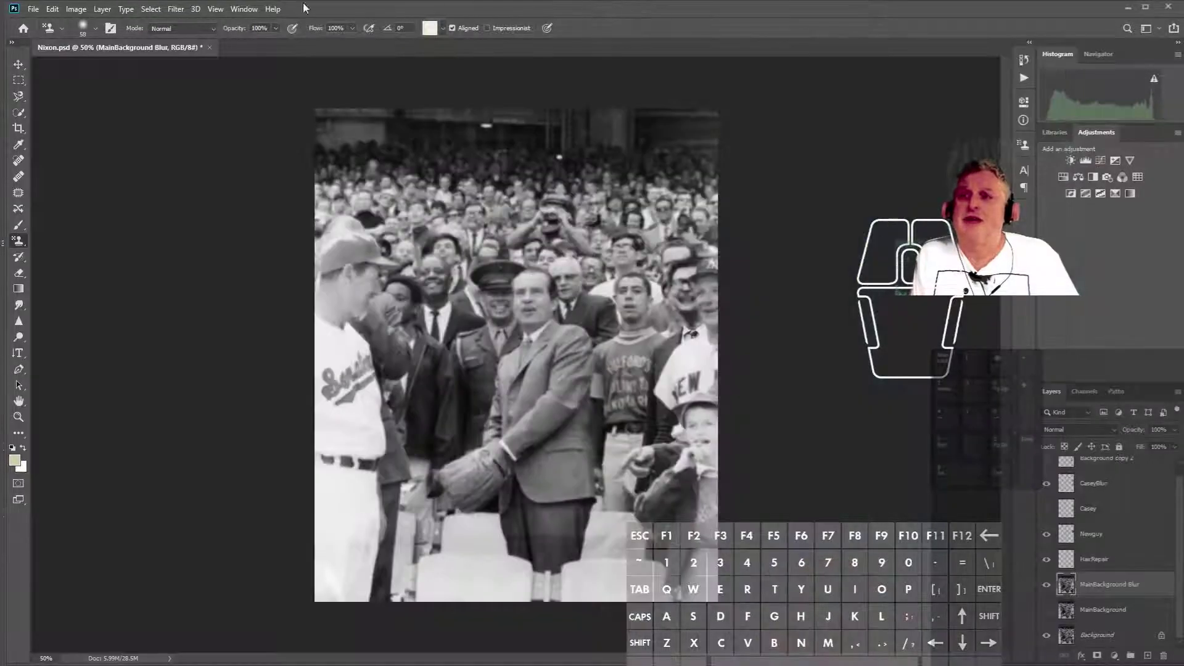
left_click(33, 10)
left_click(42, 31)
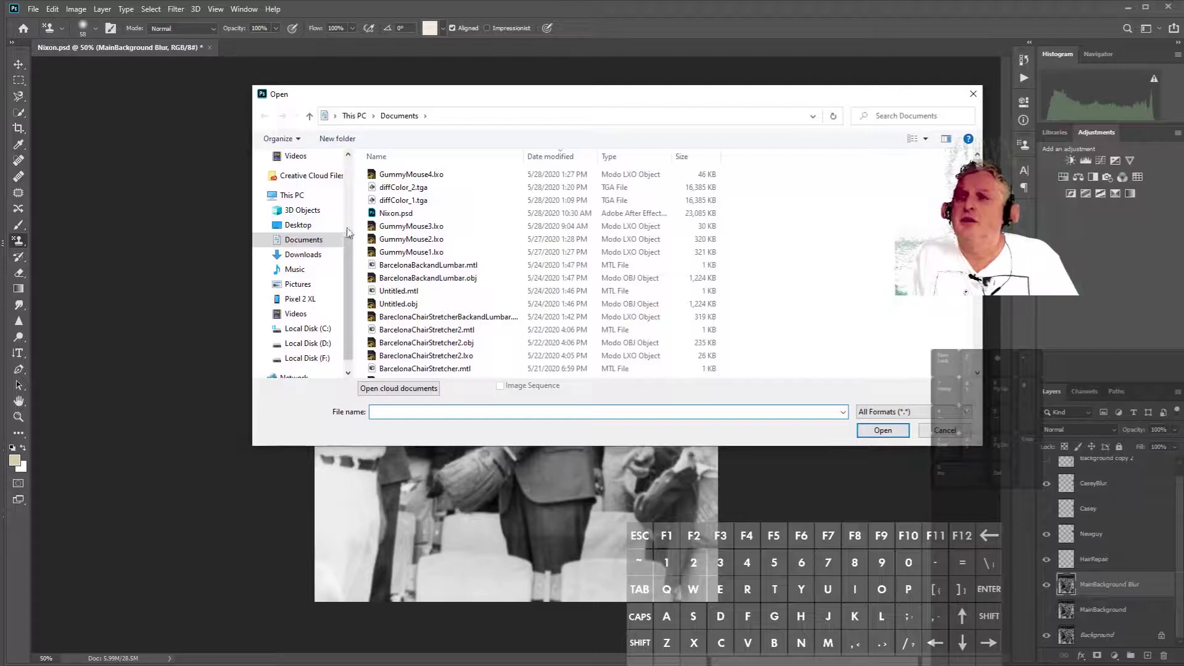
left_click(303, 256)
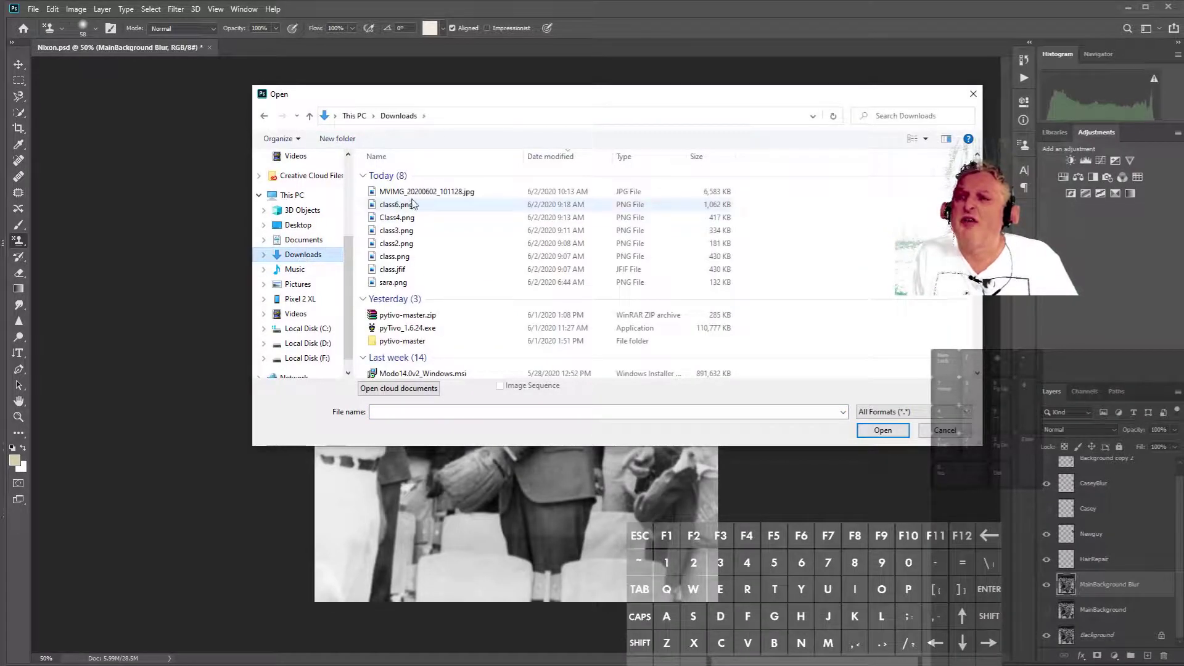
left_click(435, 193)
left_click(891, 431)
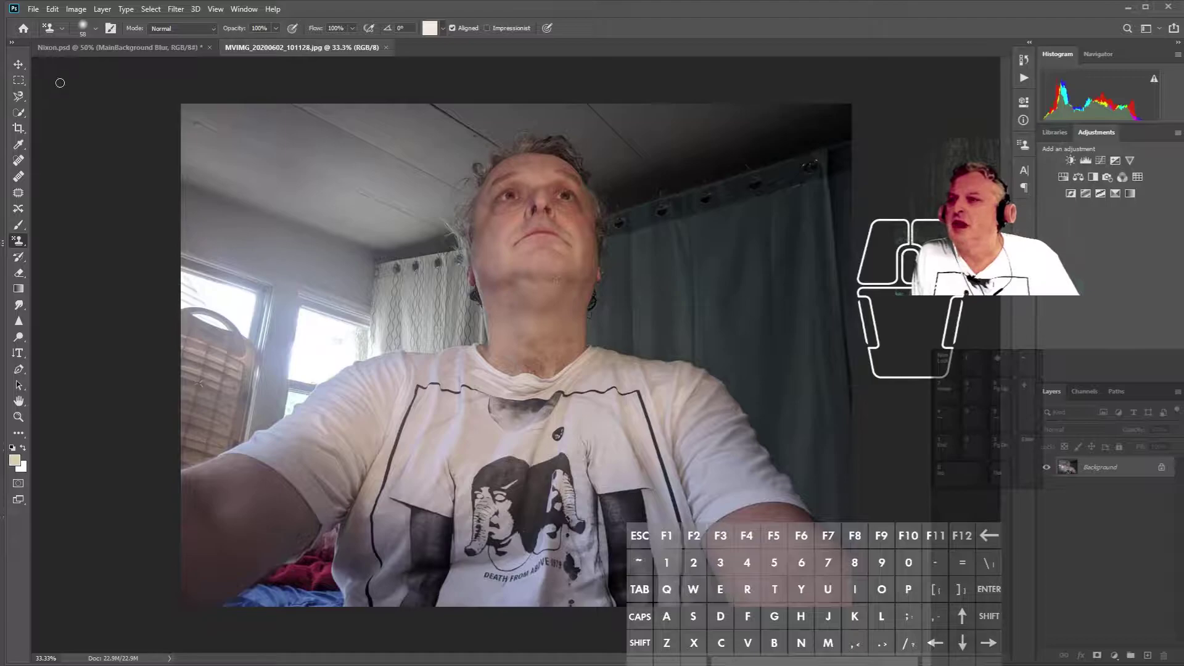
Select the man with Select Subject and extend the selection with Quick Selection over the hair on his crown and the photo's left side
left_click(19, 112)
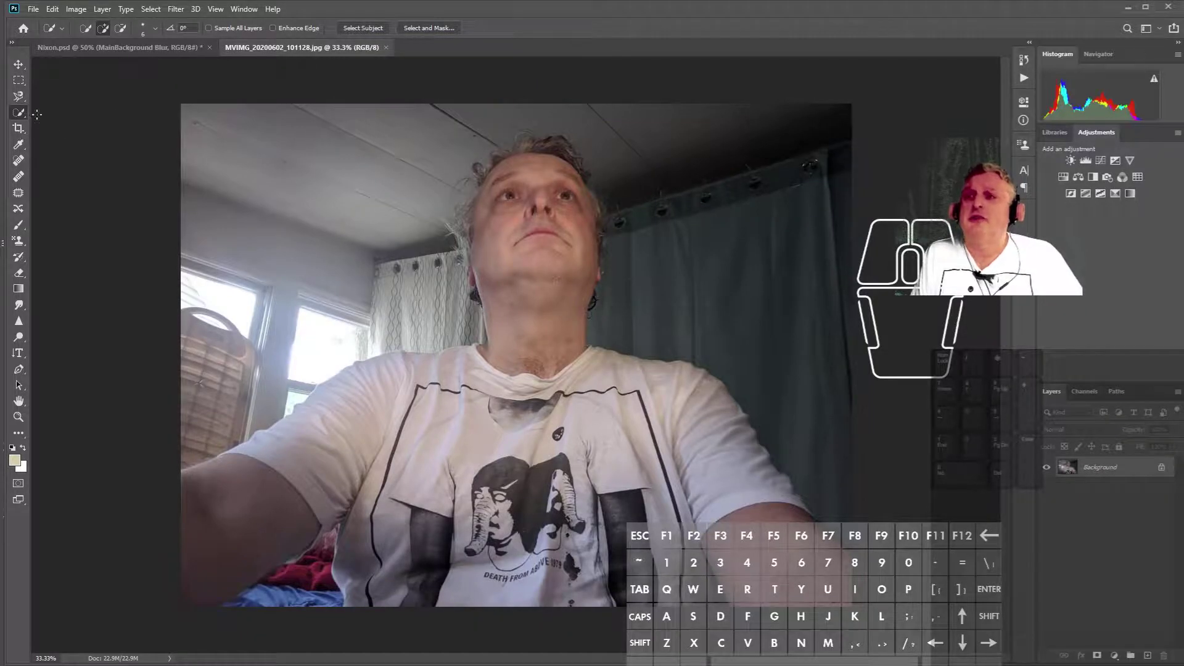
left_click(374, 29)
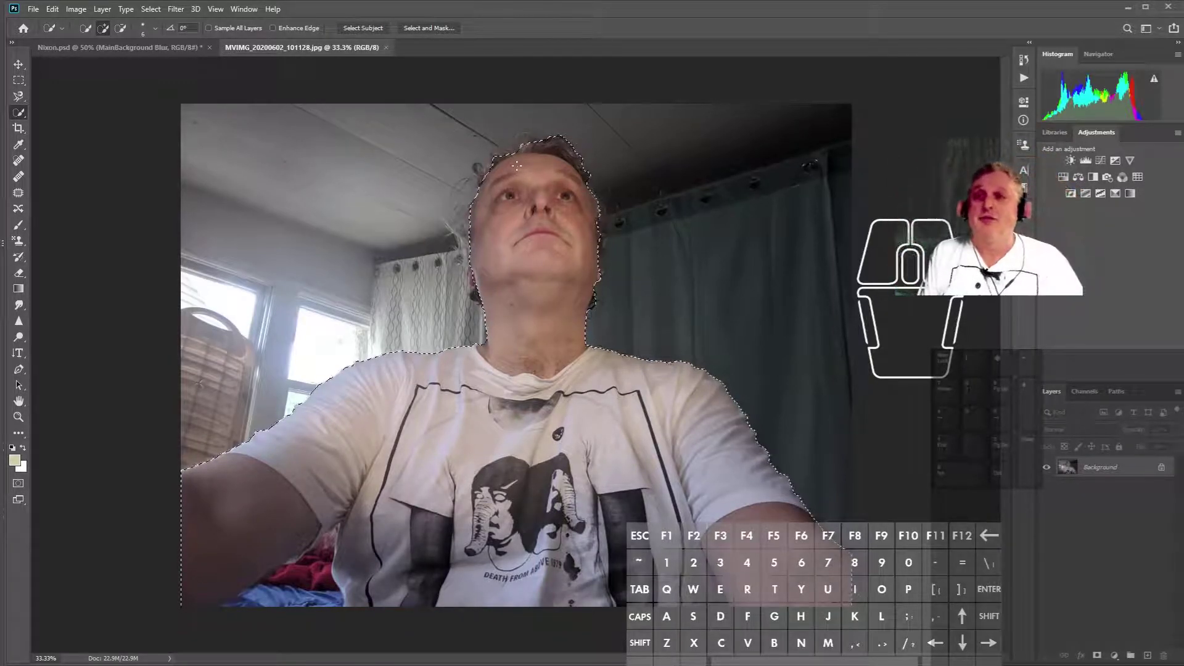
scroll(467, 178, "up", 8)
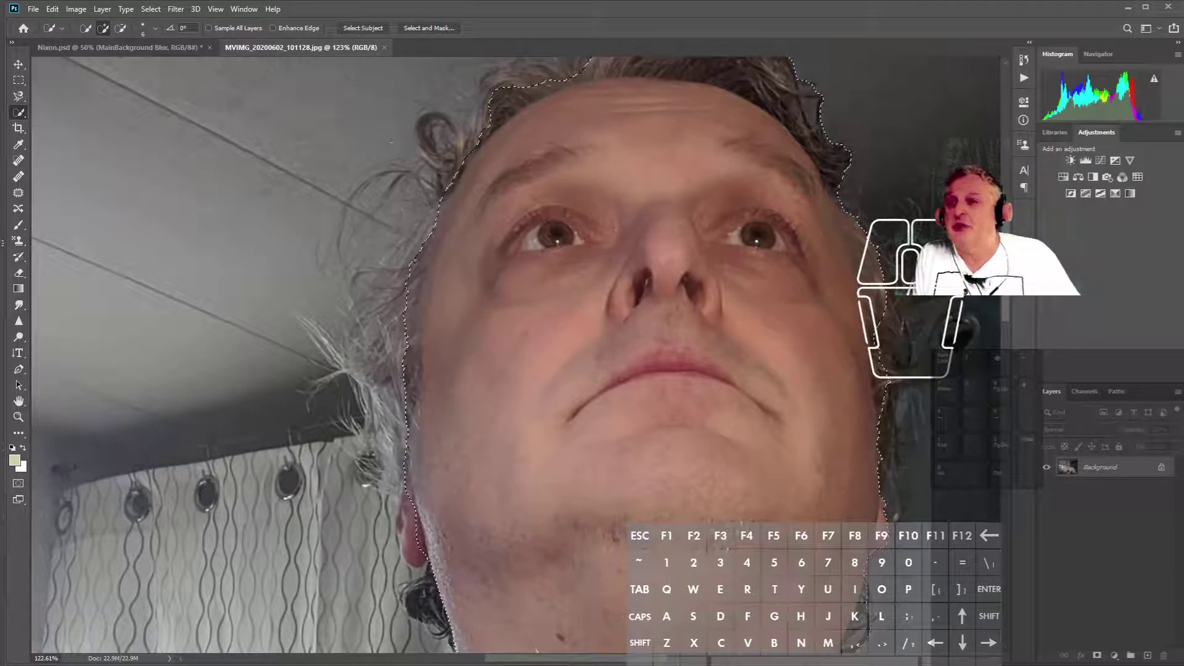
mouse_move(406, 361)
left_mouse_down()
mouse_move(382, 383)
mouse_move(401, 259)
mouse_move(449, 167)
mouse_move(432, 126)
mouse_move(444, 306)
left_mouse_up()
mouse_move(632, 198)
left_mouse_down()
mouse_move(638, 174)
mouse_move(620, 184)
mouse_move(606, 170)
mouse_move(604, 197)
mouse_move(583, 220)
mouse_move(577, 191)
left_mouse_up()
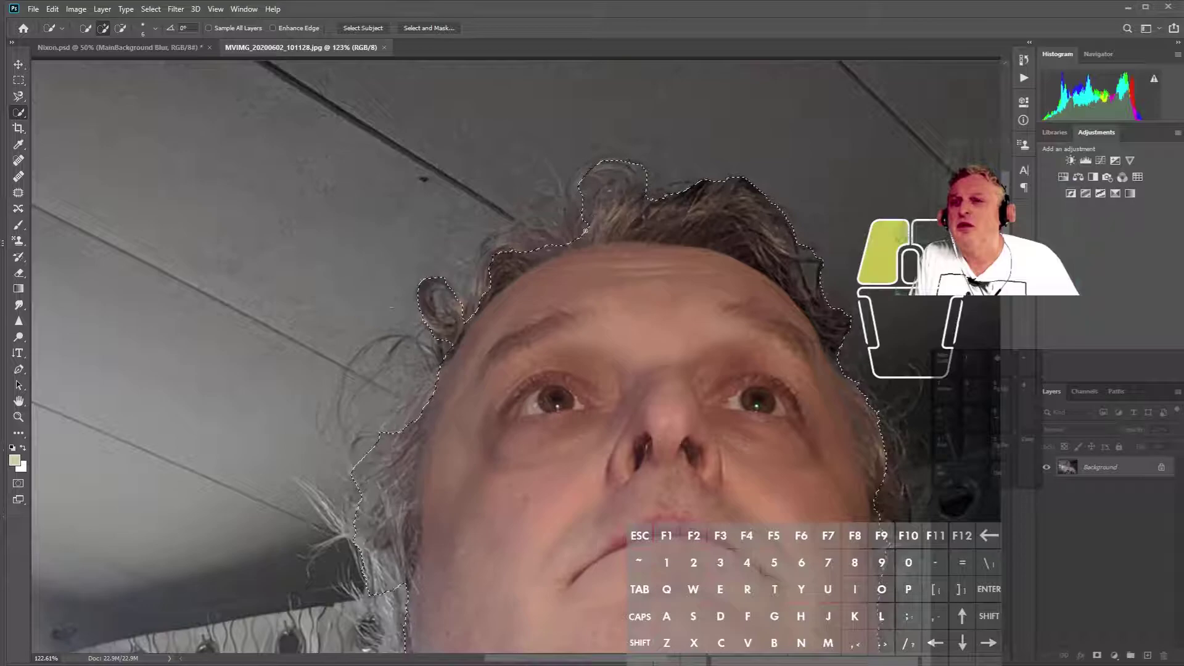
mouse_move(552, 240)
left_mouse_down()
mouse_move(543, 228)
mouse_move(571, 194)
left_mouse_up()
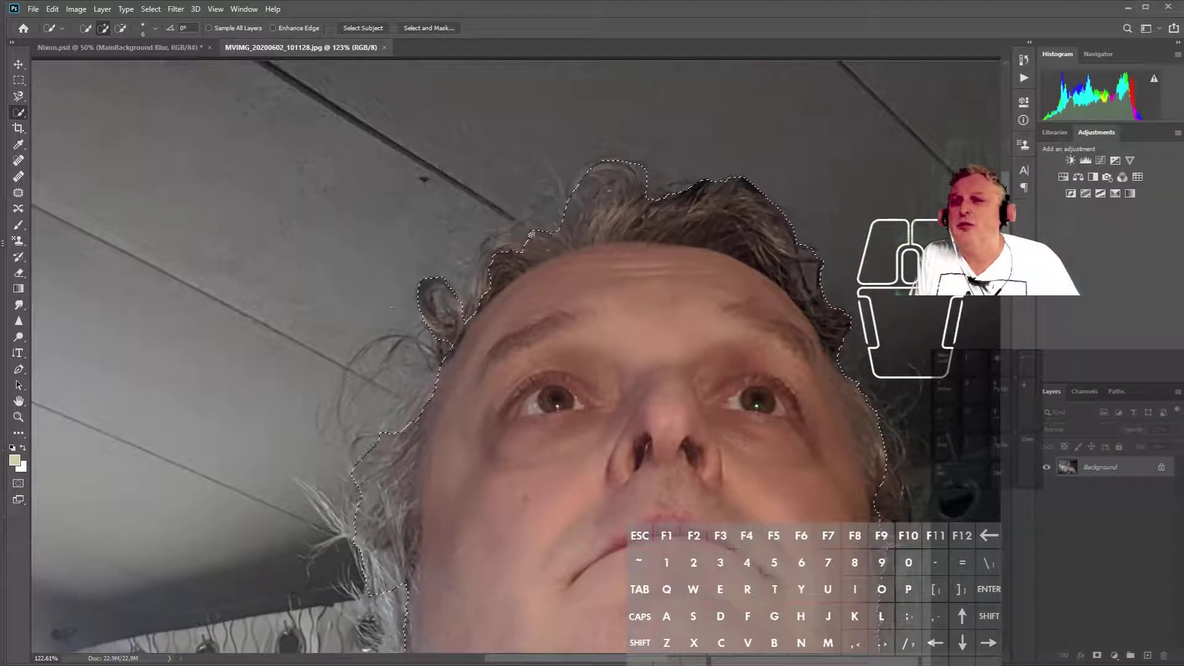
left_click_drag(521, 244, 517, 243)
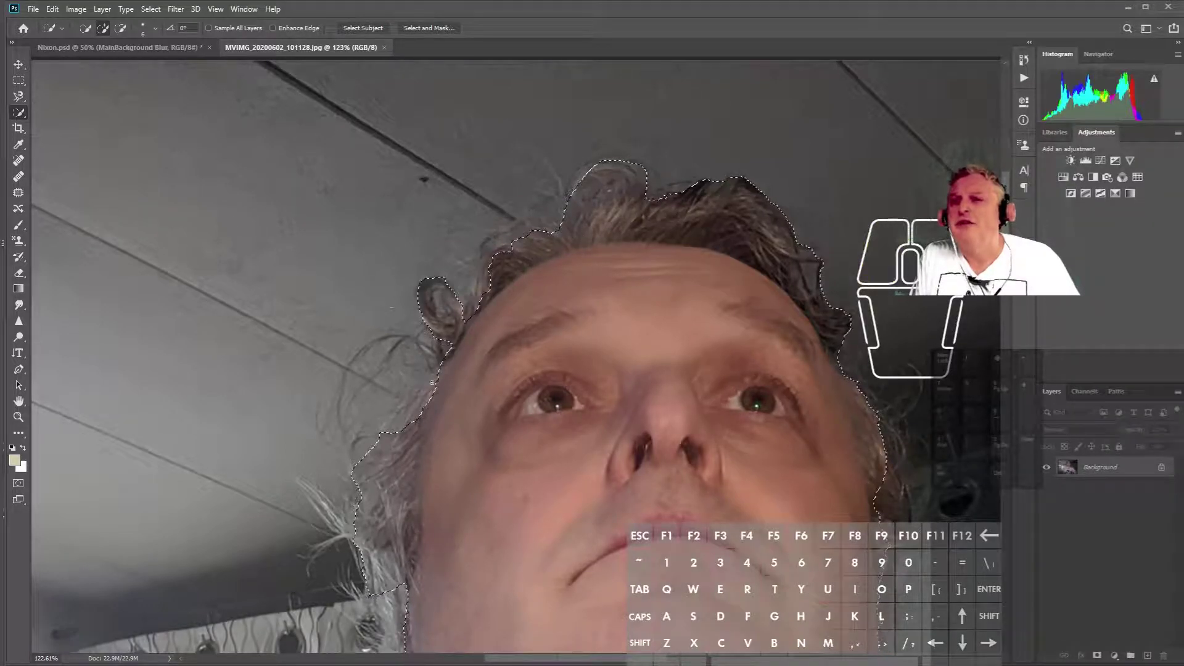
left_click_drag(415, 421, 364, 397)
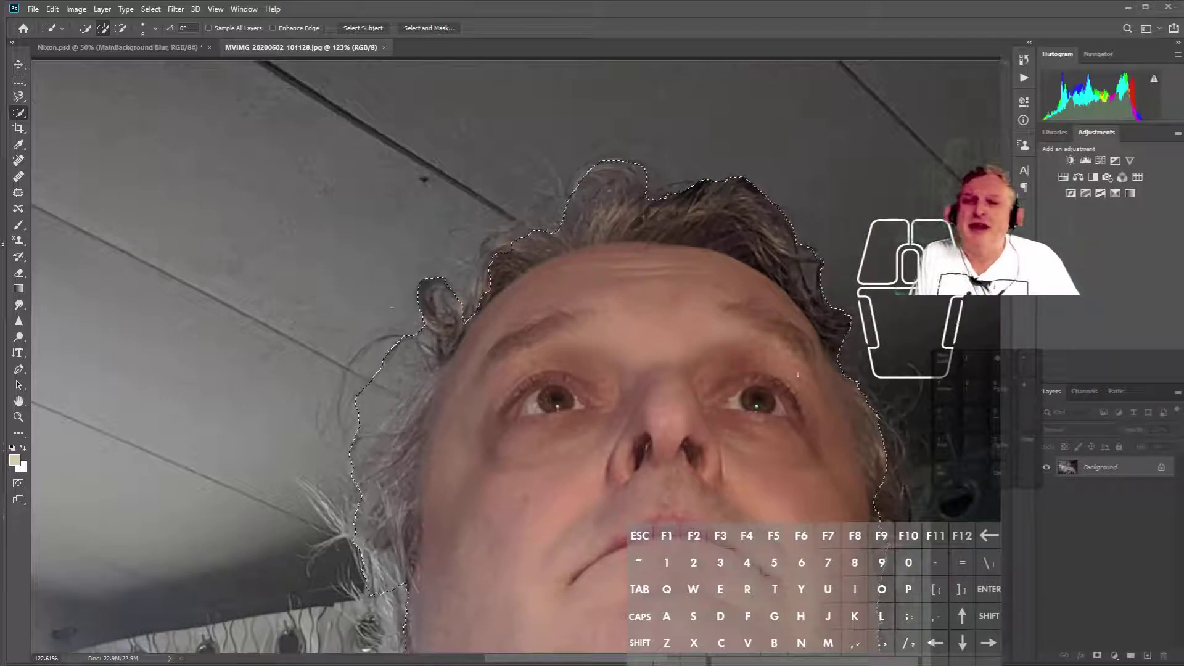
Add the hair beside the man's cheek on the photo's right side to the selection
left_click_drag(1006, 206, 1006, 294)
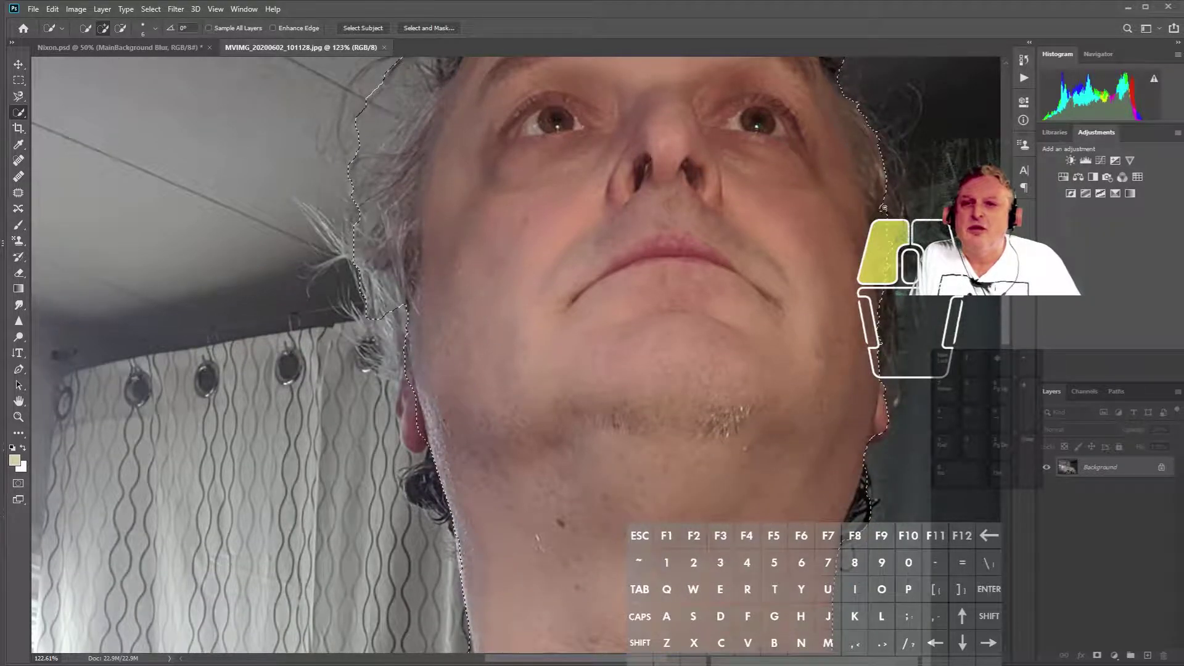
mouse_move(892, 186)
left_mouse_down()
mouse_move(901, 308)
mouse_move(878, 326)
mouse_move(883, 293)
mouse_move(881, 359)
mouse_move(889, 311)
mouse_move(883, 338)
left_mouse_up()
left_click(882, 355)
left_click(886, 349)
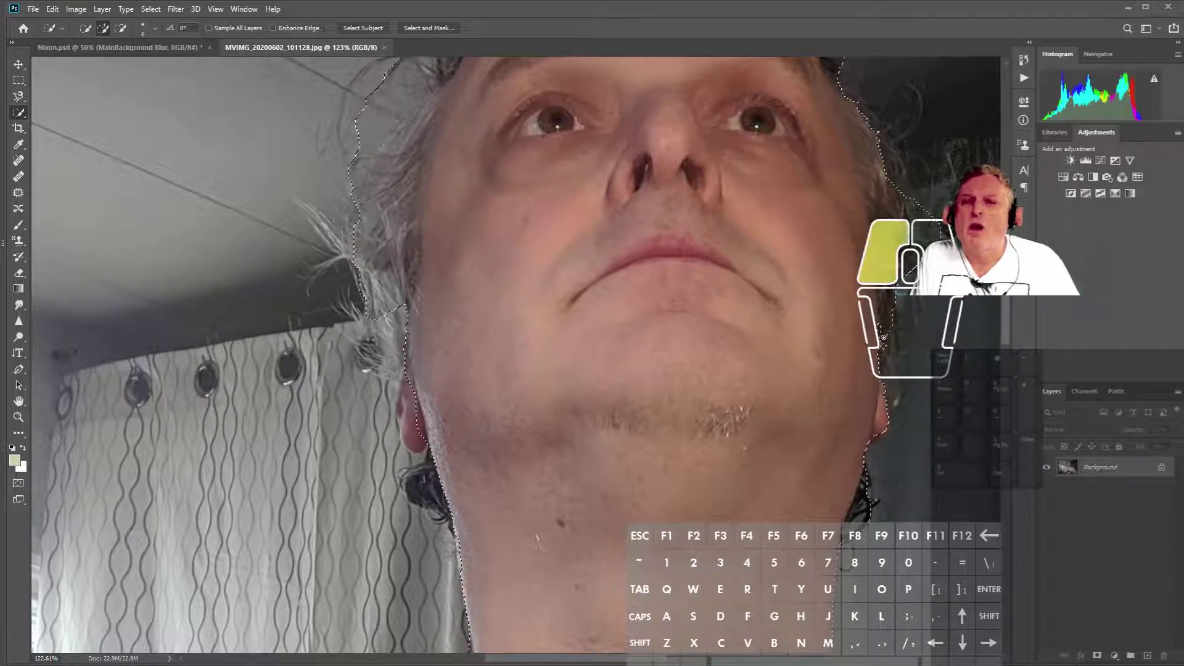
Add the ear and the hair just above it on the photo's left side to the selection
mouse_move(1005, 301)
left_mouse_down()
mouse_move(1008, 356)
mouse_move(1009, 322)
left_mouse_up()
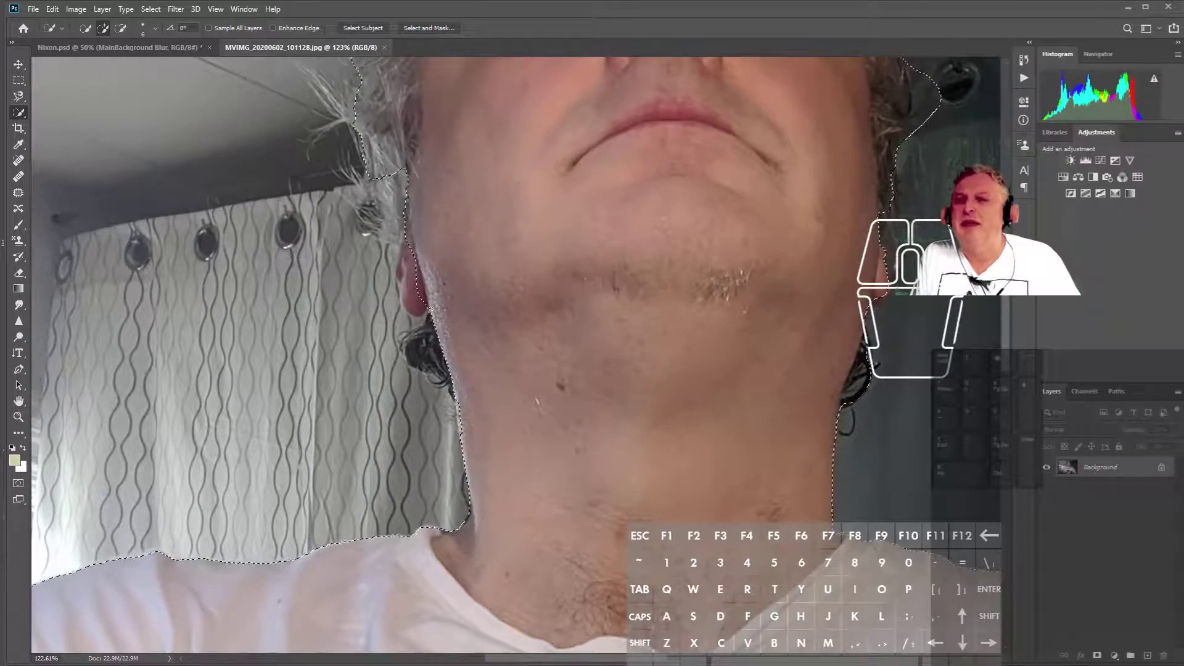
mouse_move(419, 289)
left_mouse_down()
mouse_move(406, 288)
mouse_move(408, 234)
left_mouse_up()
left_click(405, 203)
mouse_move(405, 185)
left_mouse_down()
mouse_move(407, 211)
mouse_move(405, 179)
left_mouse_up()
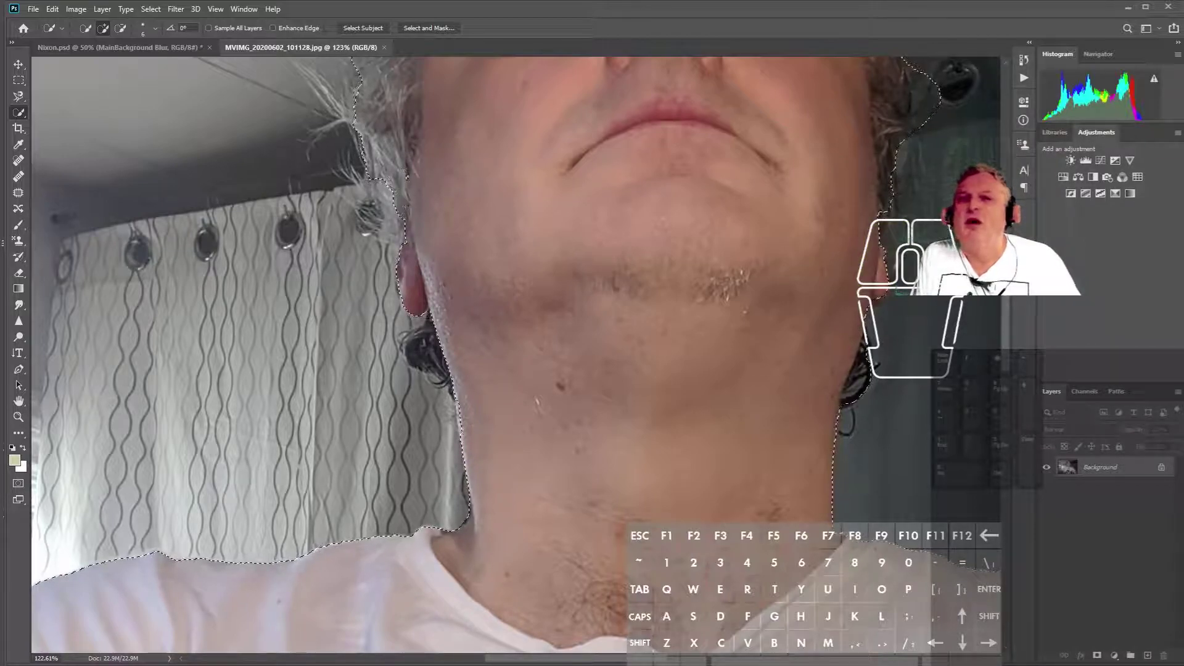
Add the remaining crown hair to the selection and subtract the strip of ceiling beside the hair at the left temple
left_click_drag(1004, 299, 1004, 206)
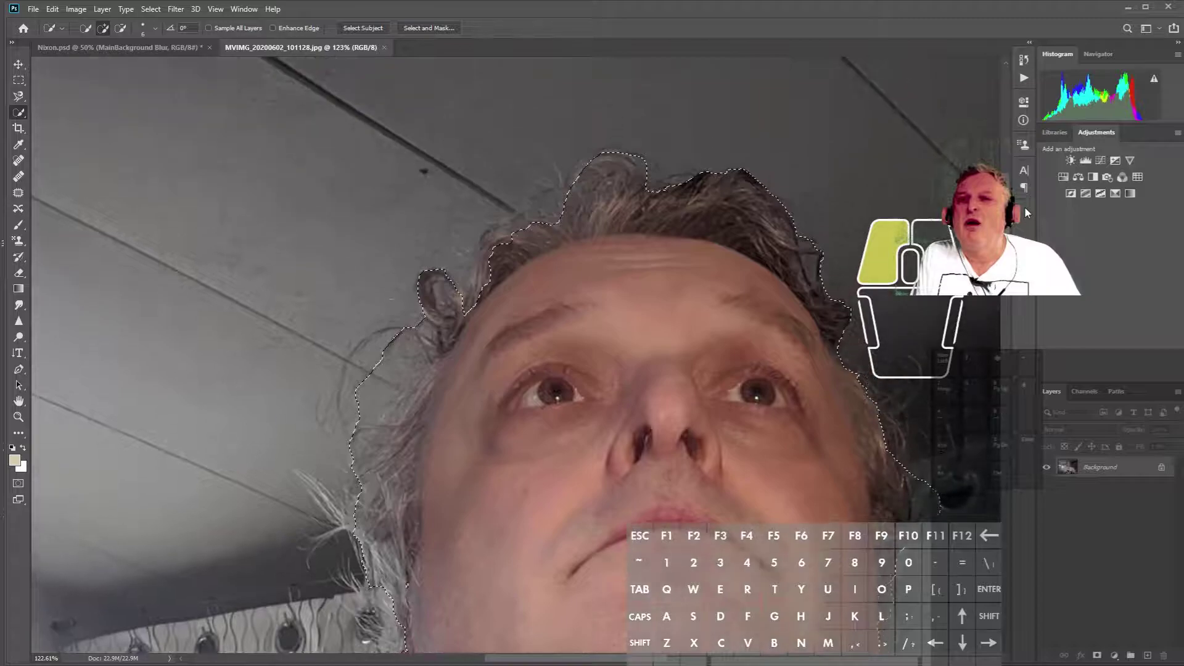
left_click_drag(611, 209, 563, 217)
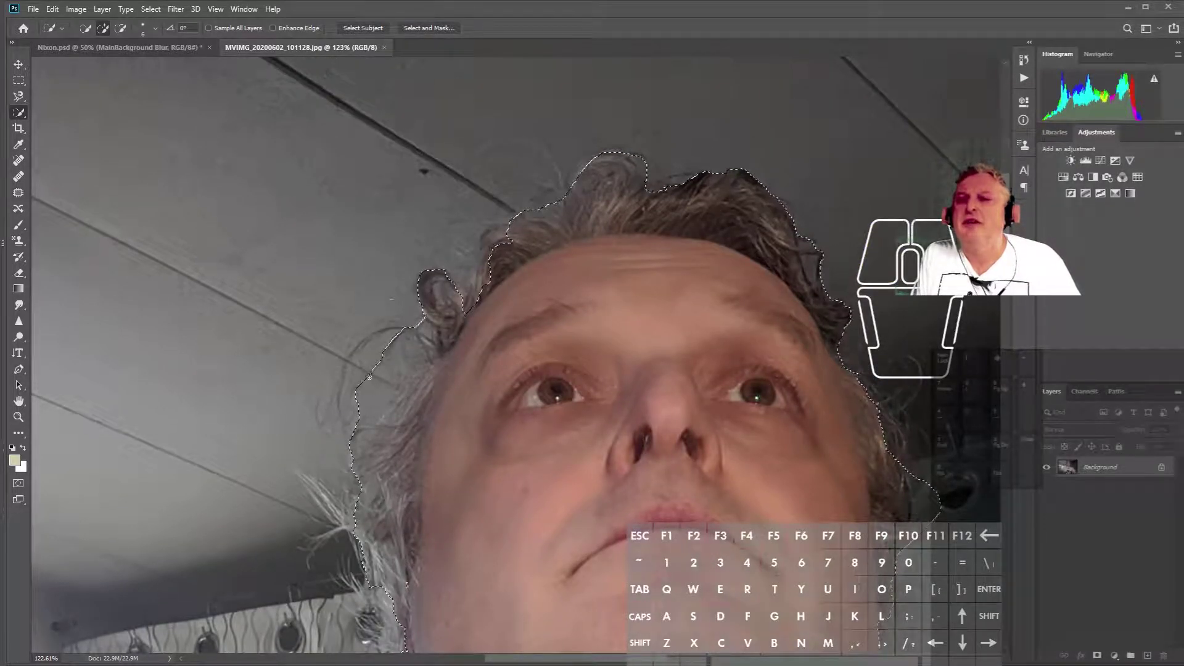
left_click(120, 27)
mouse_move(386, 383)
left_mouse_down()
mouse_move(362, 372)
mouse_move(433, 321)
left_mouse_up()
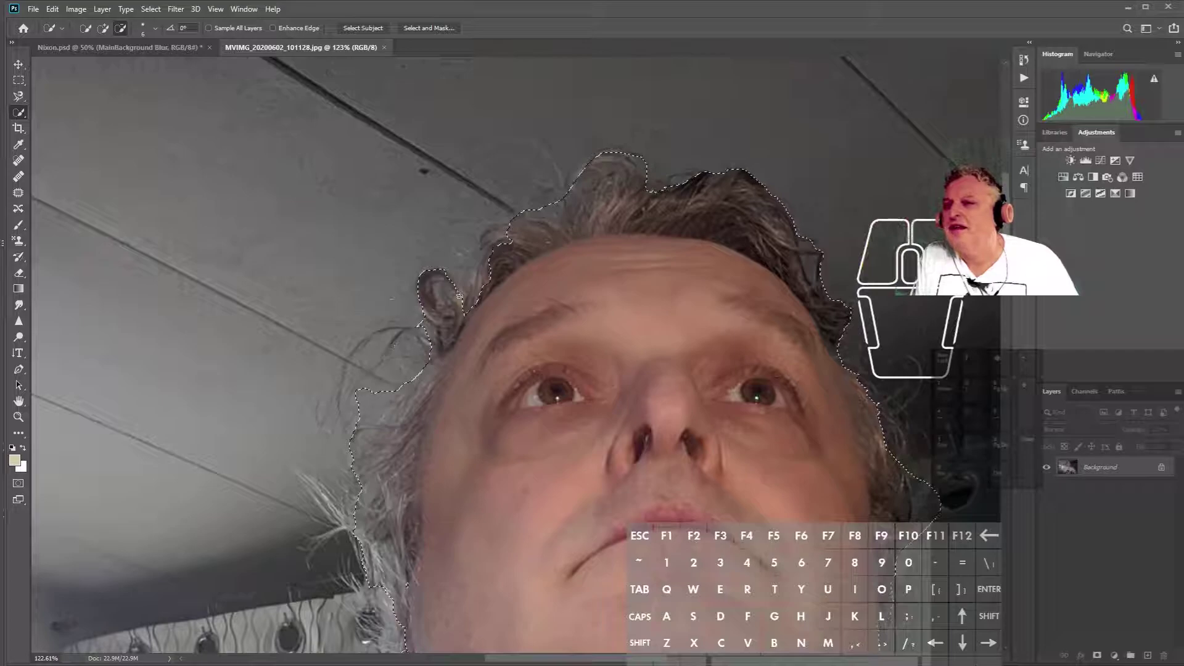
Preview the man's selection in Select and Mask, examine its edges from the hair down to the shirt and arms, and accept it
left_click(429, 28)
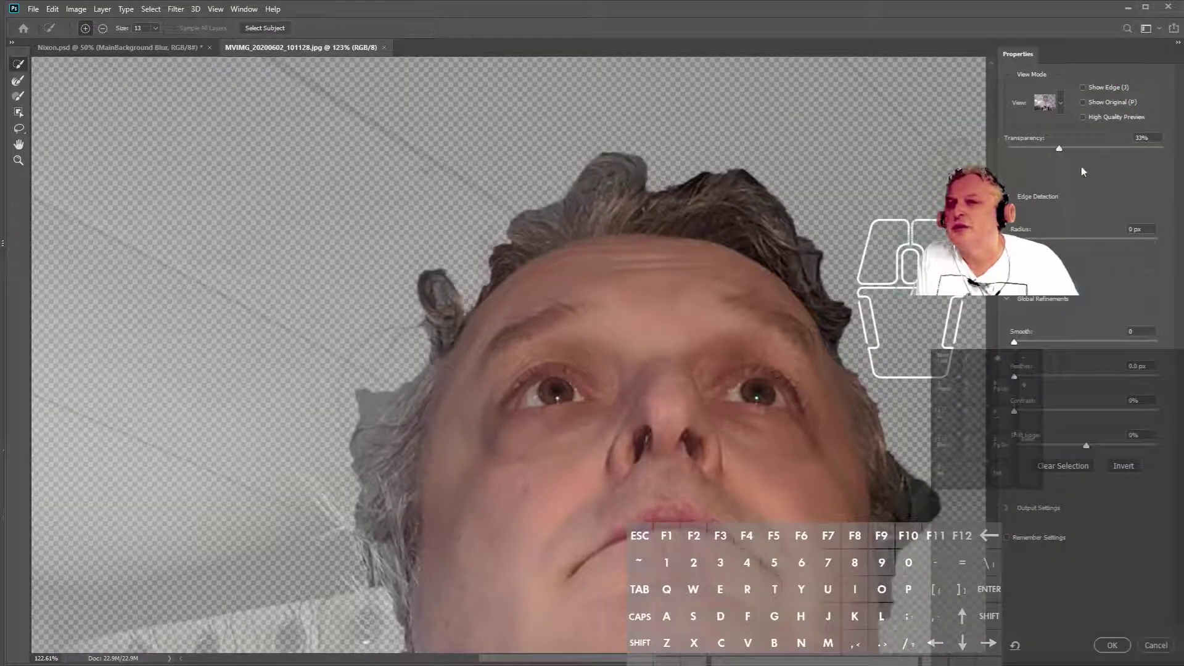
scroll(508, 355, "down", 5)
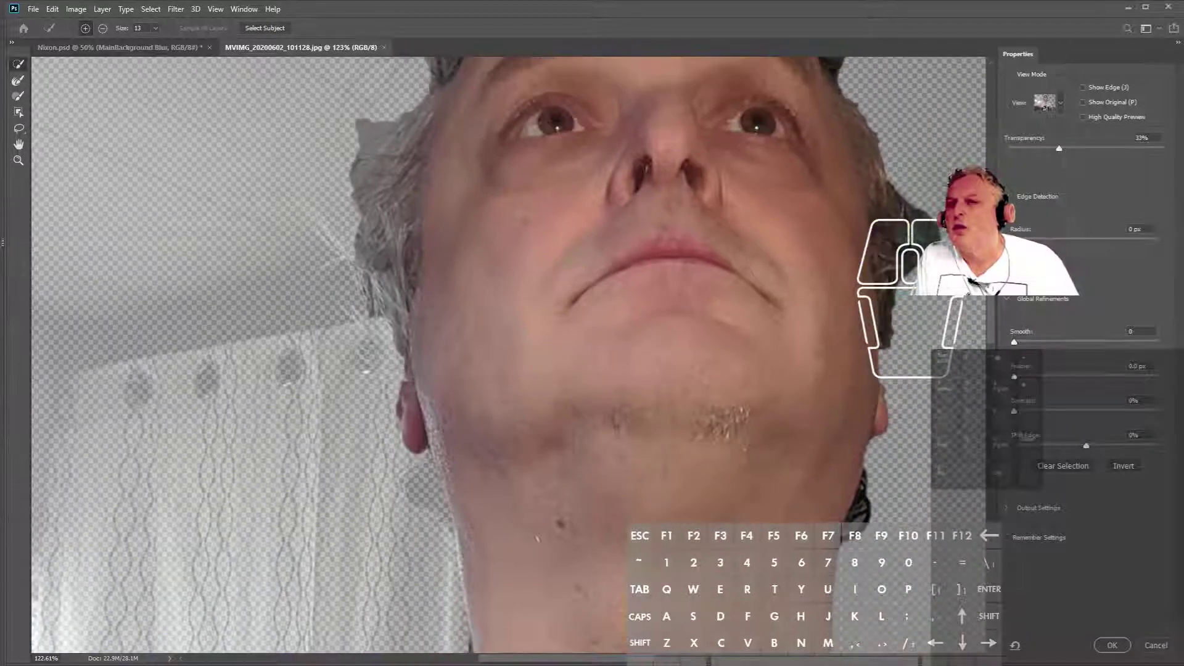
left_click(998, 312)
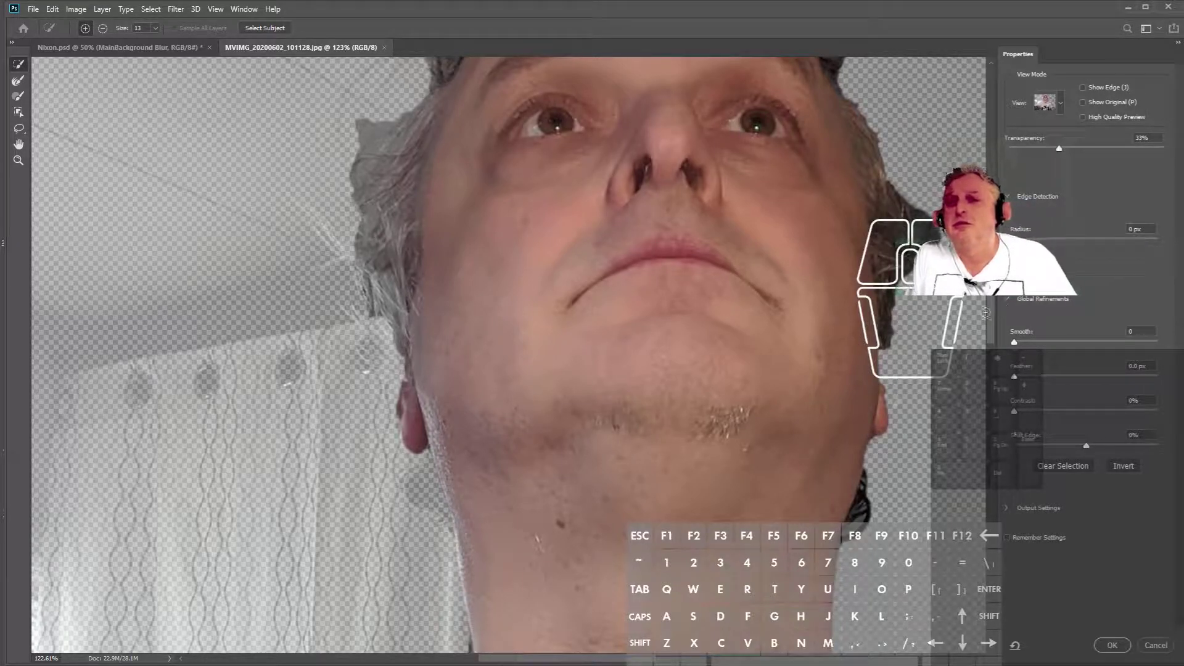
scroll(925, 548, "down", 10)
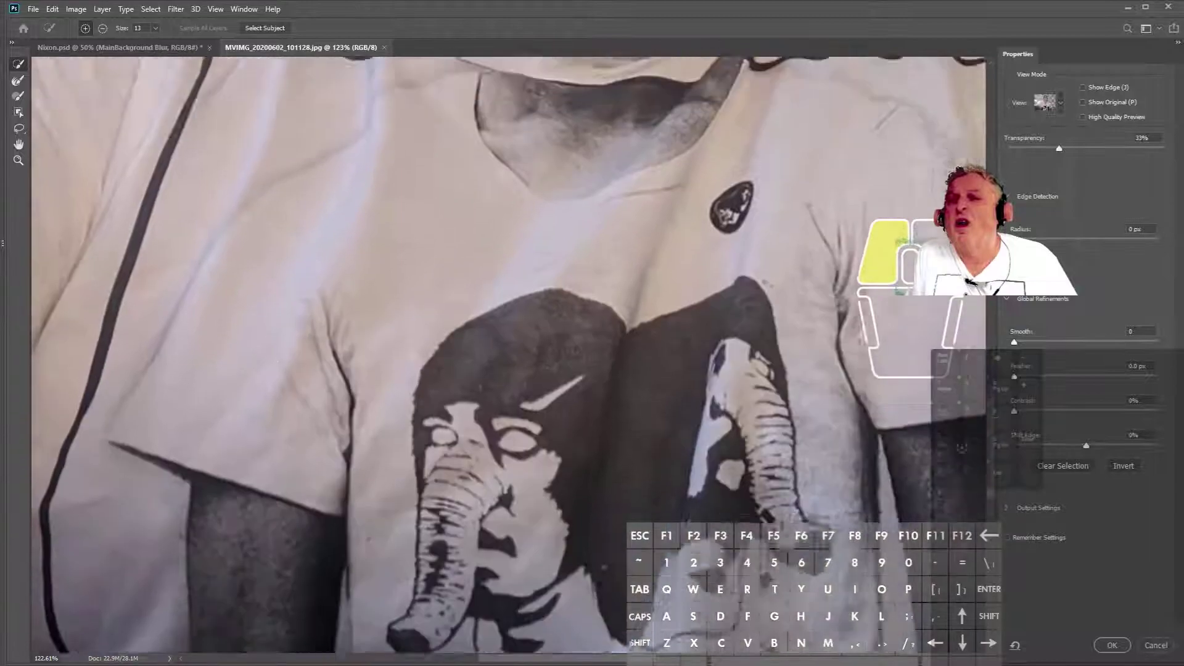
scroll(925, 548, "down", 6)
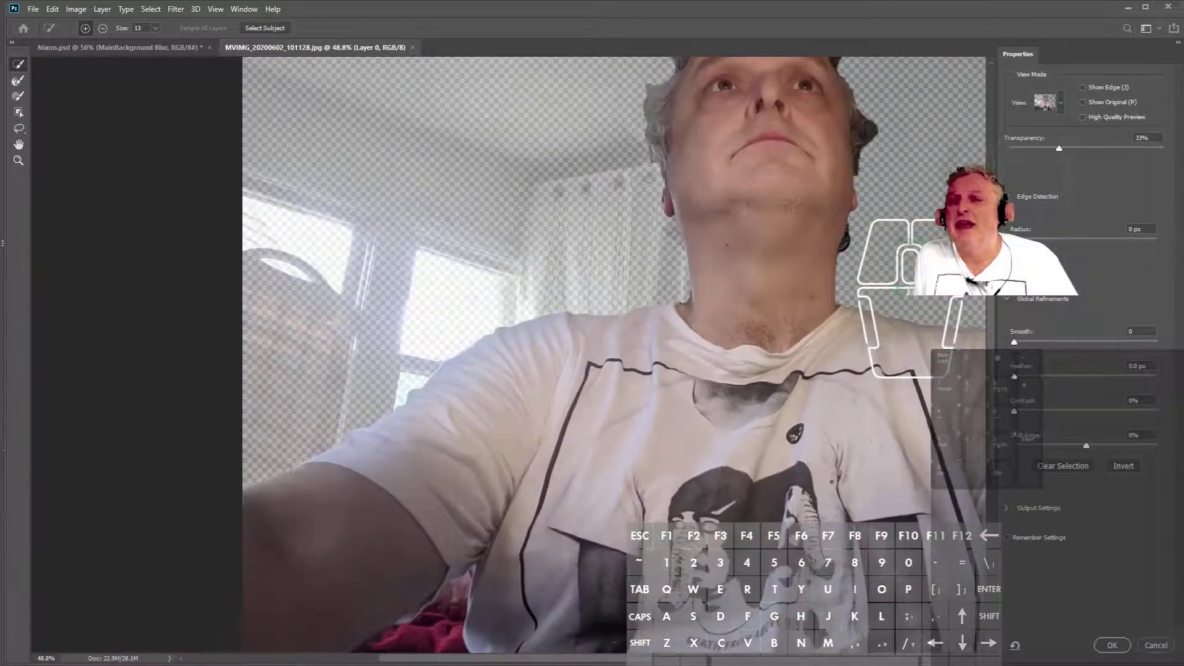
scroll(925, 547, "down", 2)
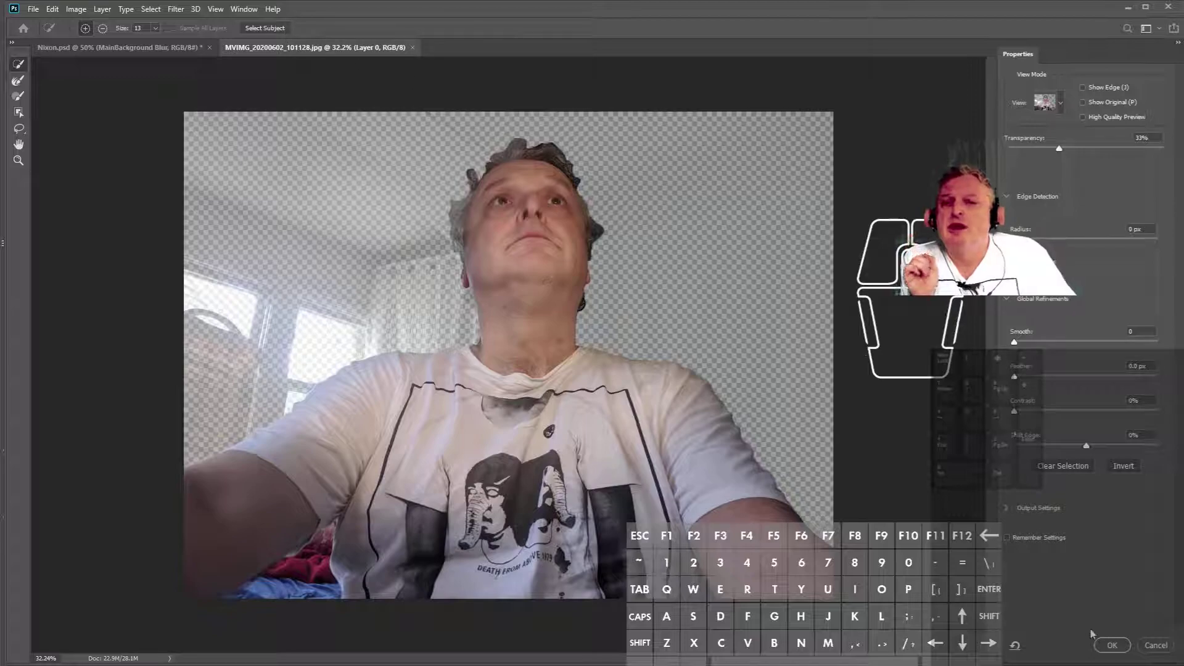
left_click(1112, 645)
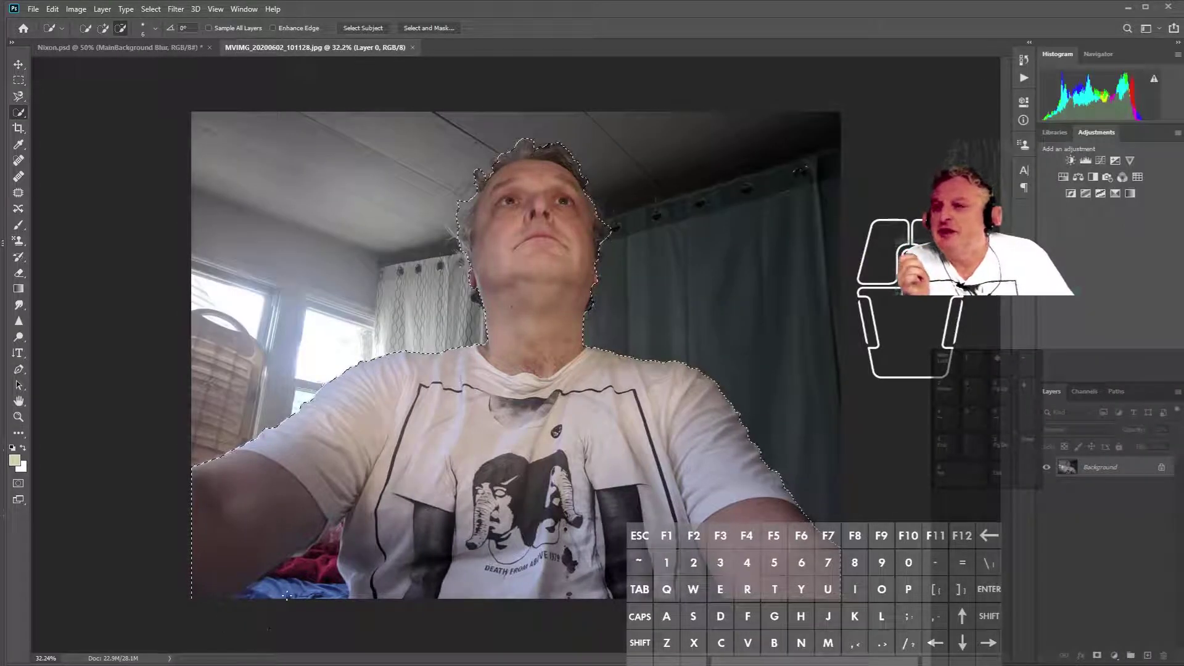
Subtract the bedding between the left-hand arm and the torso from the selection, and turn on Quick Mask to view the hair edges
left_click_drag(292, 595, 341, 529)
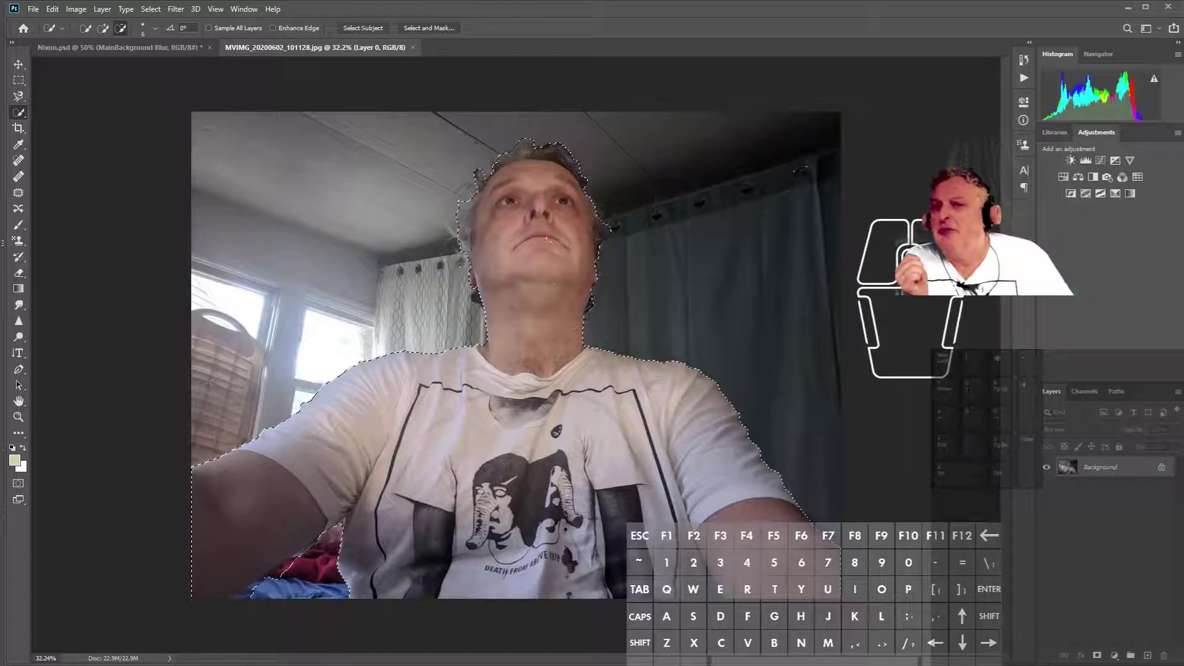
scroll(562, 213, "up", 2)
scroll(562, 213, "up", 1)
left_click_drag(1008, 323, 1009, 241)
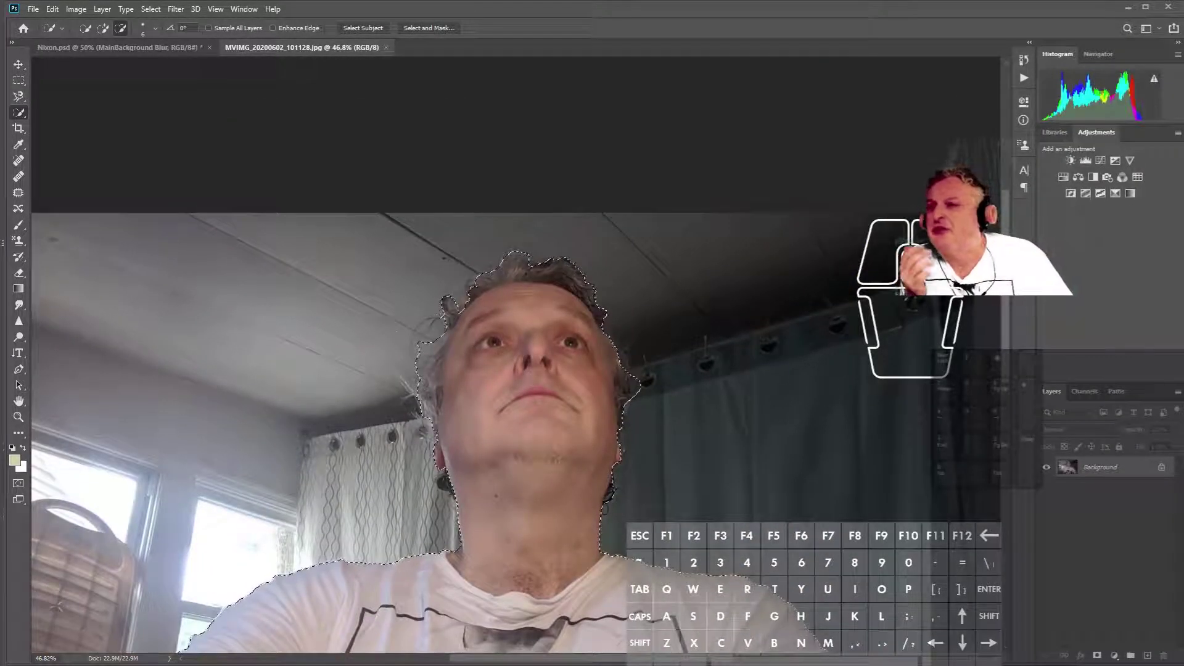
left_click(19, 484)
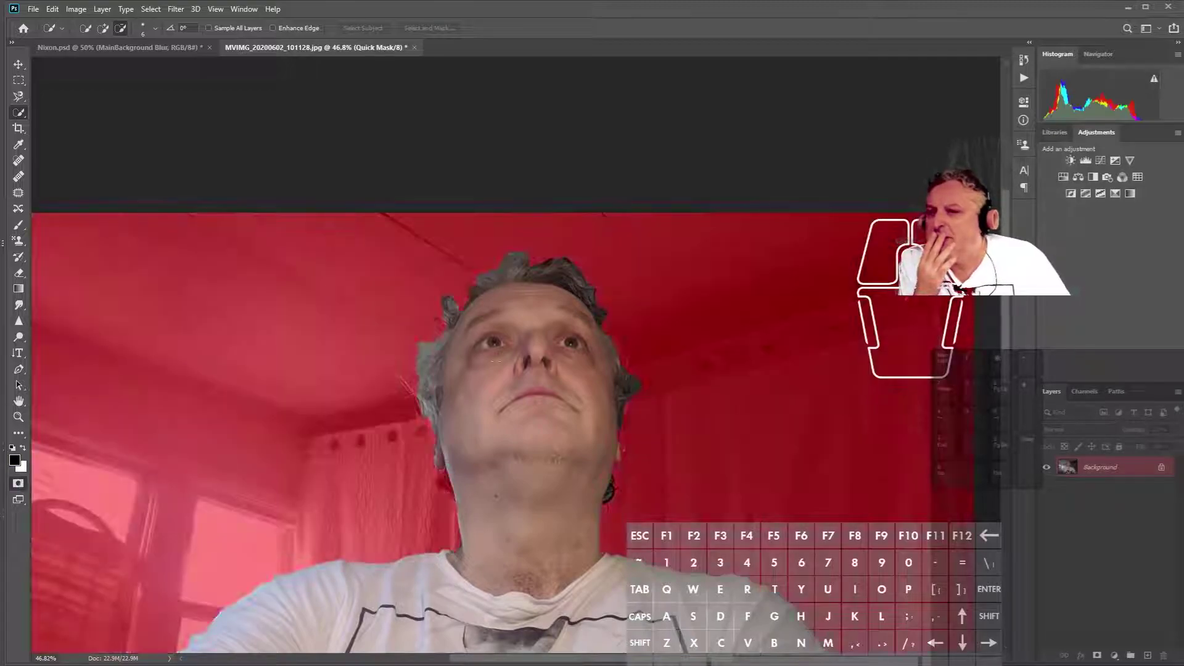
scroll(477, 272, "up", 8)
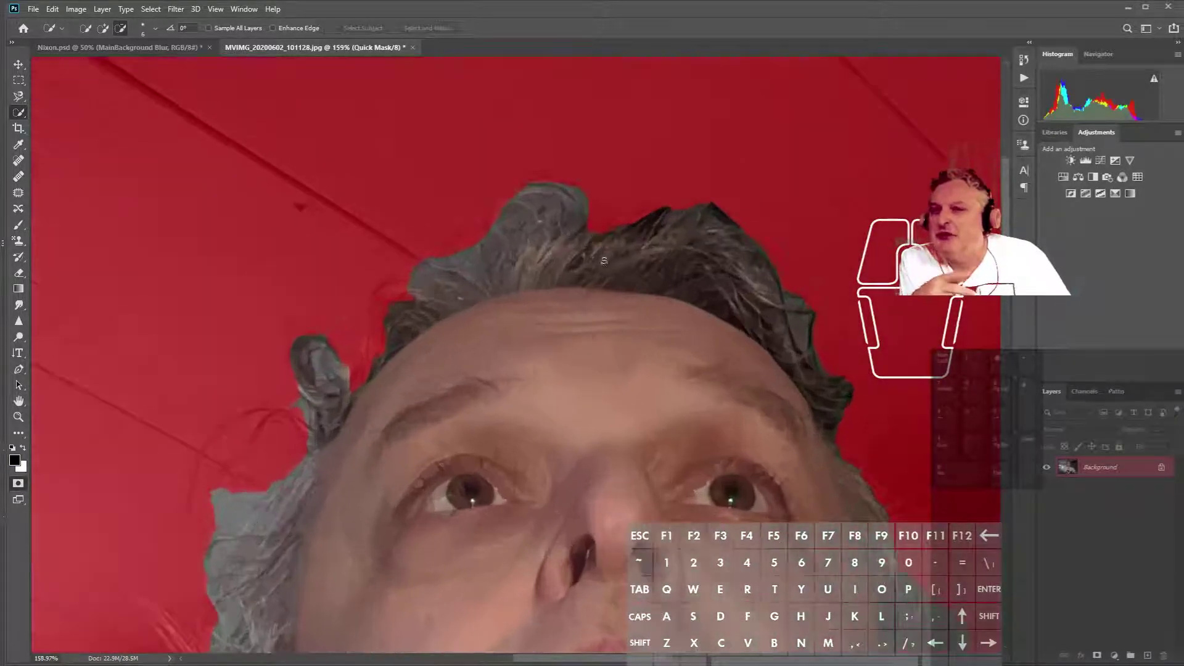
scroll(549, 289, "down", 2)
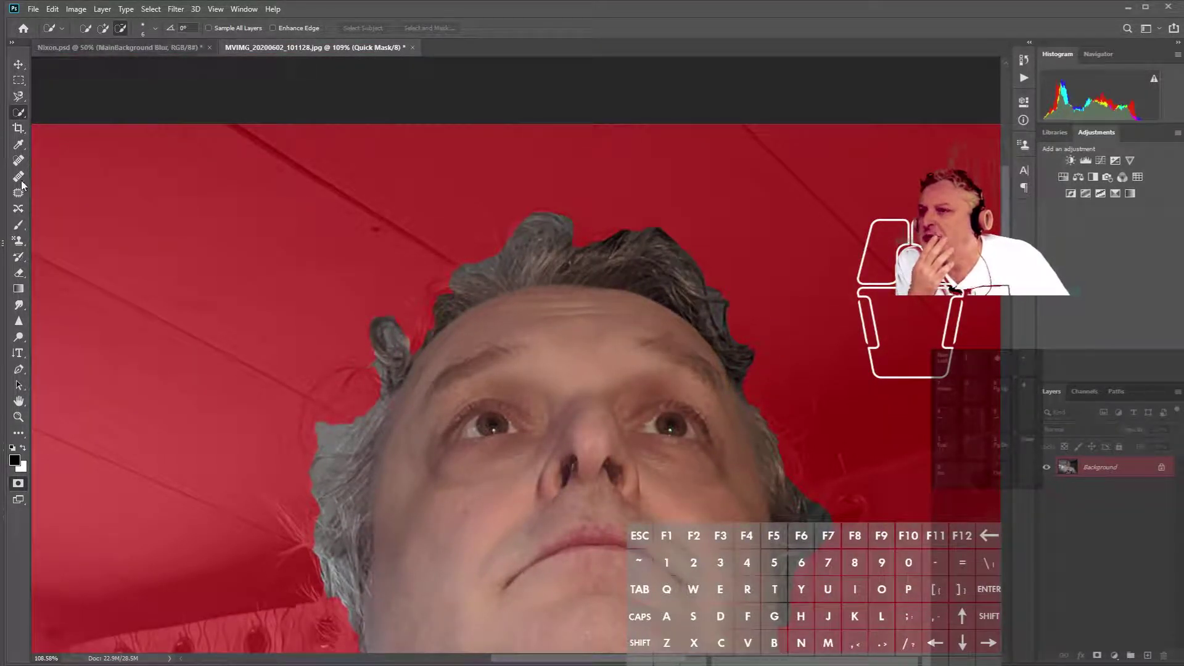
Set the soft Brush to 40 px and try it on the Quick Mask beside the loose curl at the temple
left_click(18, 224)
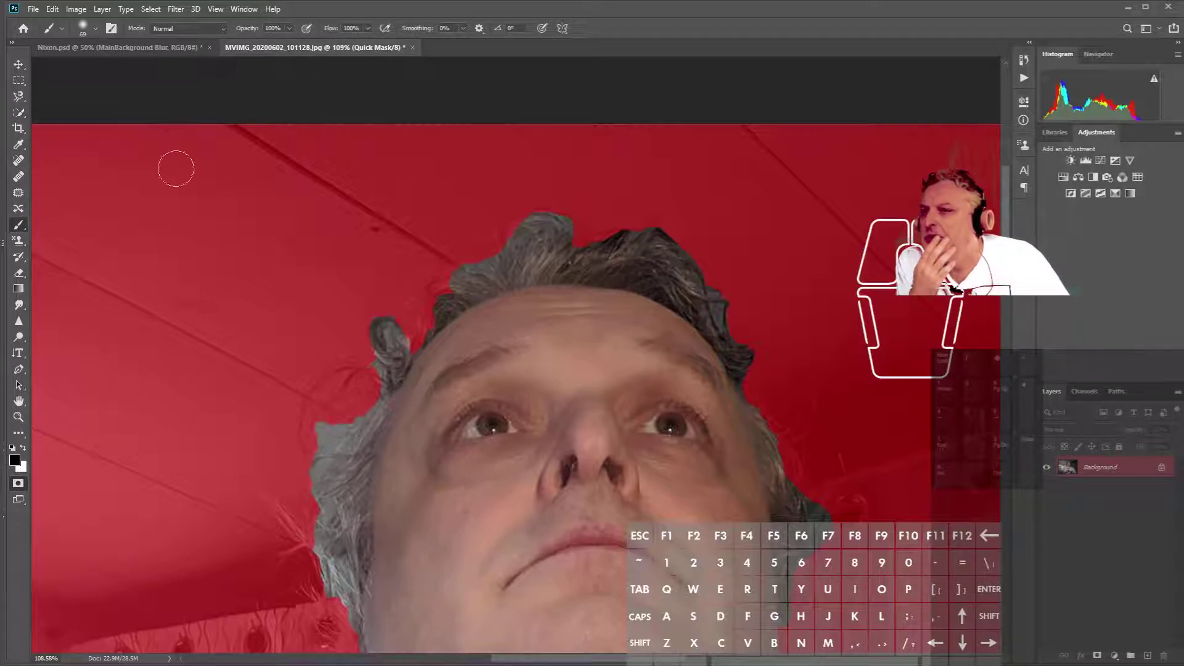
left_click(95, 28)
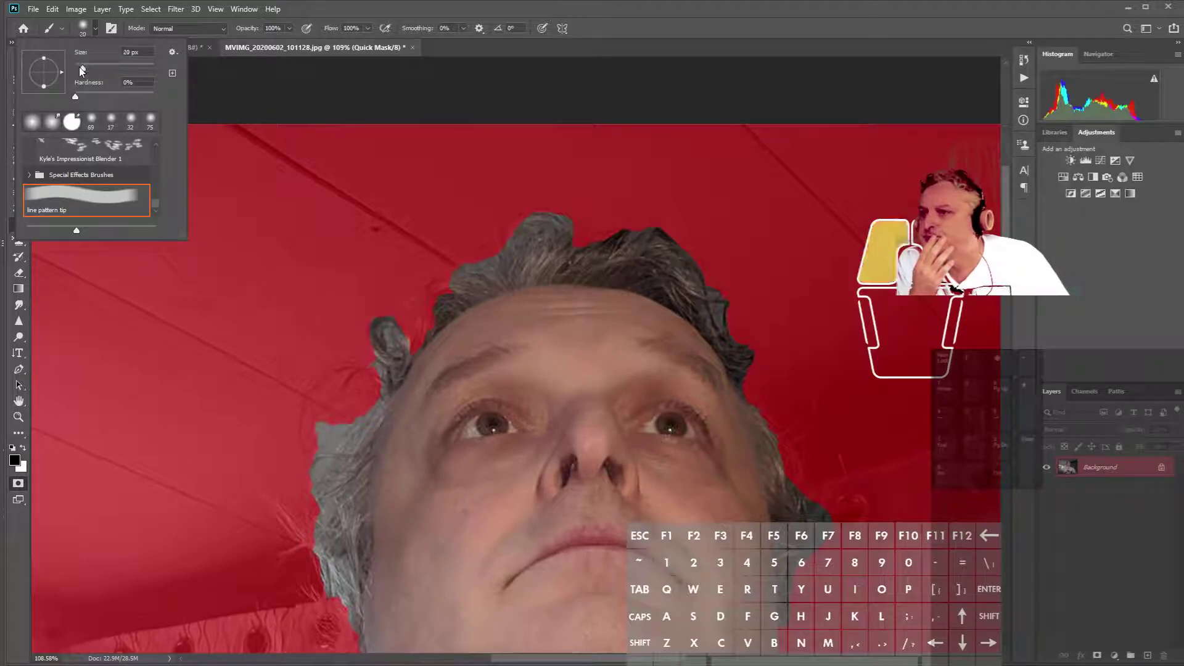
left_click_drag(76, 67, 83, 68)
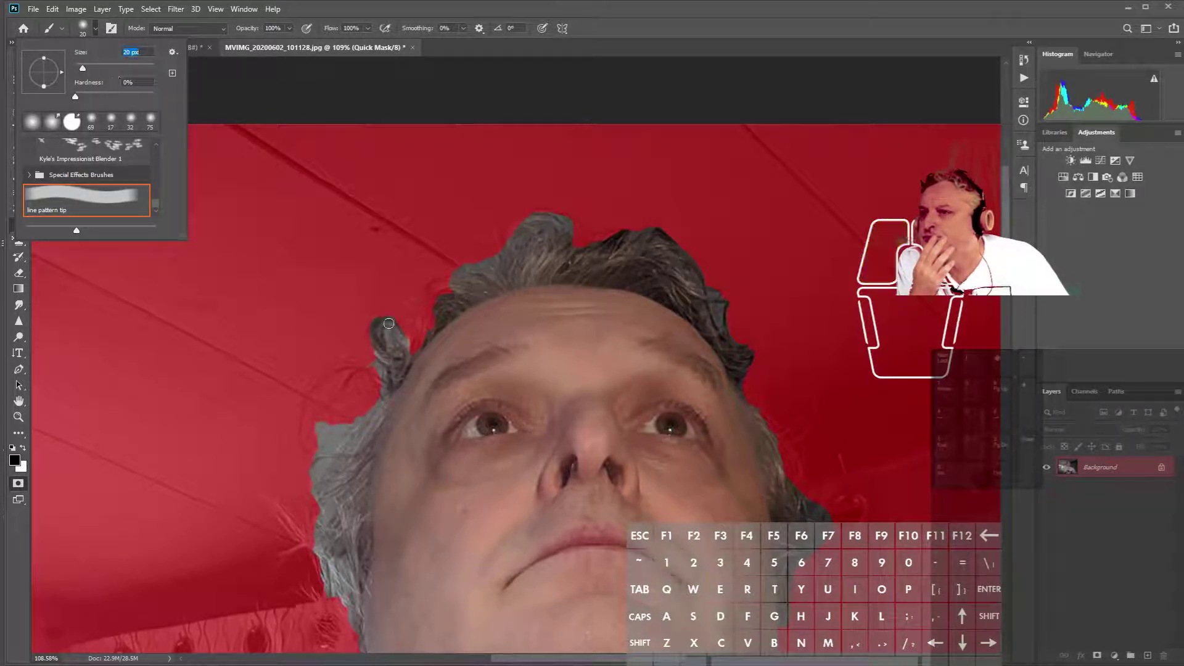
left_click(86, 68)
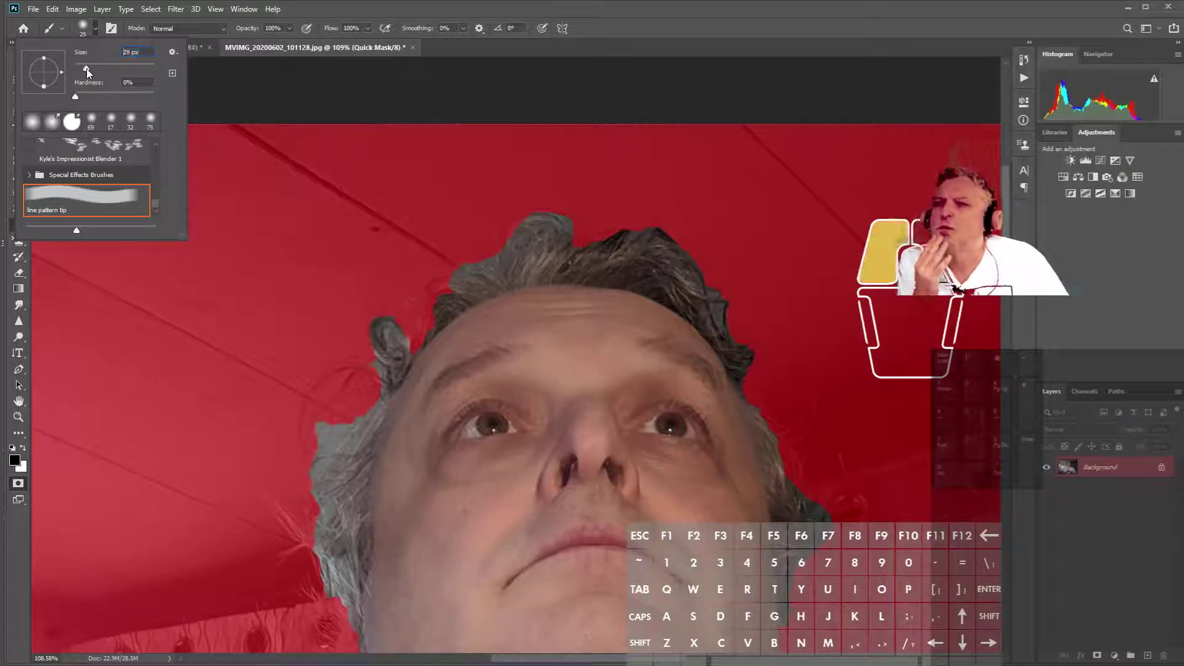
left_click_drag(88, 68, 91, 68)
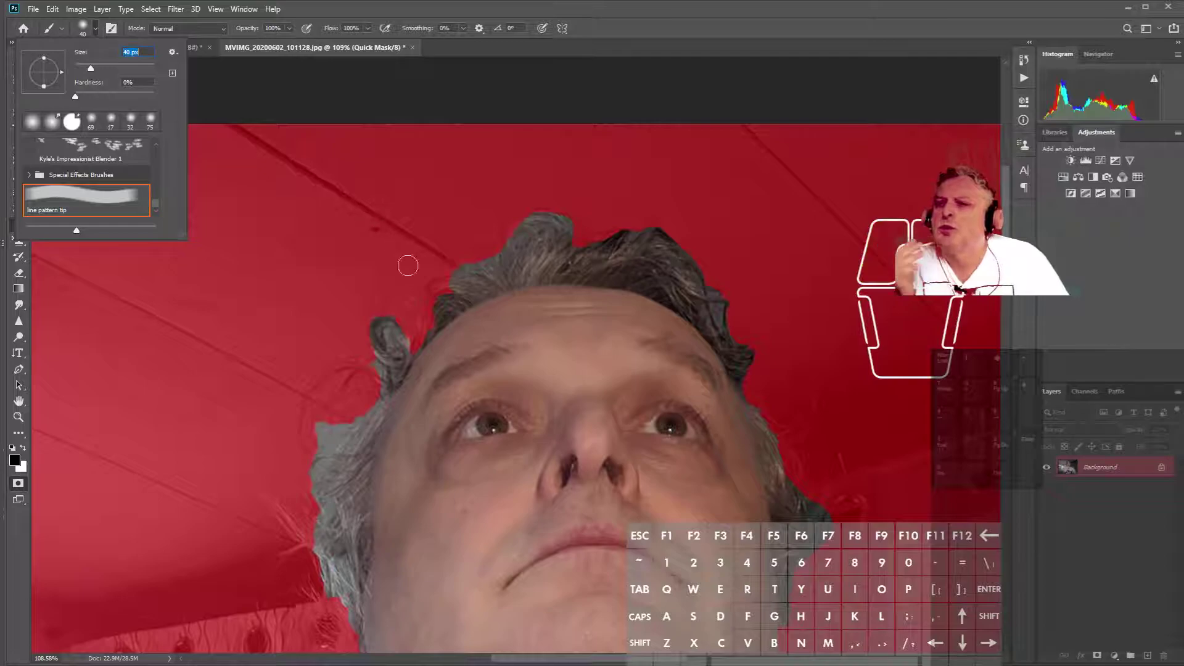
left_click(395, 314)
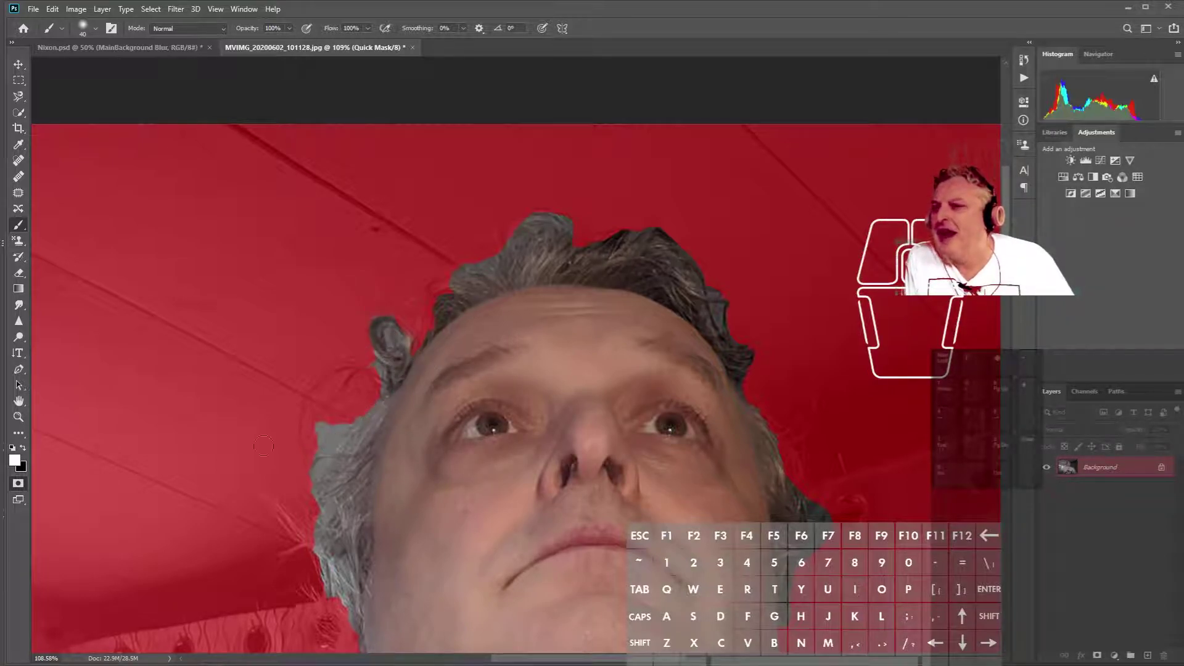
Blur the Quick Mask edge along the hair and curl beside the left temple with a 62 px Blur tool, and exit Quick Mask
left_click(23, 311)
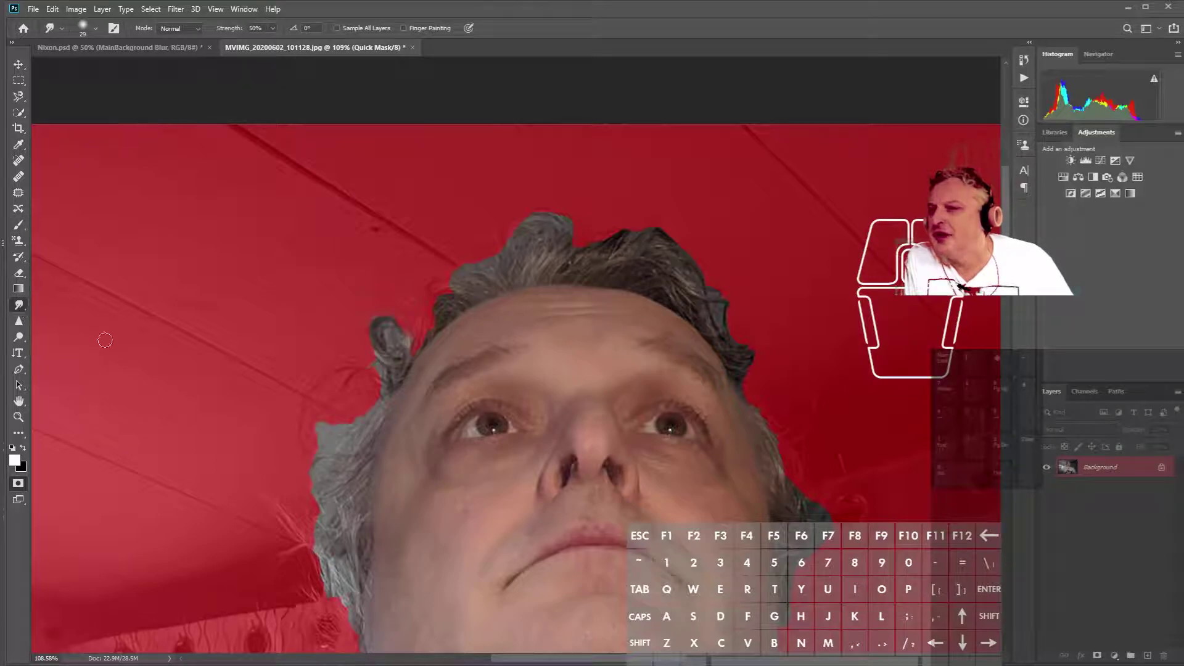
right_click(23, 310)
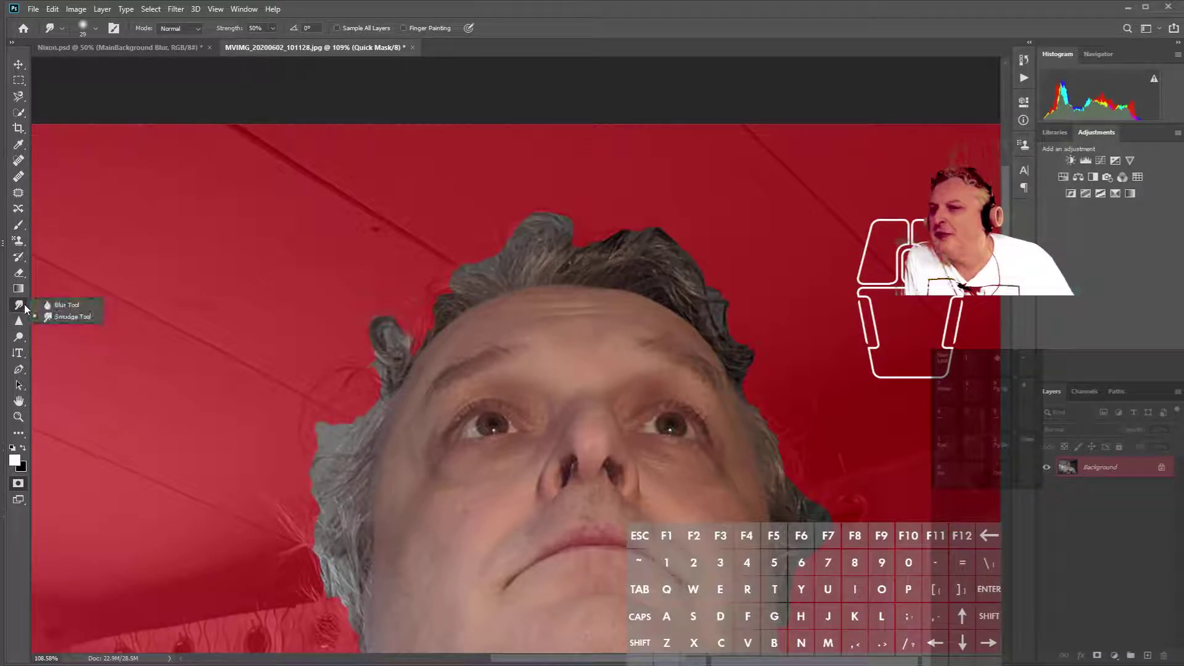
left_click(68, 306)
right_click(169, 345)
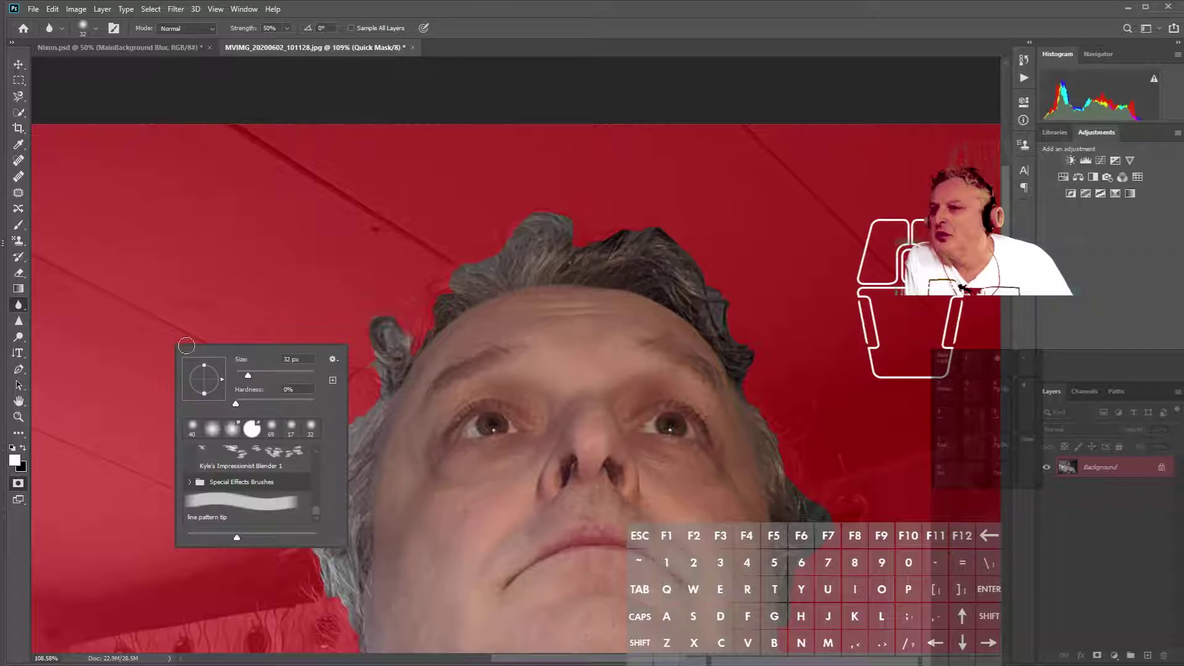
left_click_drag(249, 374, 260, 376)
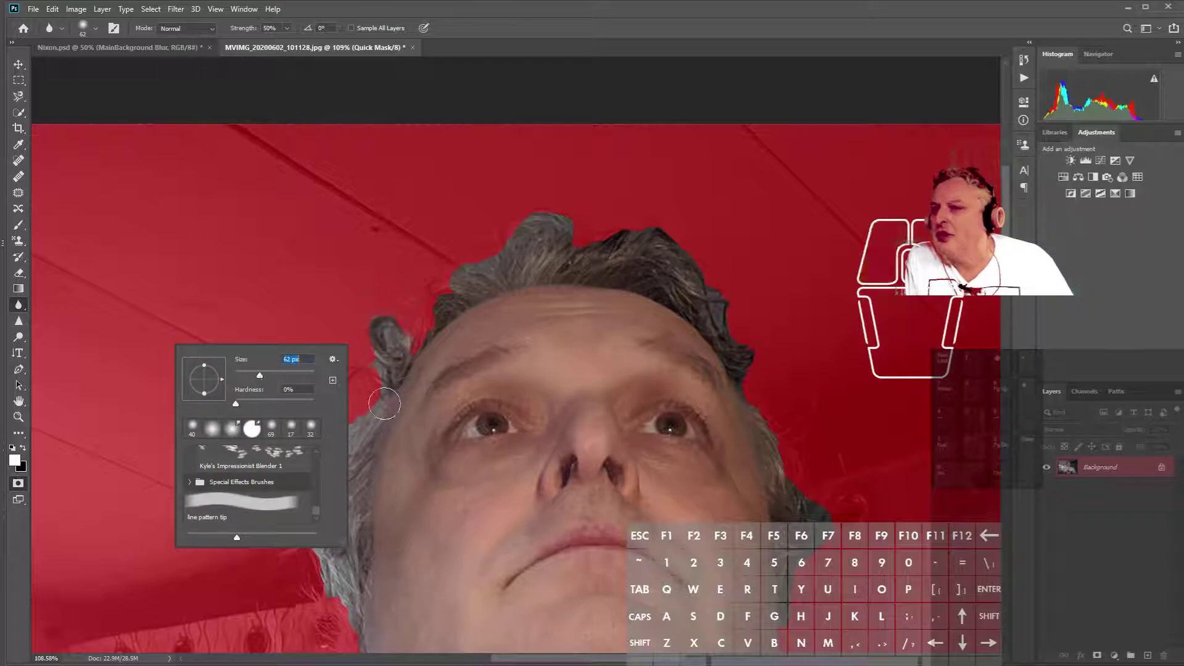
left_click(366, 402)
mouse_move(364, 397)
left_mouse_down()
mouse_move(340, 427)
mouse_move(357, 410)
mouse_move(340, 415)
mouse_move(388, 397)
mouse_move(383, 358)
mouse_move(405, 341)
mouse_move(388, 337)
mouse_move(391, 320)
mouse_move(421, 352)
mouse_move(384, 338)
left_mouse_up()
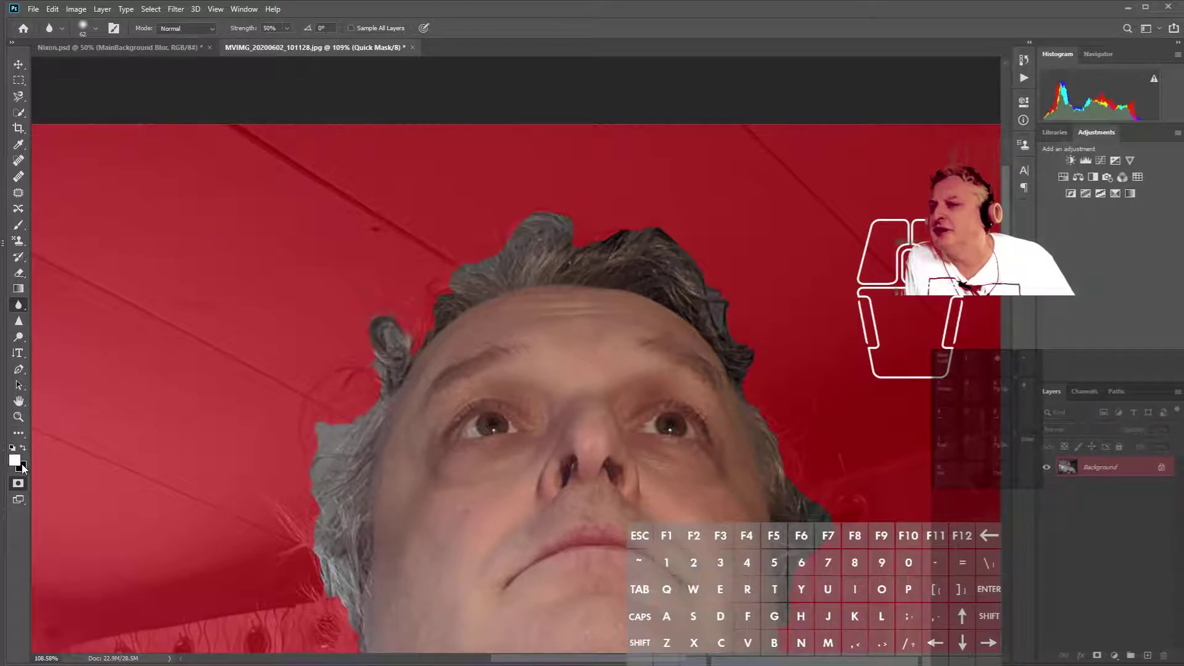
left_click(17, 484)
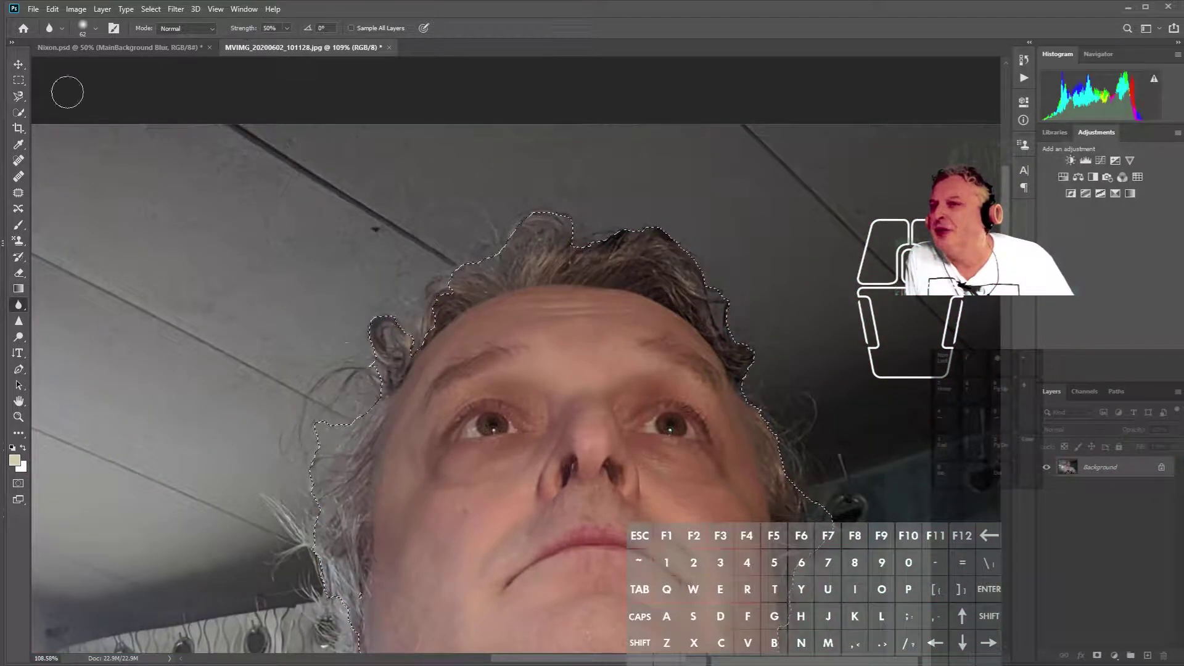
Feather the man's selection by about 12 px in Select and Mask, check the edges from face to shirt, and accept it
left_click(19, 80)
left_click(512, 28)
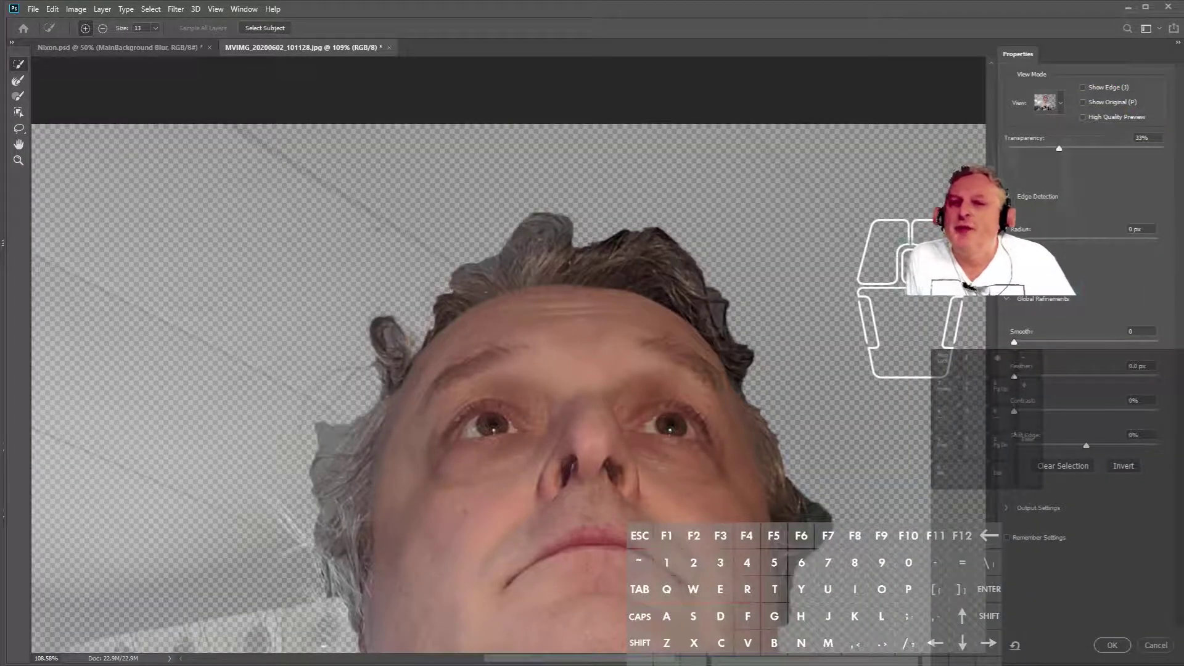
left_click_drag(1015, 377, 1074, 376)
left_click_drag(493, 616, 493, 19)
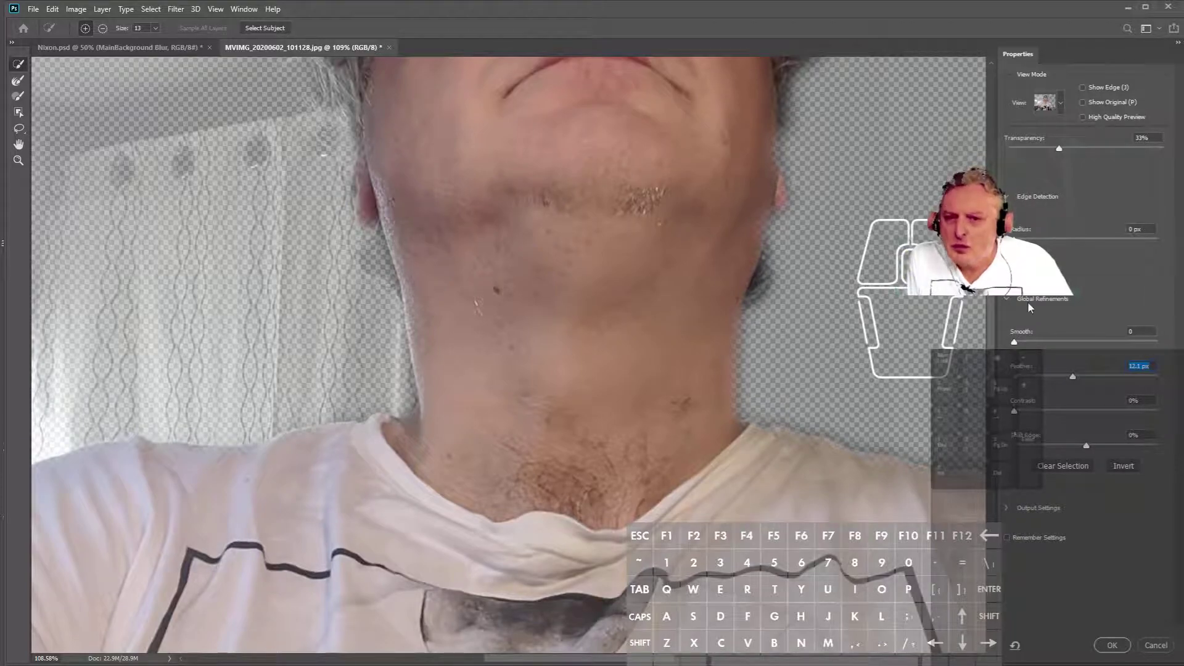
left_click_drag(837, 193, 837, 373)
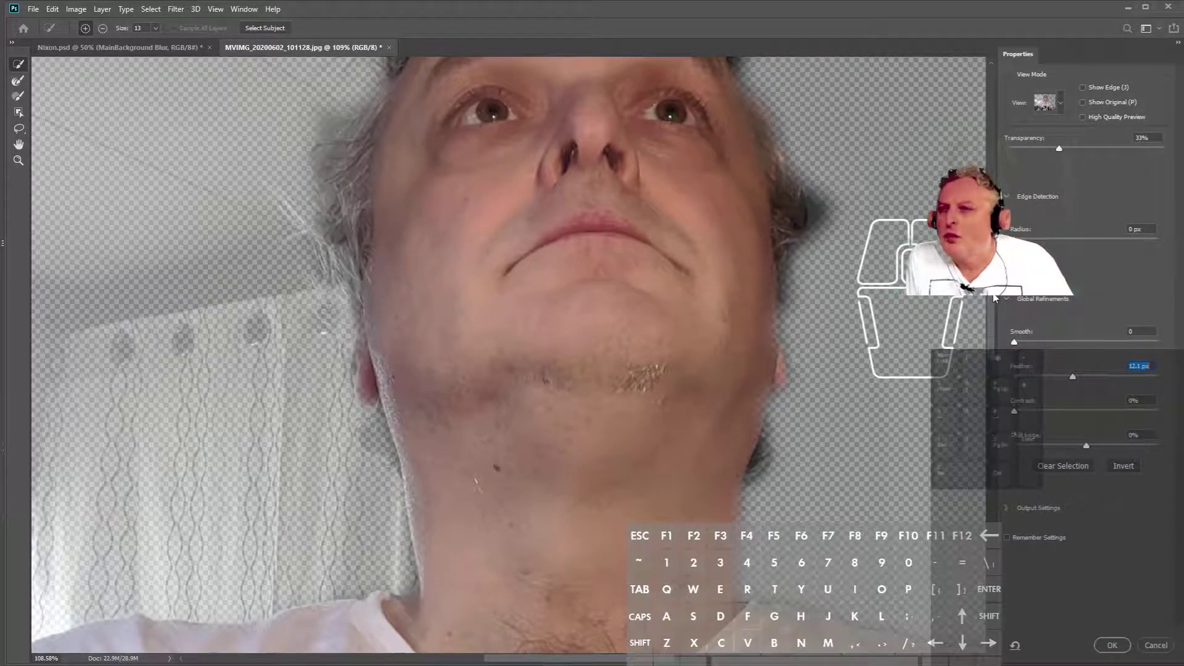
left_click(1120, 645)
Copy the selected man, paste him onto a new layer, and hide the Background layer
scroll(814, 364, "up", 3)
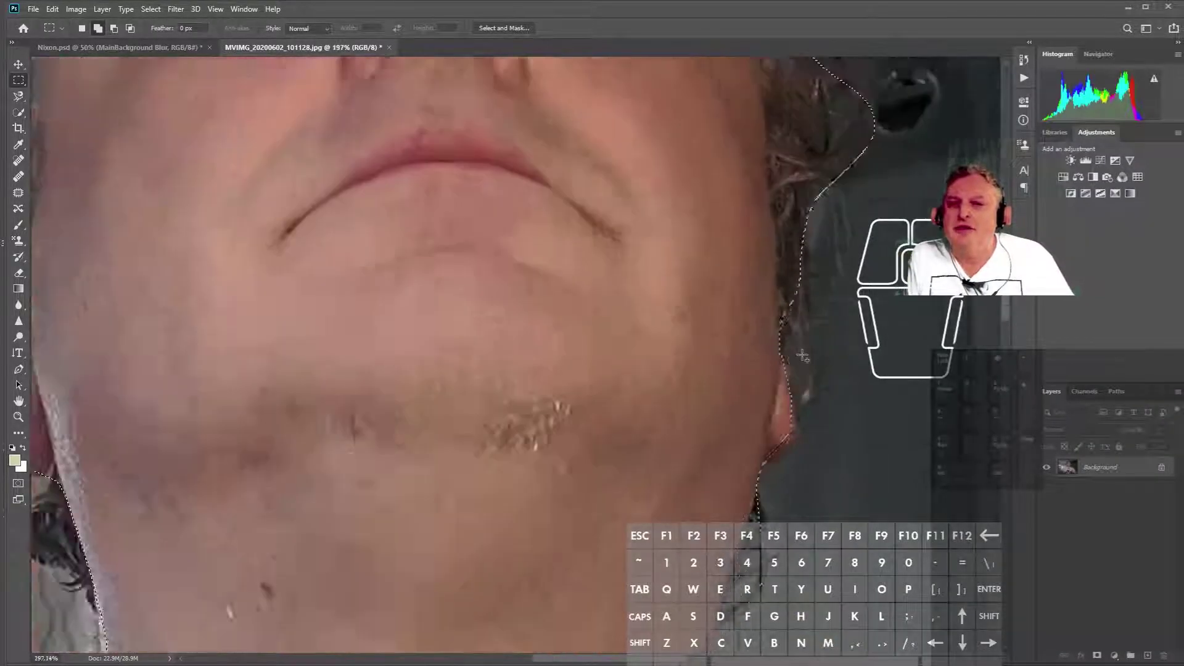
scroll(814, 364, "down", 5)
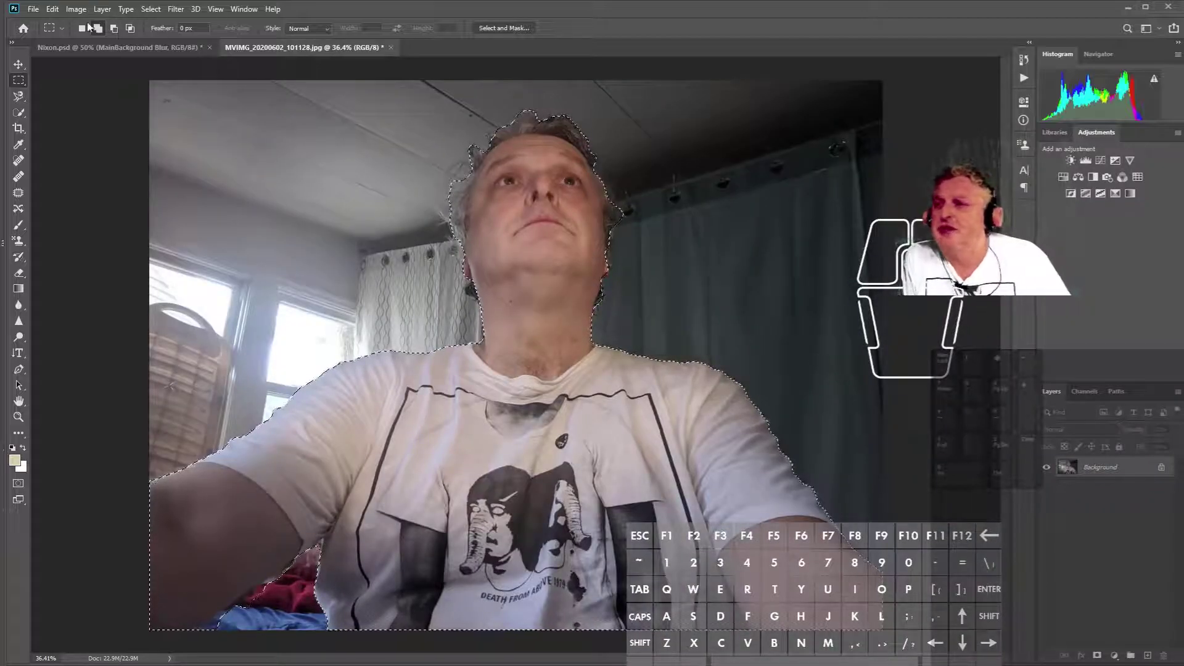
left_click(52, 9)
left_click(68, 93)
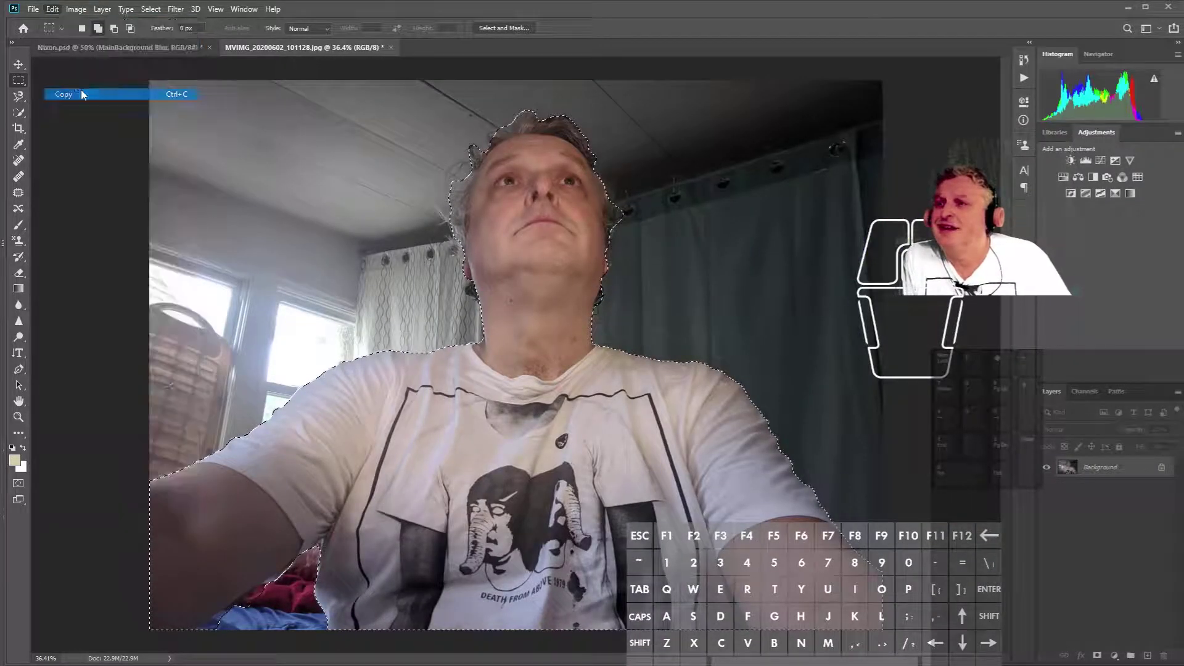
left_click(52, 10)
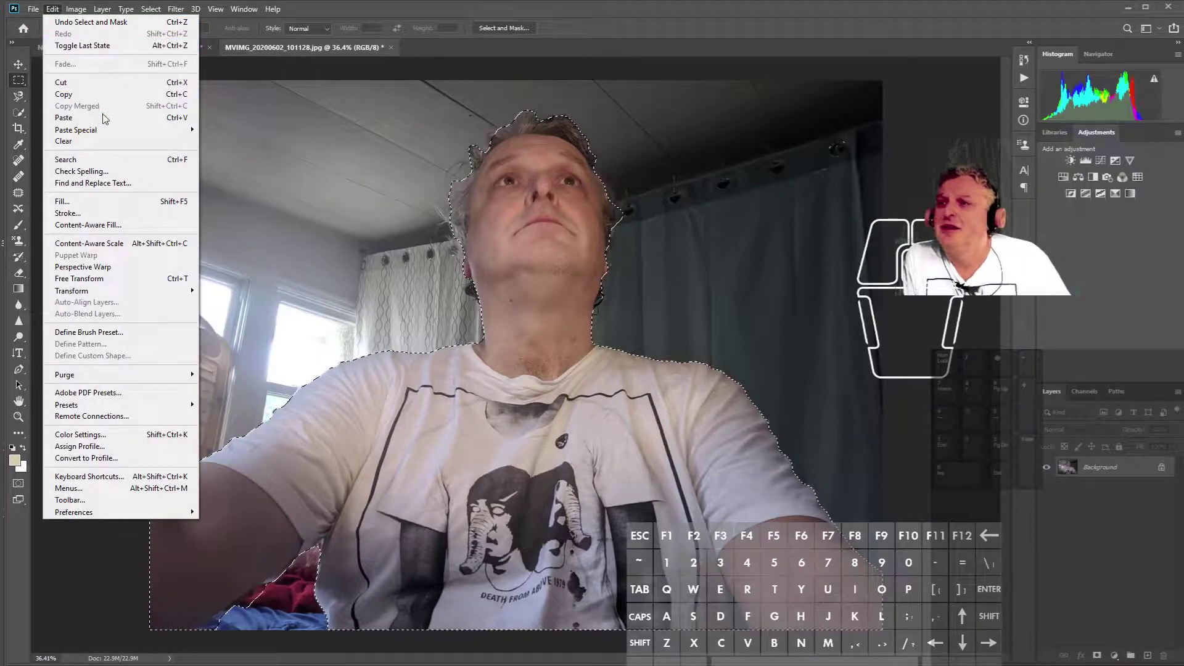
left_click(104, 120)
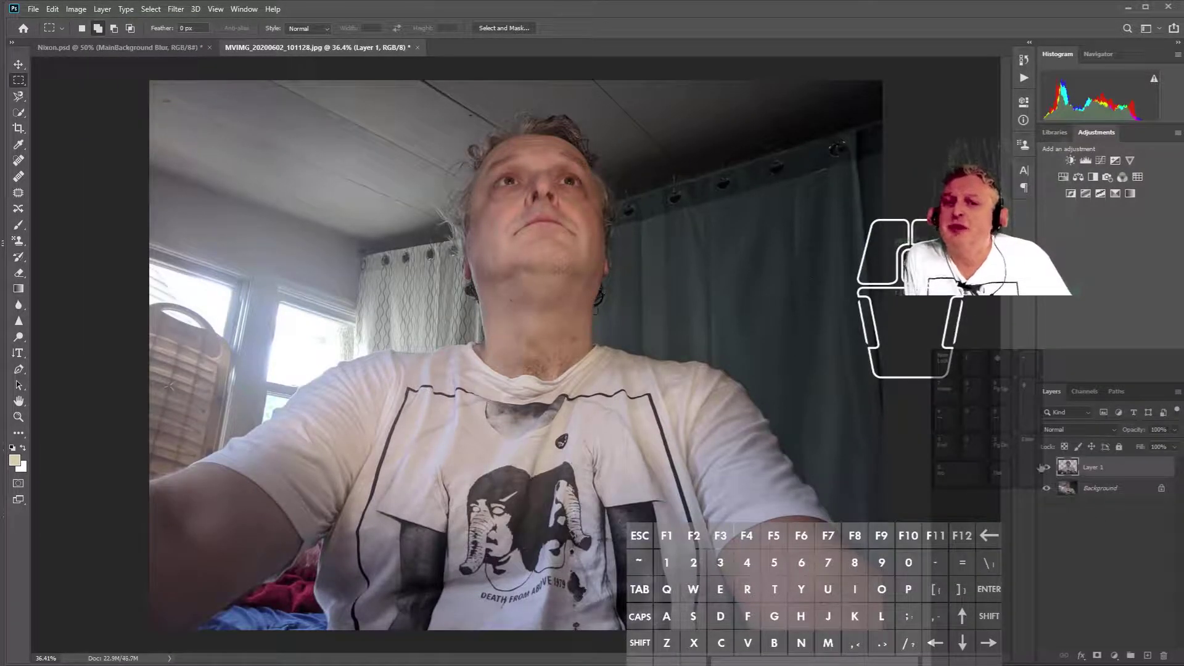
left_click(1047, 488)
Remove the stubble patch and small marks under the man's chin with the Spot Healing Brush
scroll(610, 291, "up", 5)
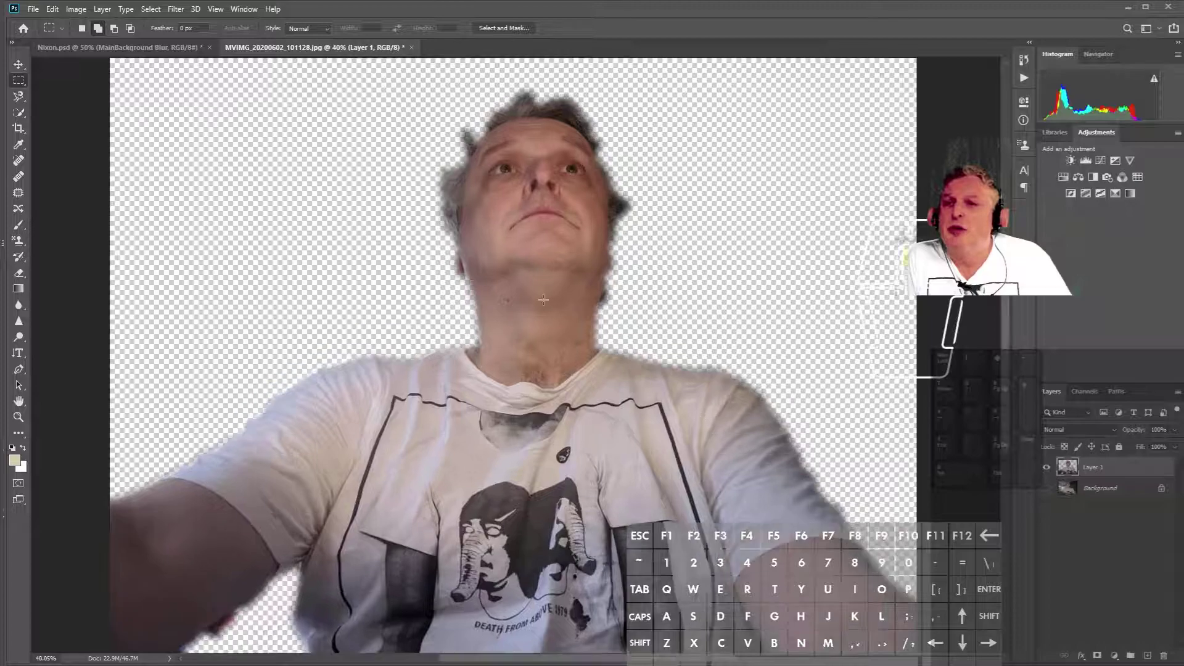
scroll(610, 291, "up", 2)
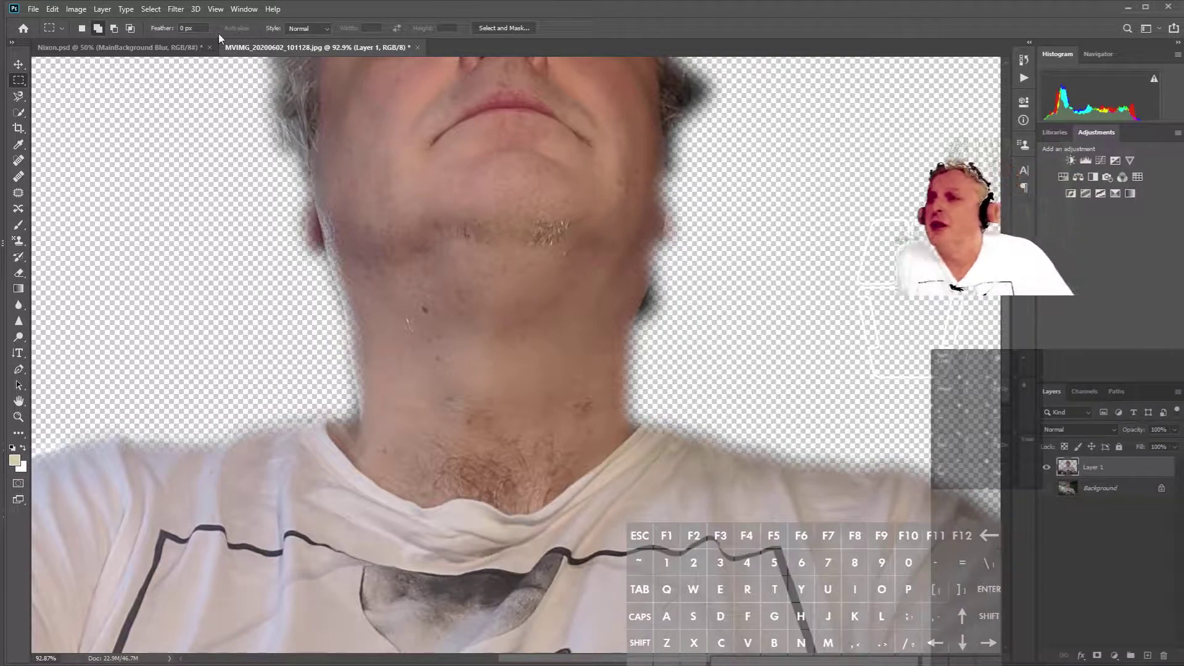
left_click(19, 163)
left_click(546, 242)
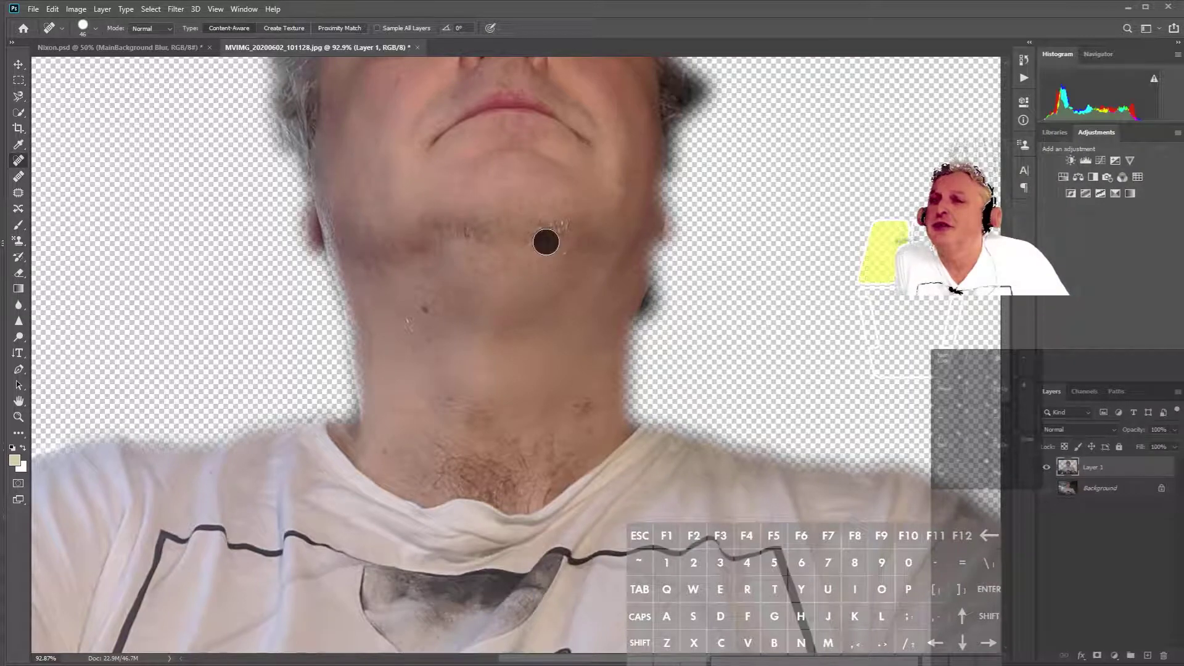
left_click(566, 231)
left_click(543, 225)
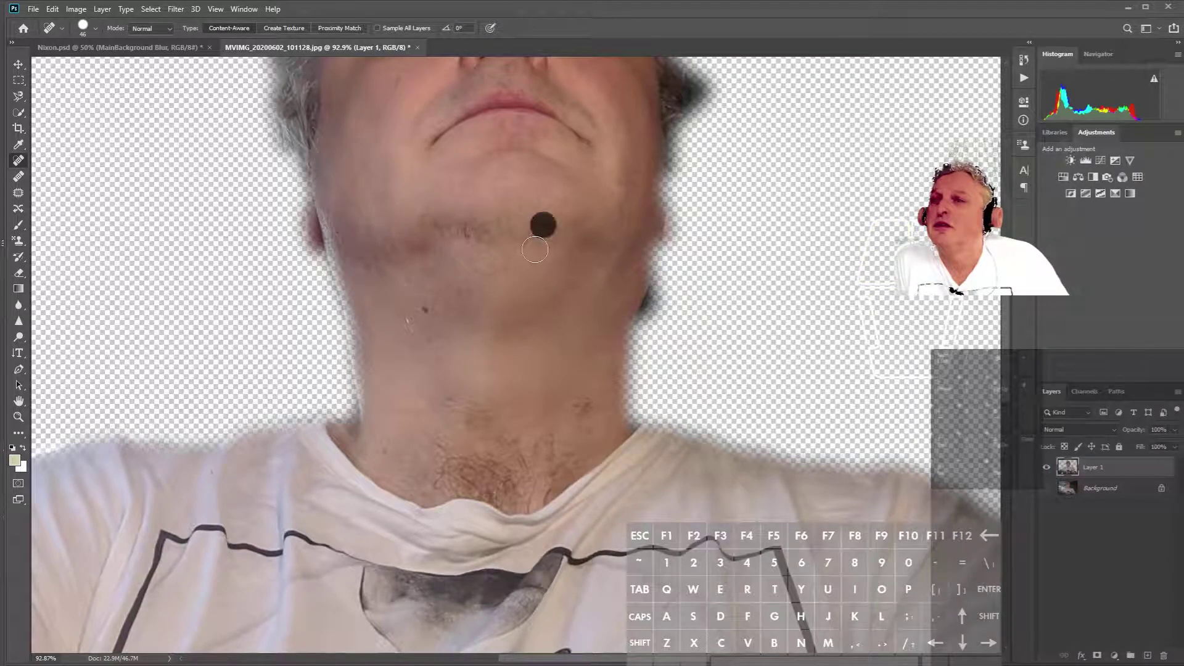
left_click(535, 240)
left_click(471, 234)
left_click(460, 233)
left_click(443, 227)
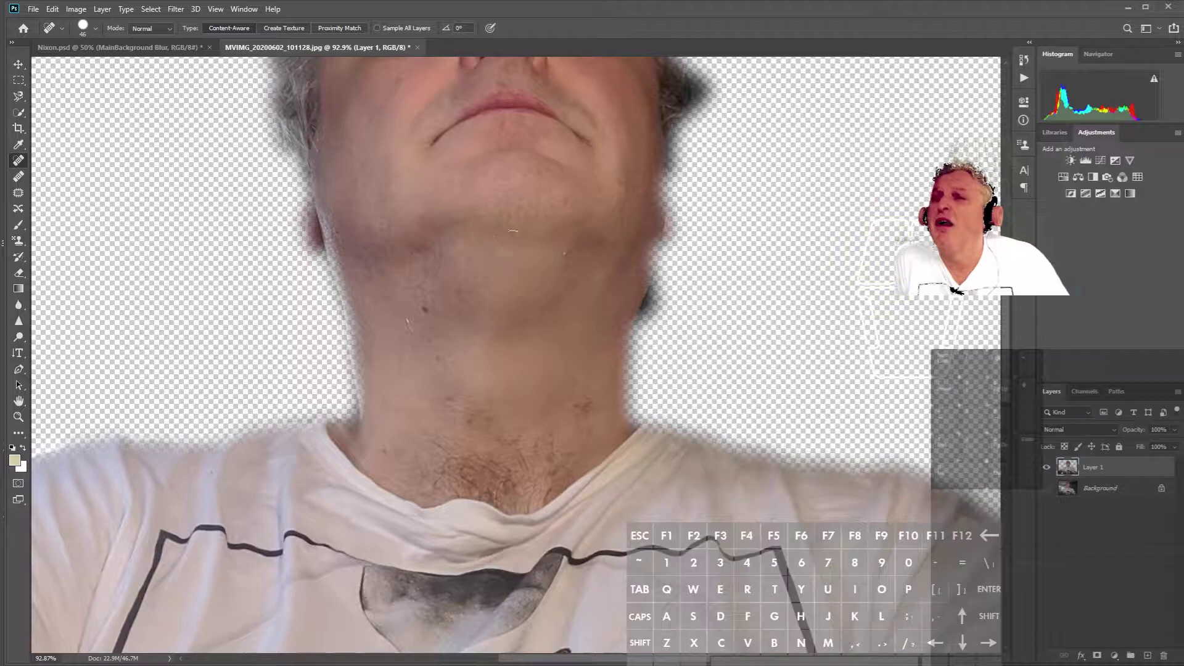
Heal the remaining small blemishes below the jaw and the light mark on the side of the neck
left_click(573, 253)
left_click(440, 252)
left_click(357, 299)
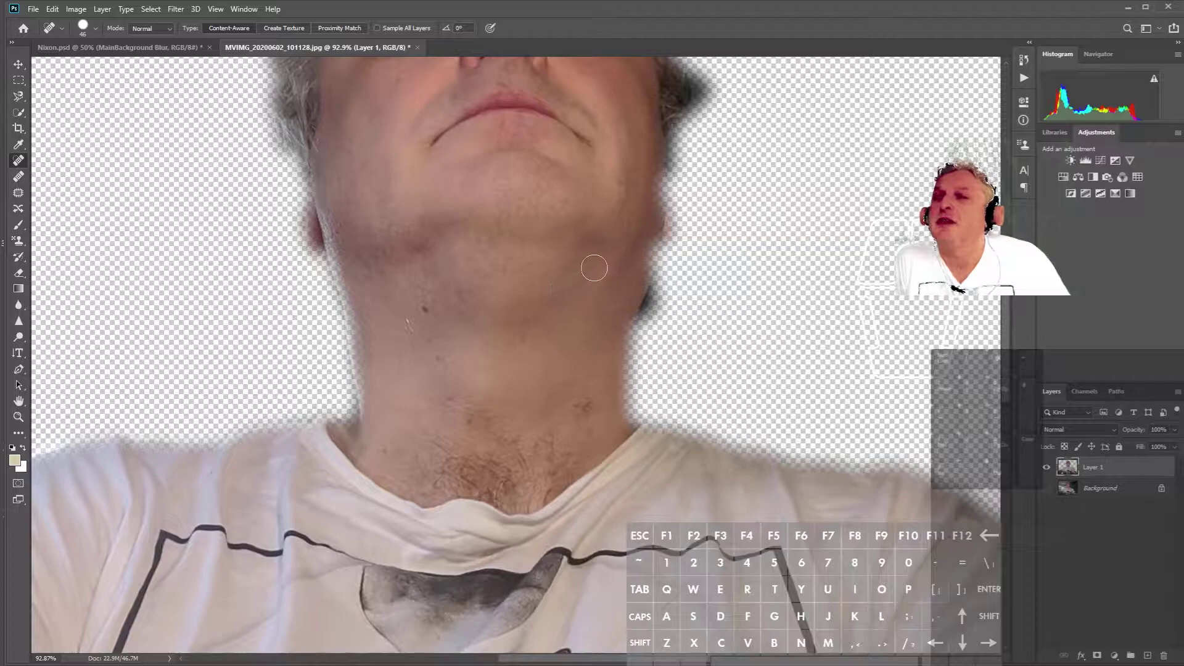
left_click(407, 315)
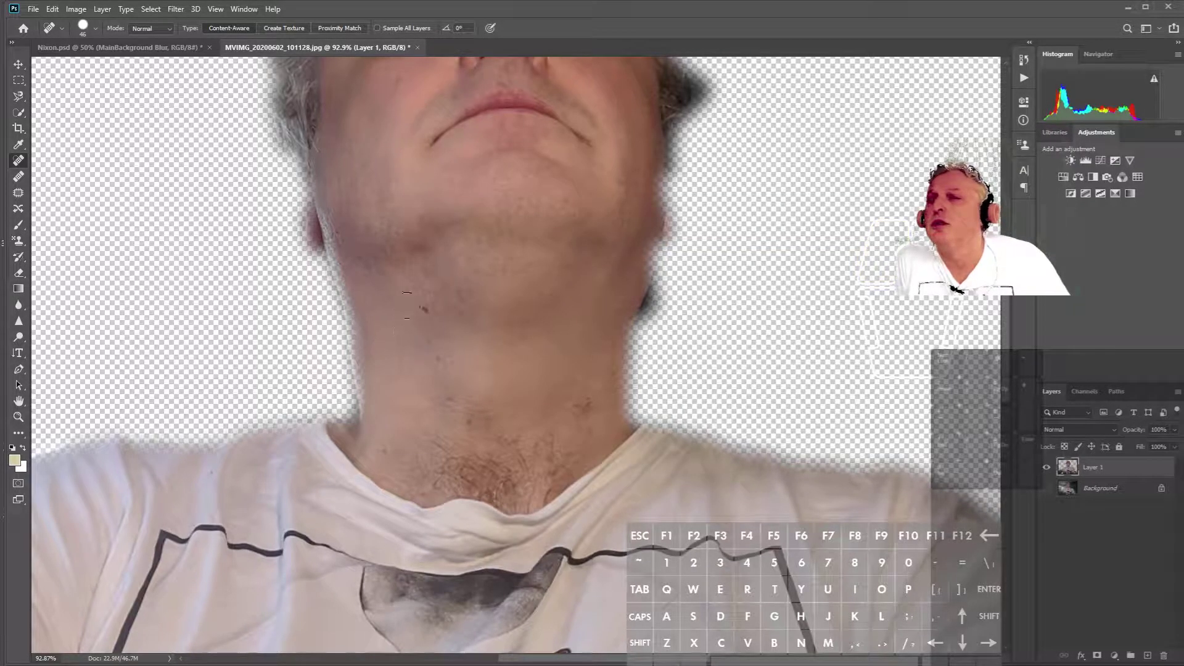
Select the whole cutout layer, copy it, and paste it into the Nixon.psd document
scroll(535, 251, "down", 5)
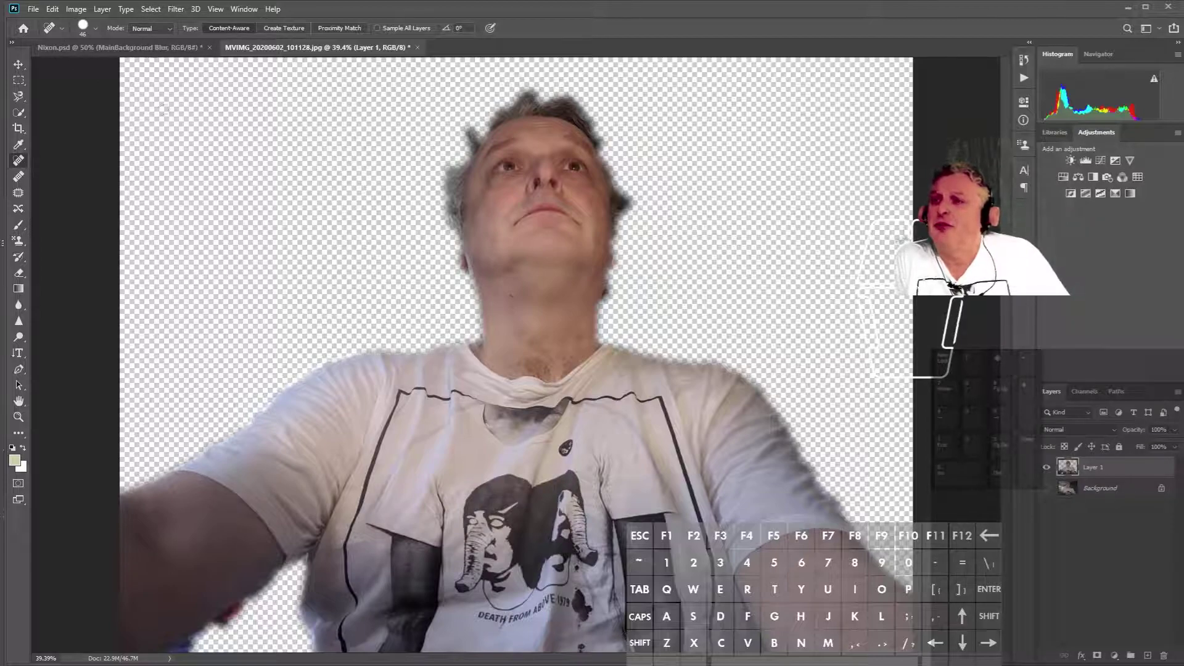
left_click(155, 13)
left_click(157, 20)
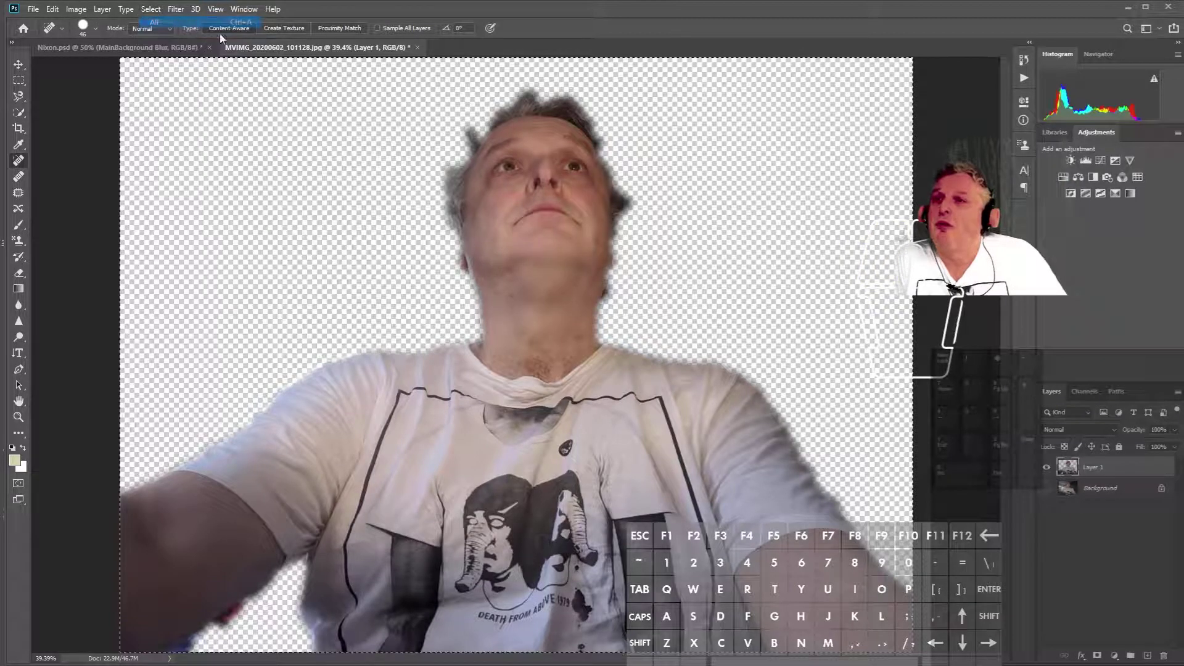
left_click(79, 10)
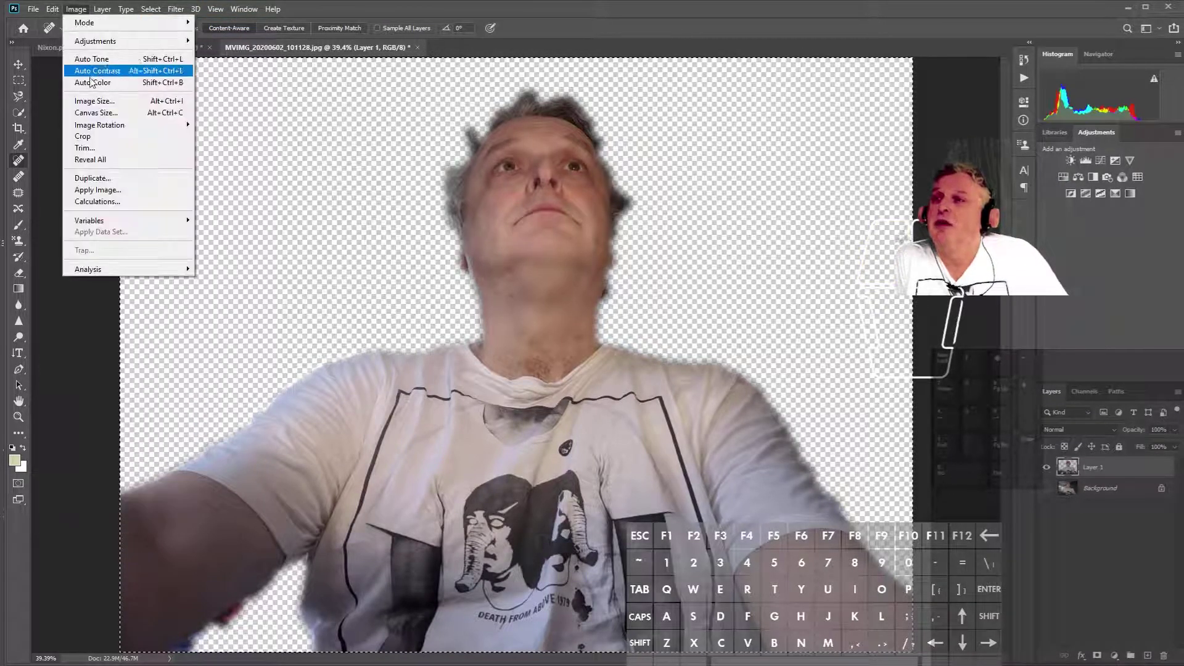
mouse_move(54, 11)
left_click(90, 97)
key("ctrl+Tab")
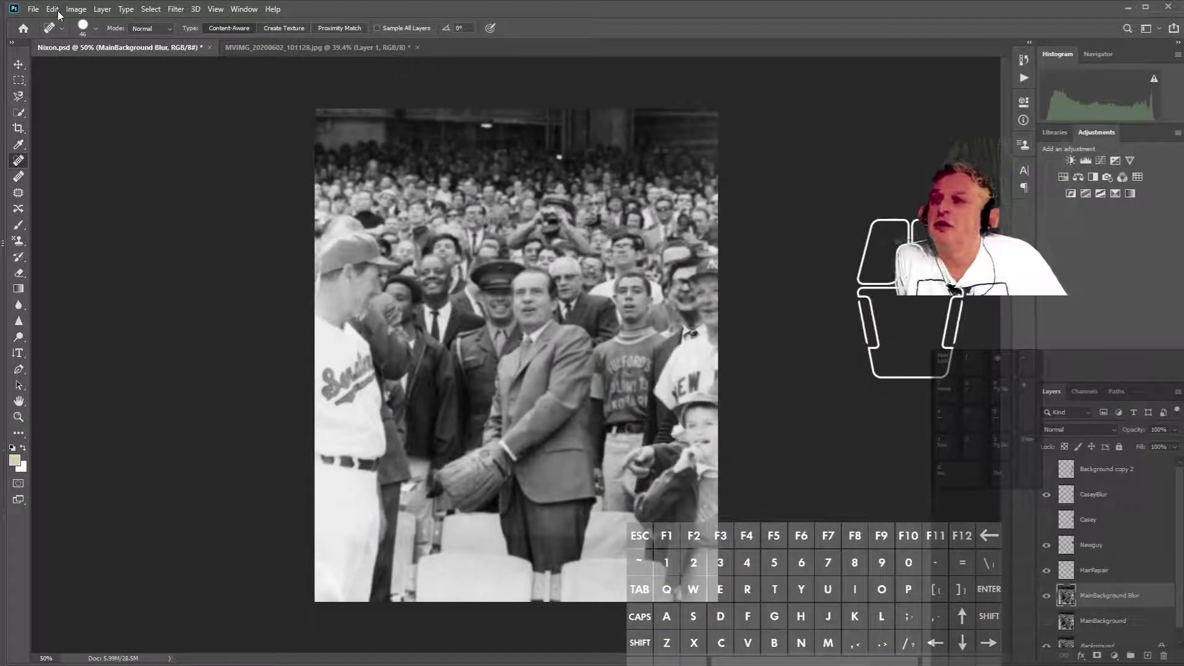
left_click(56, 11)
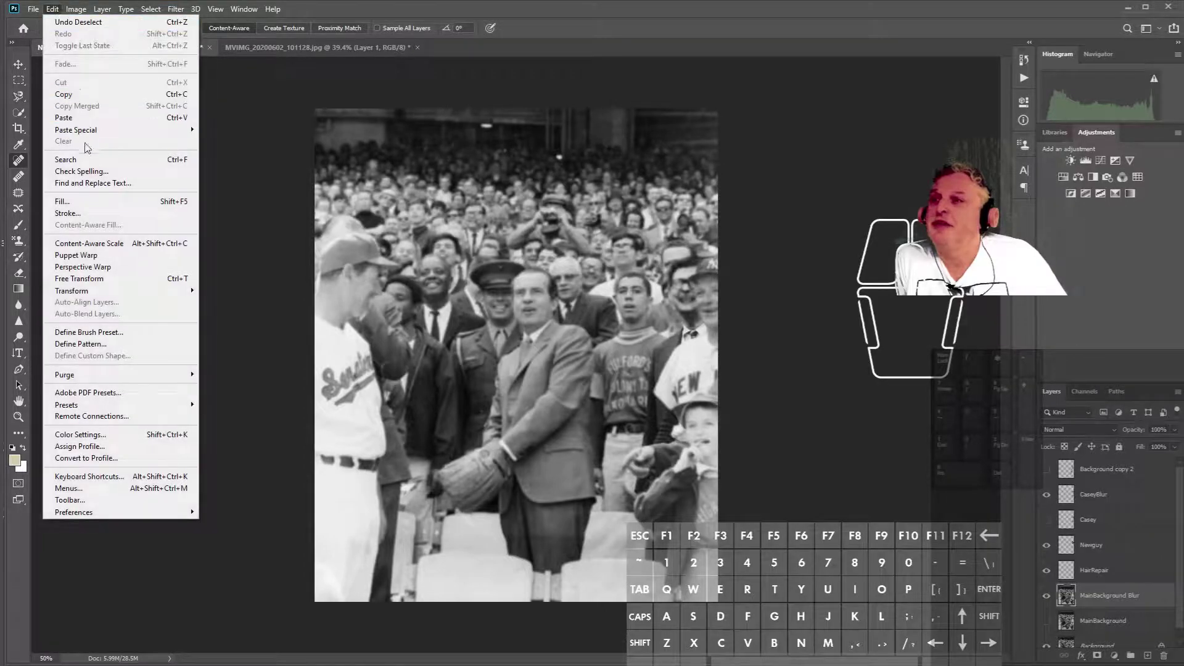
left_click(93, 117)
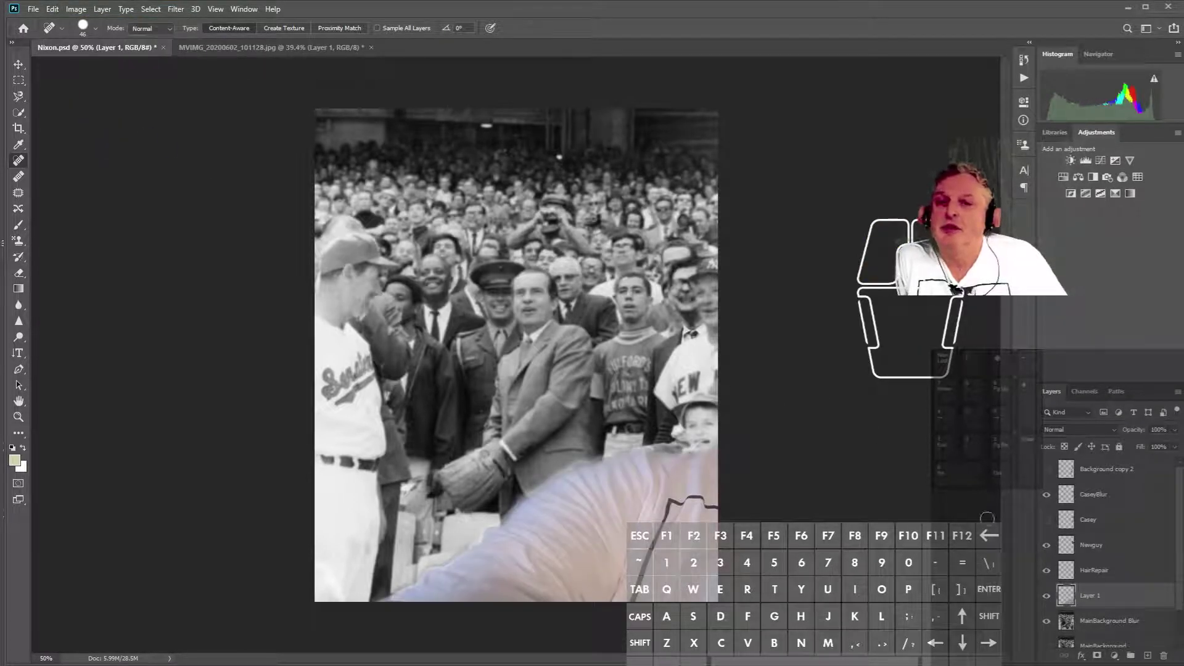
Move the pasted cutout layer to the top of the layer stack and centre the man's torso over the crowd photo
left_click_drag(1109, 599, 1088, 468)
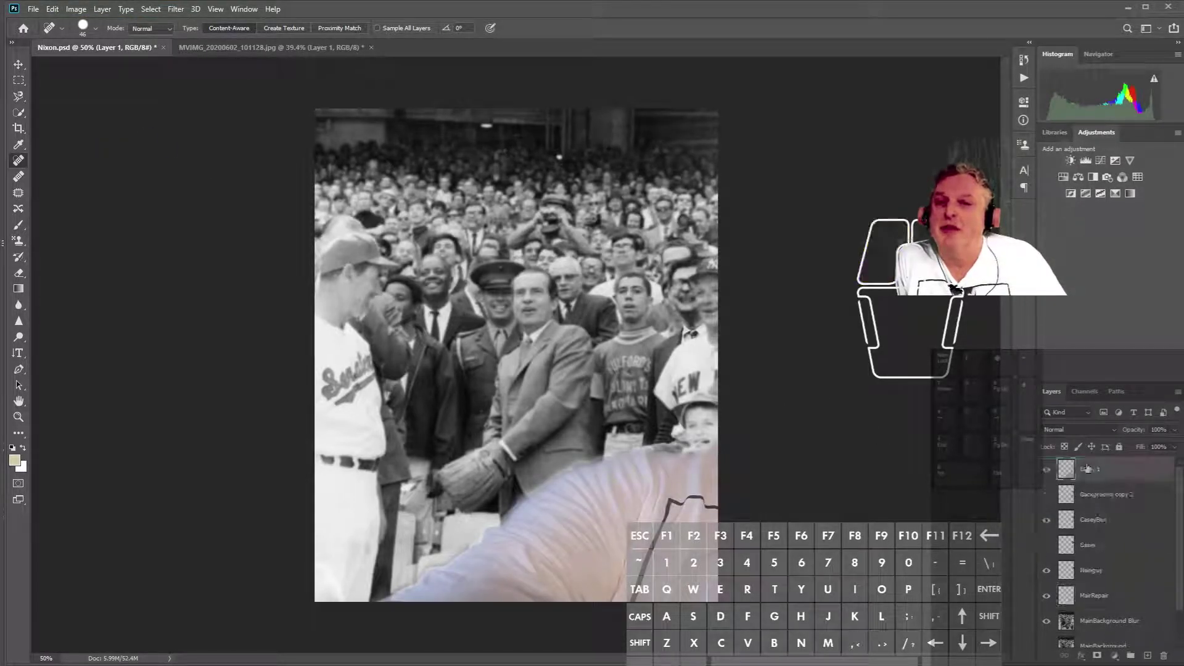
left_click(19, 63)
left_click_drag(668, 485, 361, 377)
scroll(493, 338, "down", 2)
scroll(494, 338, "down", 1)
left_click_drag(501, 388, 502, 370)
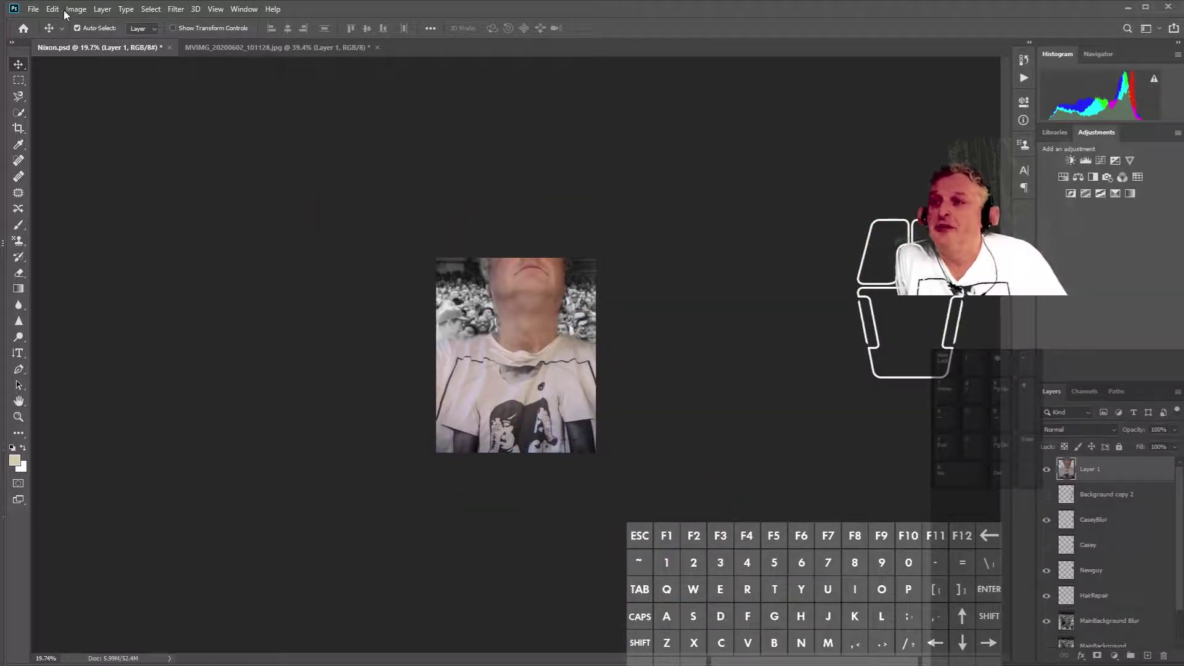
Free-transform the cutout man to 33.33% and move him over the player at the photo's left edge
left_click(66, 10)
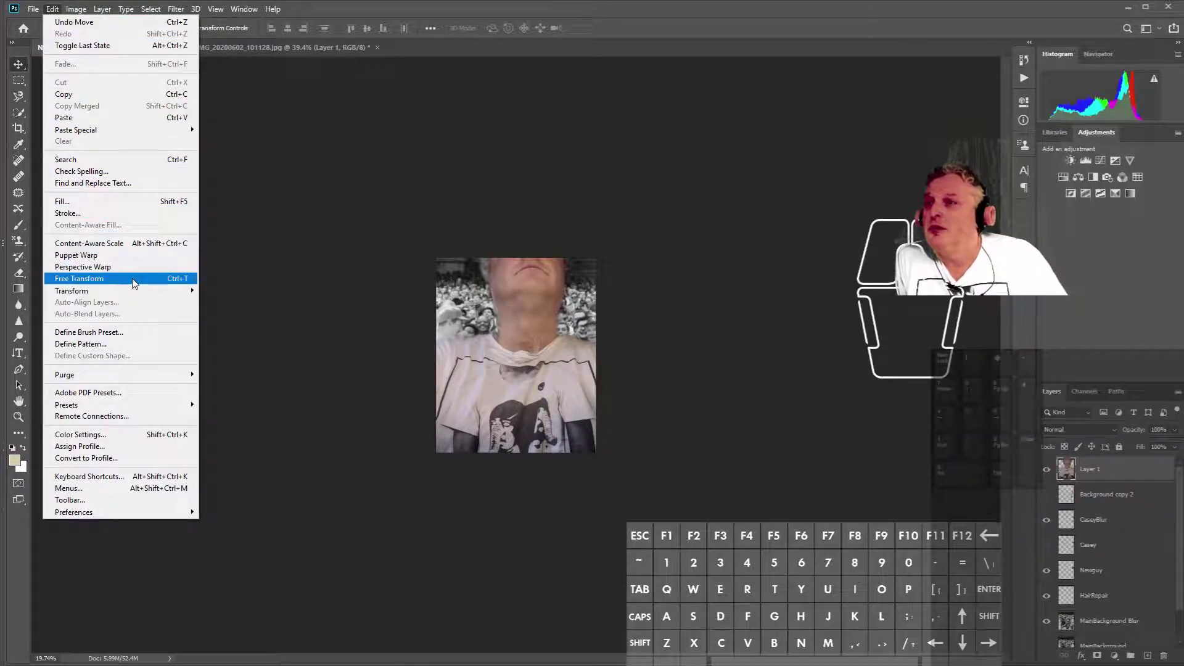
left_click(135, 283)
left_click_drag(317, 205, 543, 370)
left_click_drag(641, 417, 566, 361)
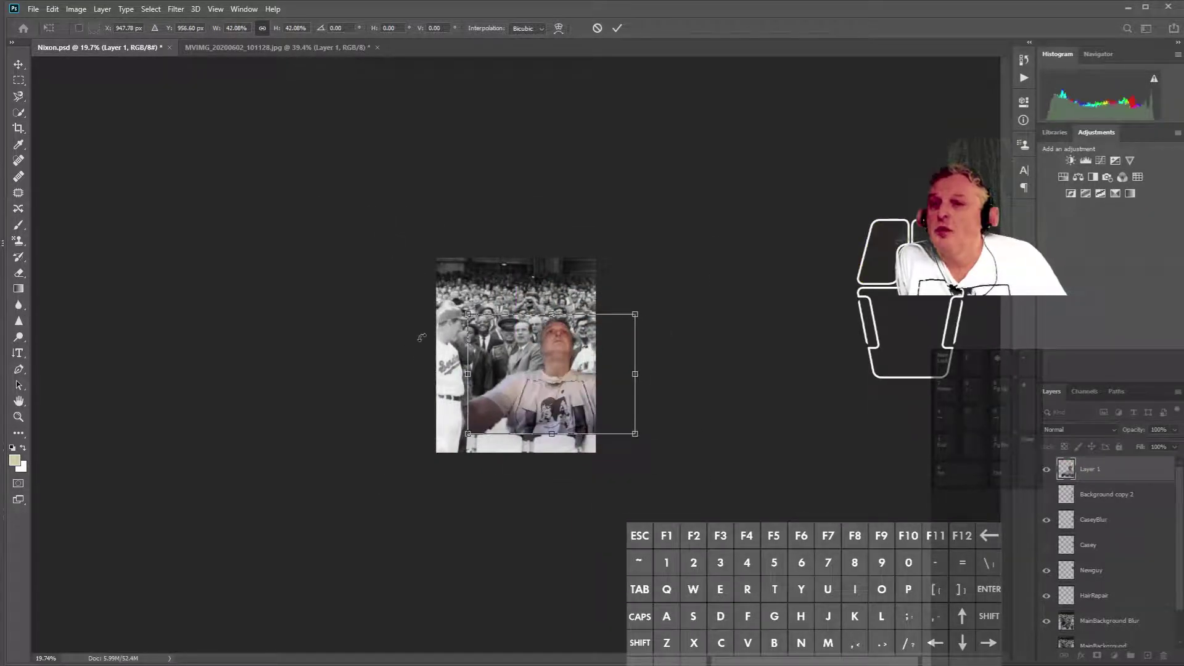
left_click_drag(467, 314, 497, 352)
left_click_drag(566, 402, 447, 360)
Scale the cutout down to 17.30% and place him between the suited man and the man in the lettered shirt
scroll(516, 355, "up", 4)
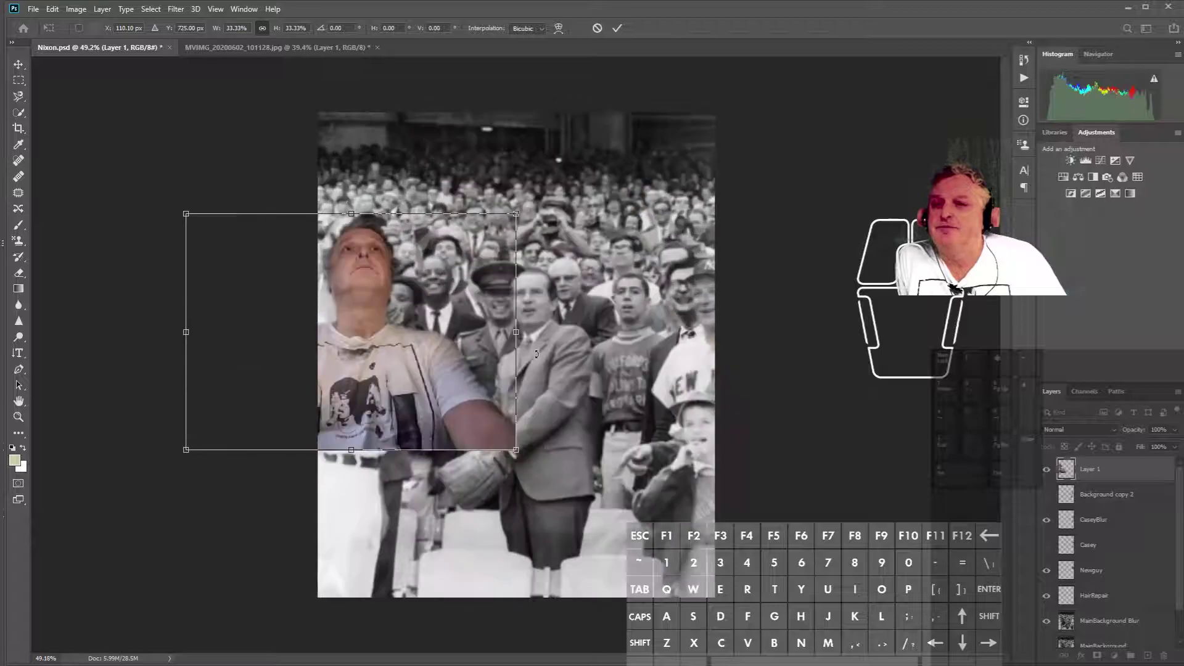
left_click_drag(358, 388, 558, 536)
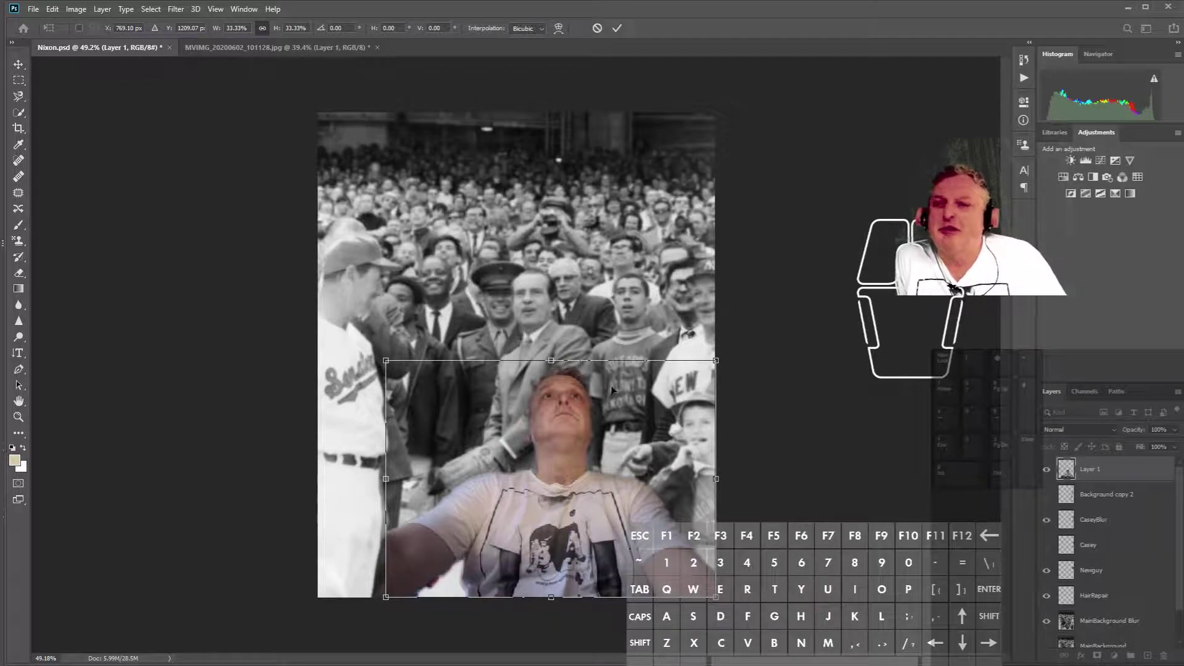
left_click_drag(599, 499, 572, 493)
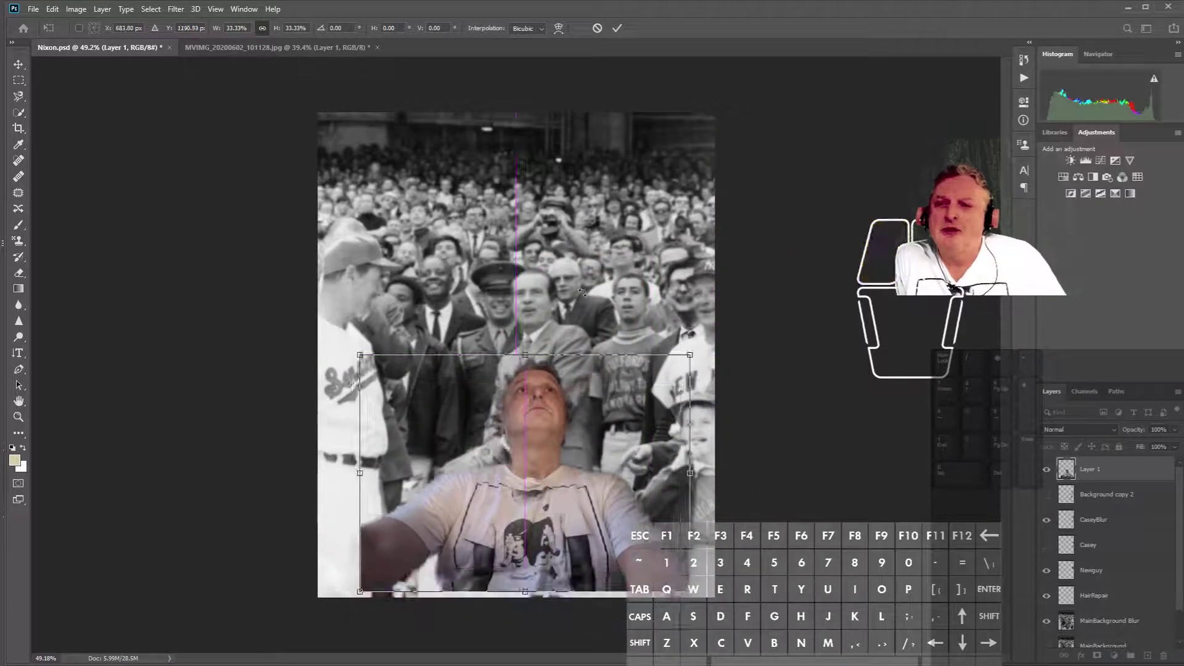
left_click_drag(355, 350, 491, 444)
left_click_drag(595, 523, 578, 334)
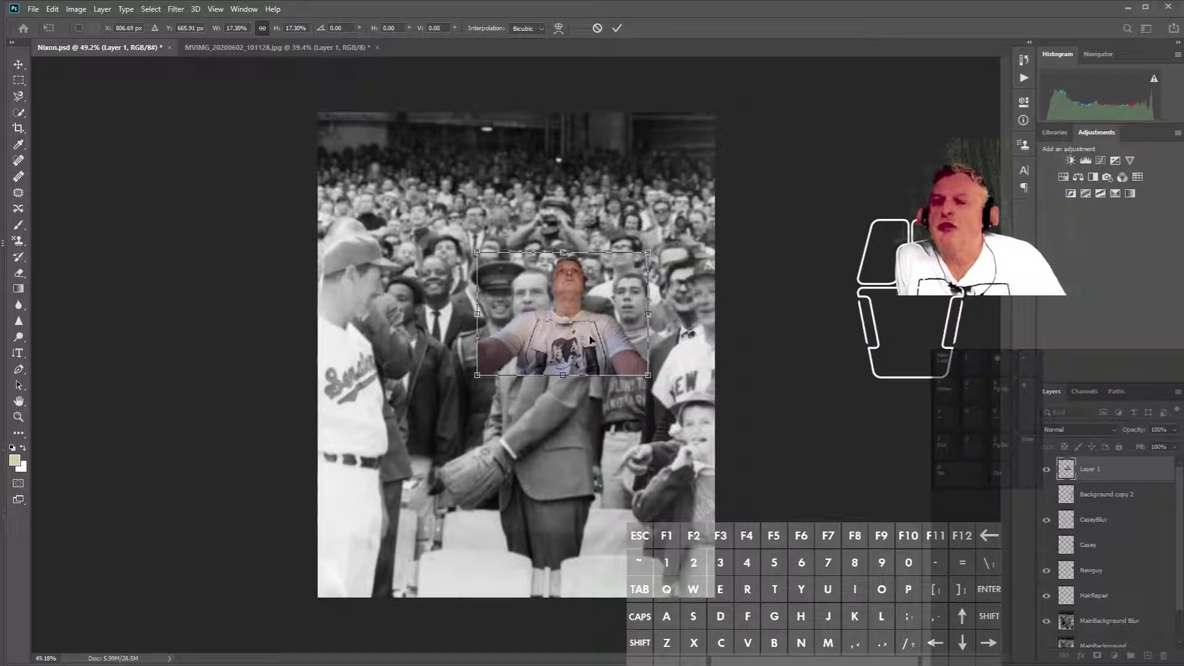
Rotate the cutout to -5.44°, shrink it to 16.08%, fine-tune its position between the two men, and commit the transform
left_click_drag(501, 234, 461, 237)
left_click_drag(565, 374, 564, 377)
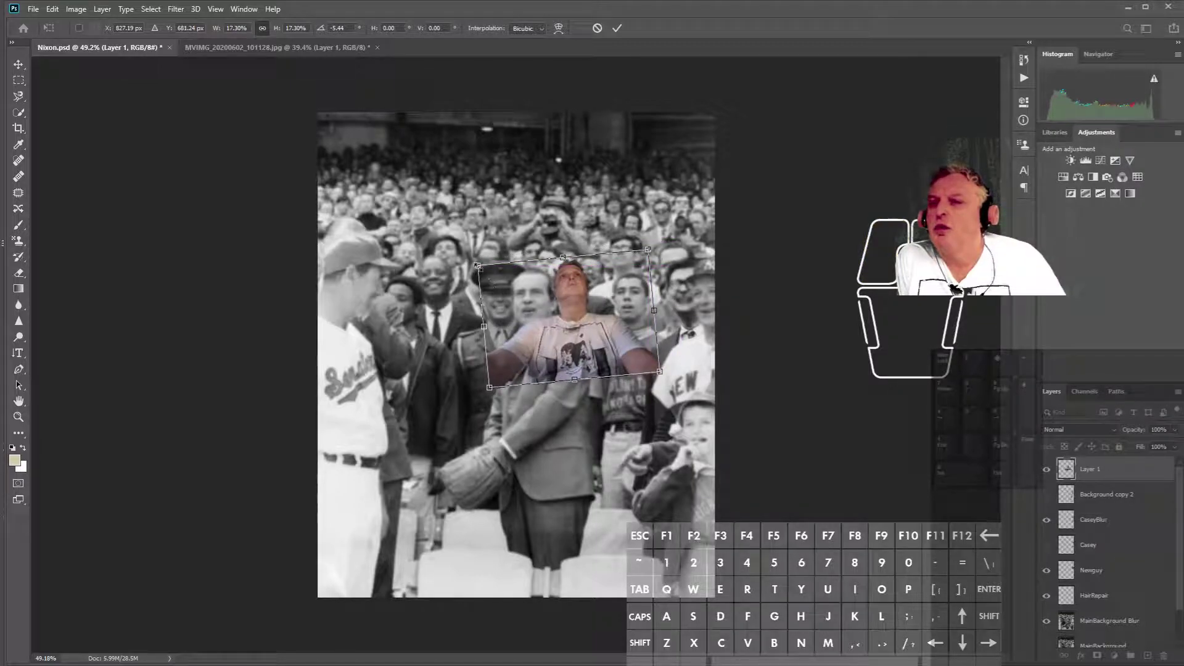
left_click_drag(478, 267, 490, 274)
left_click_drag(598, 364, 587, 347)
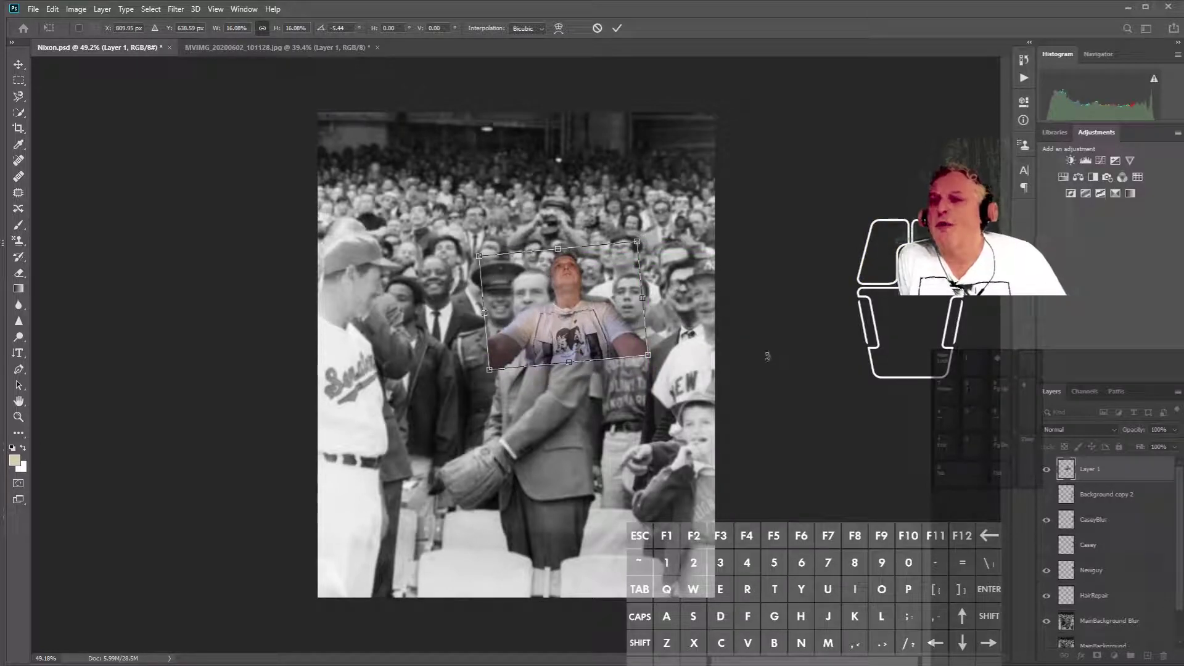
key("Return")
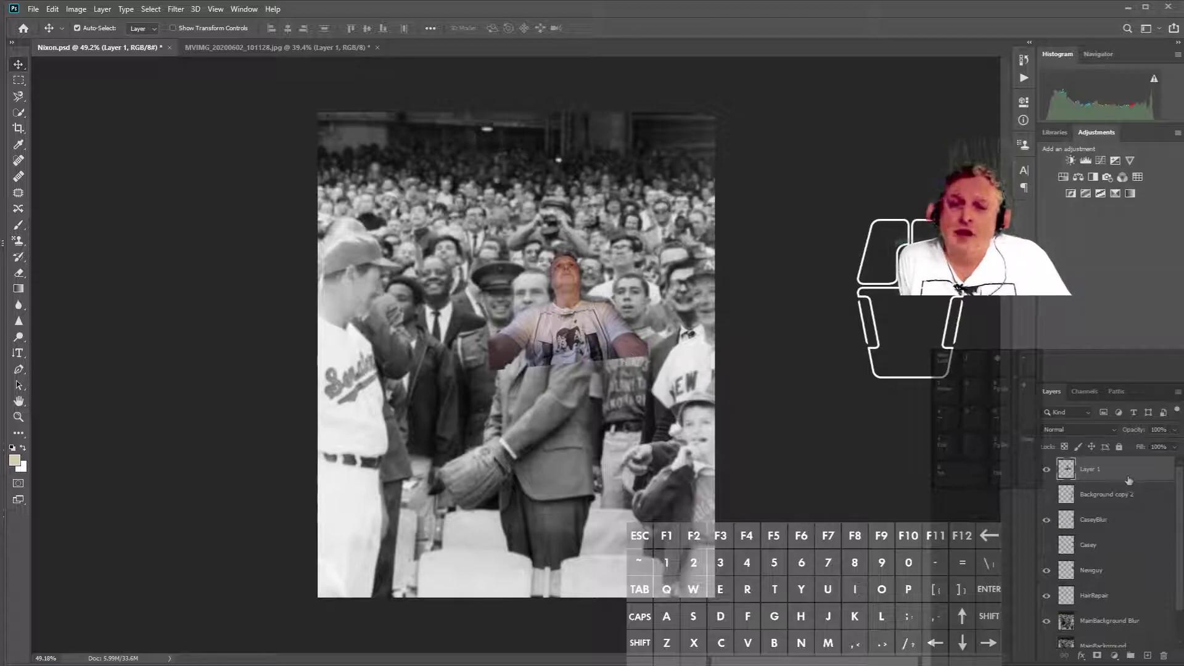
Rename the cutout layer to Me
double_click(1093, 471)
type("Me")
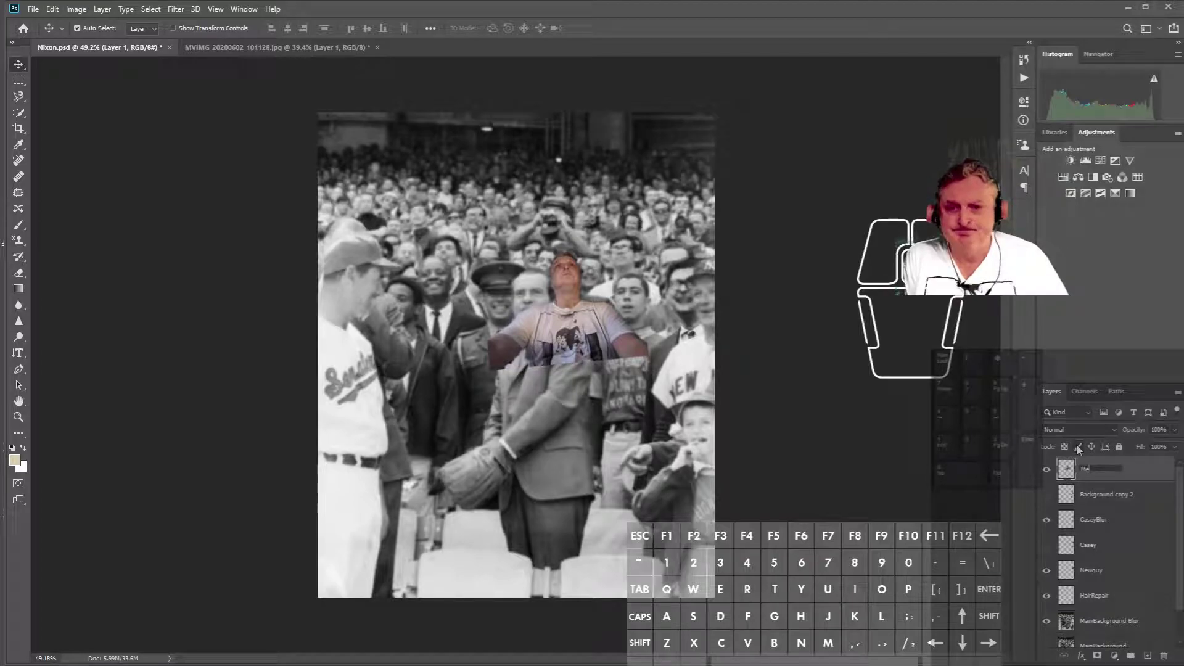
key("Return")
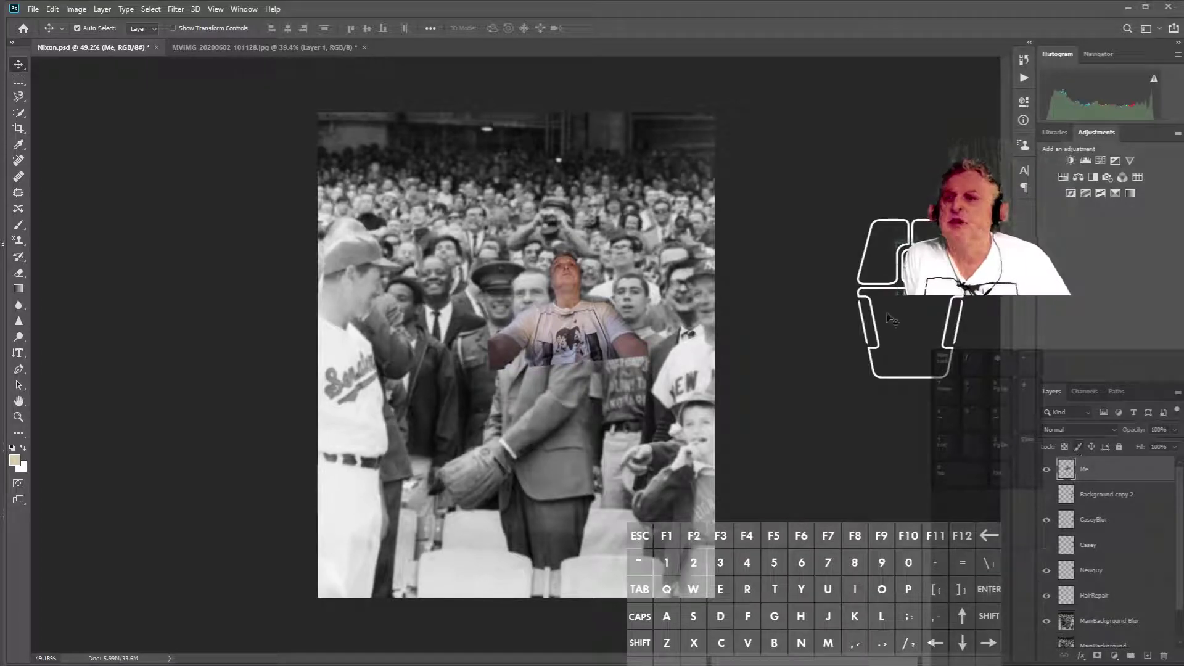
Start a Black & White adjustment on the Me layer and choose the Green Filter preset
left_click(75, 9)
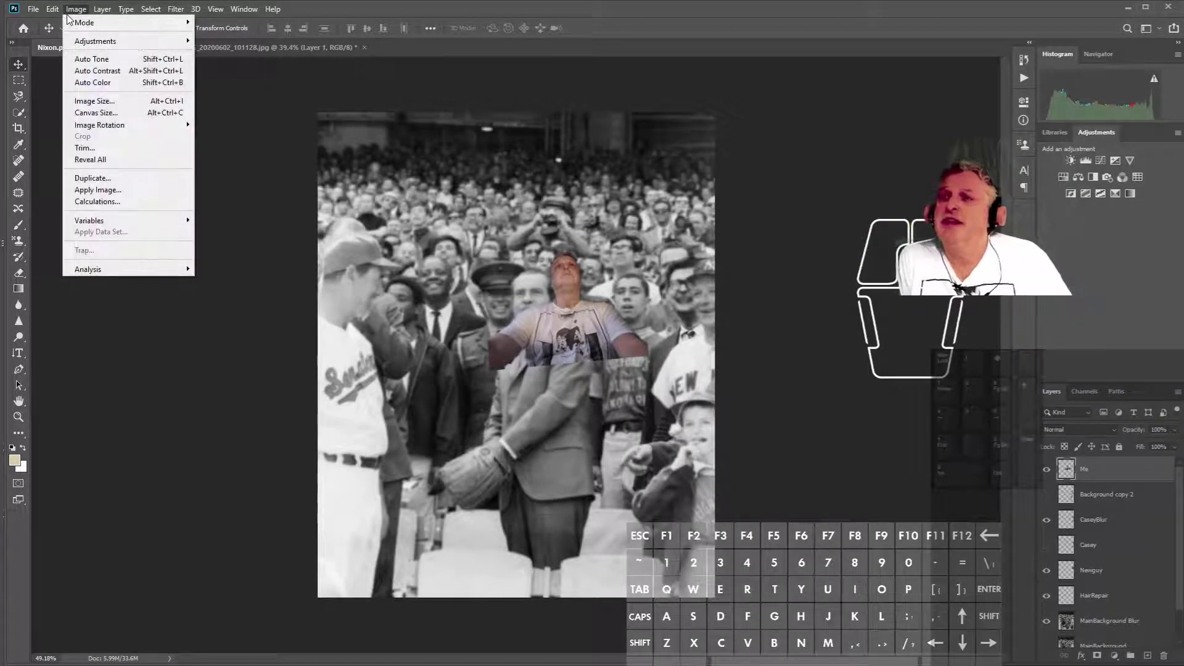
mouse_move(111, 43)
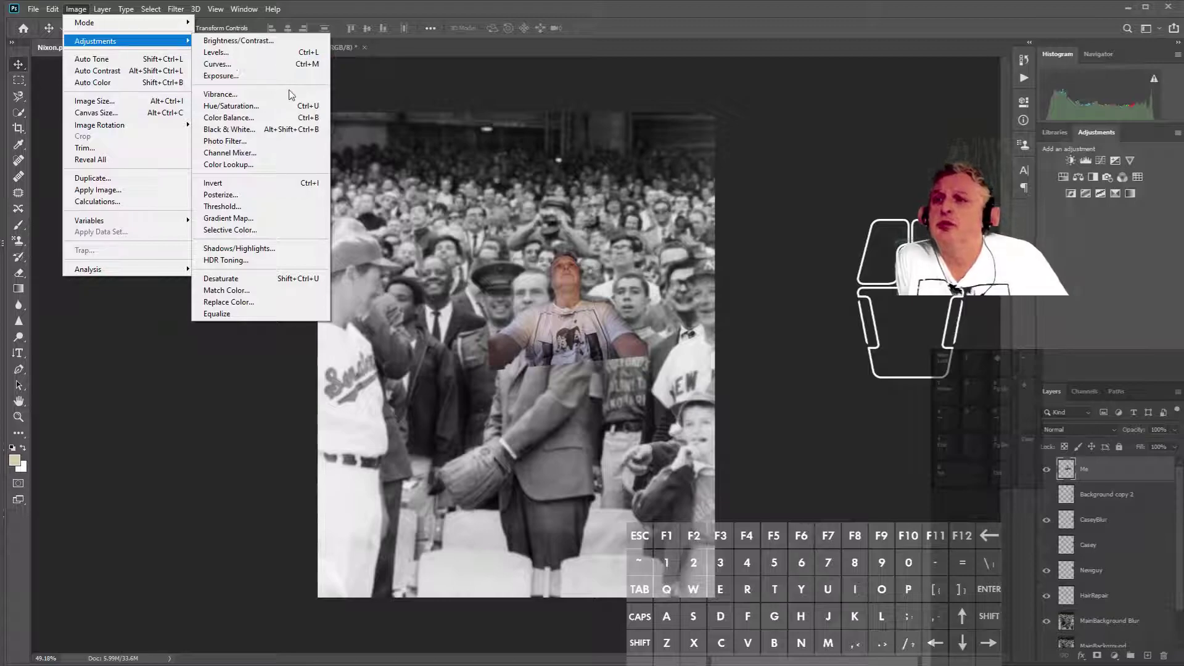
left_click(266, 129)
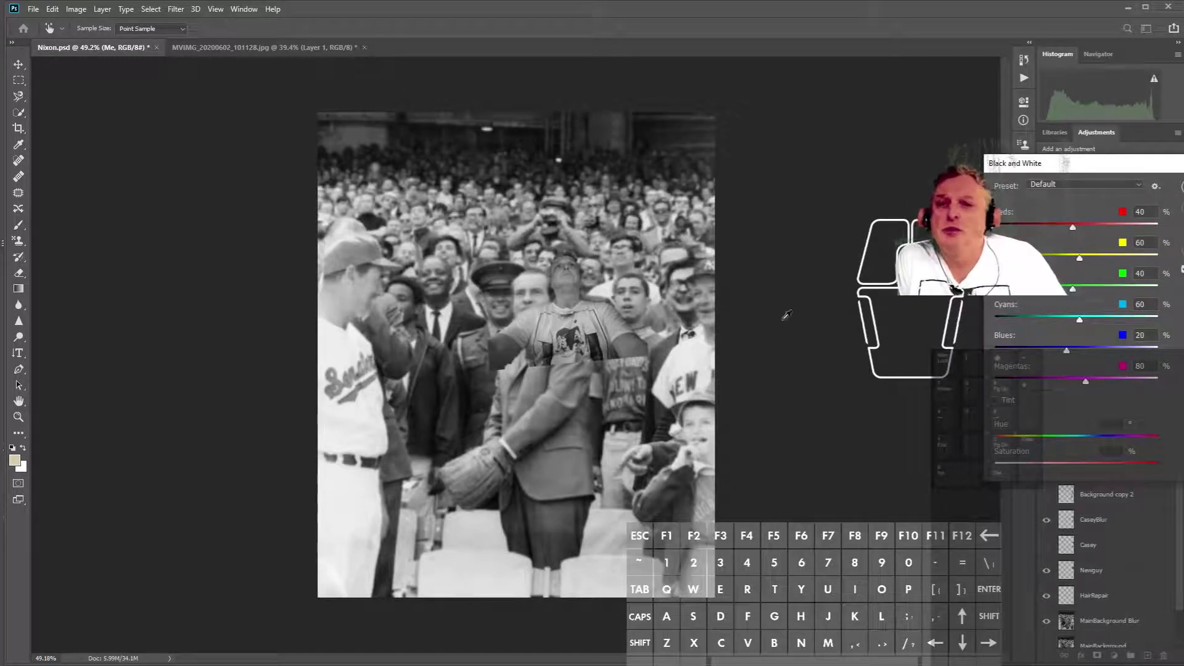
left_click(1133, 186)
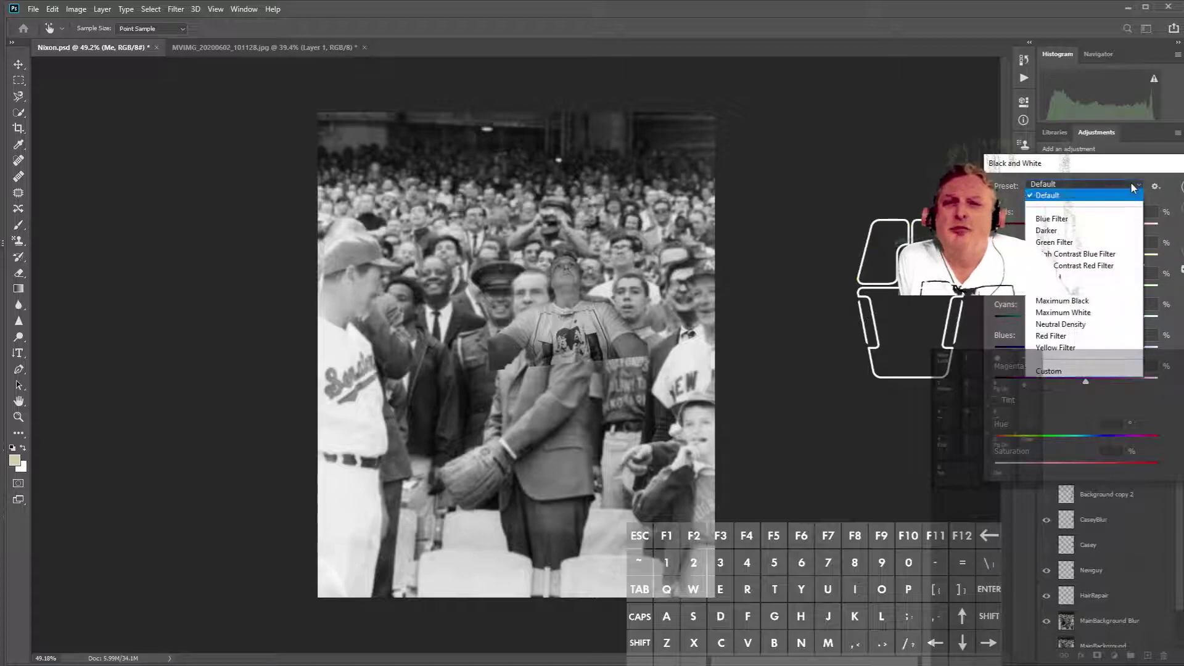
left_click(1132, 186)
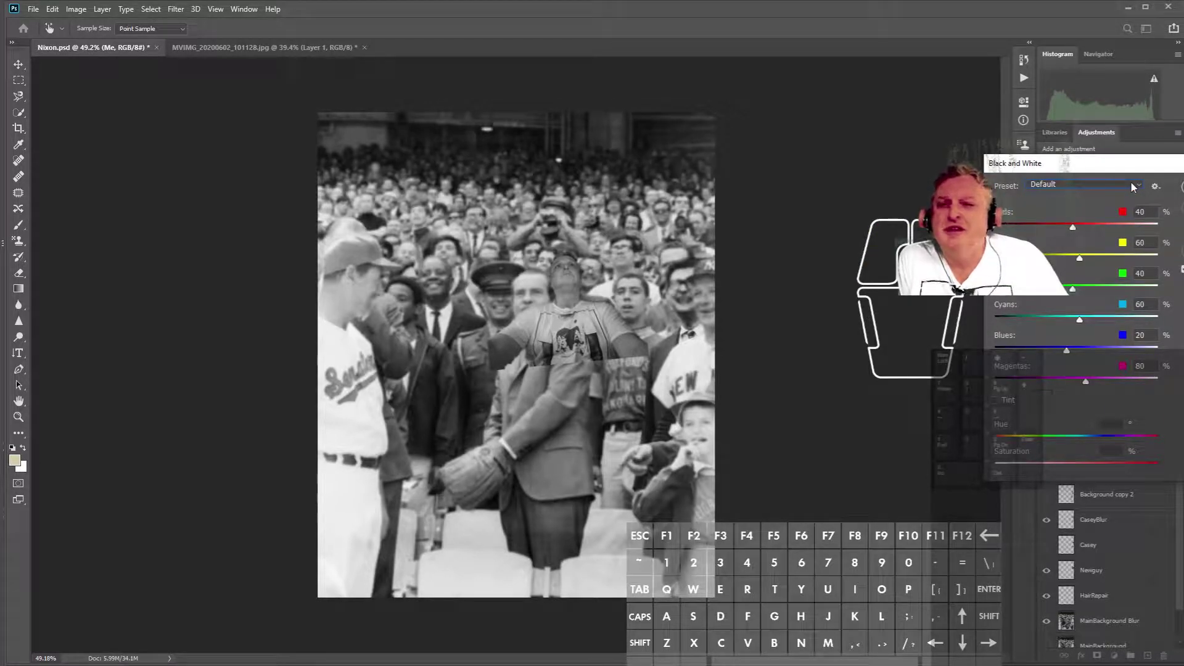
left_click(1133, 186)
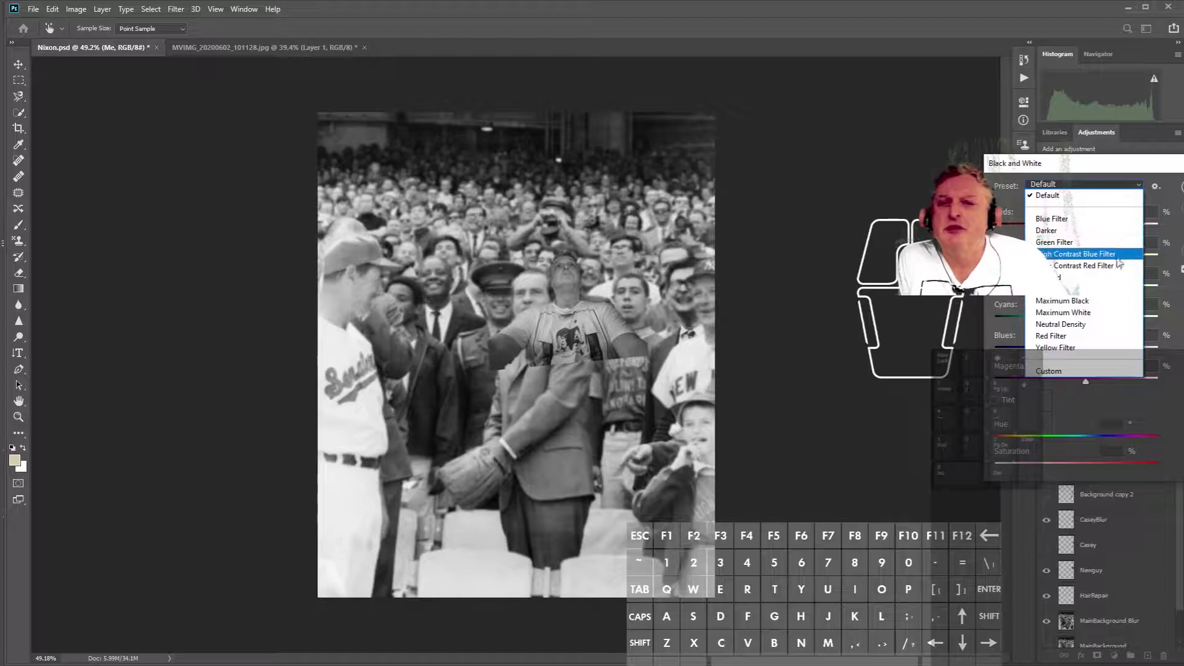
left_click(1104, 242)
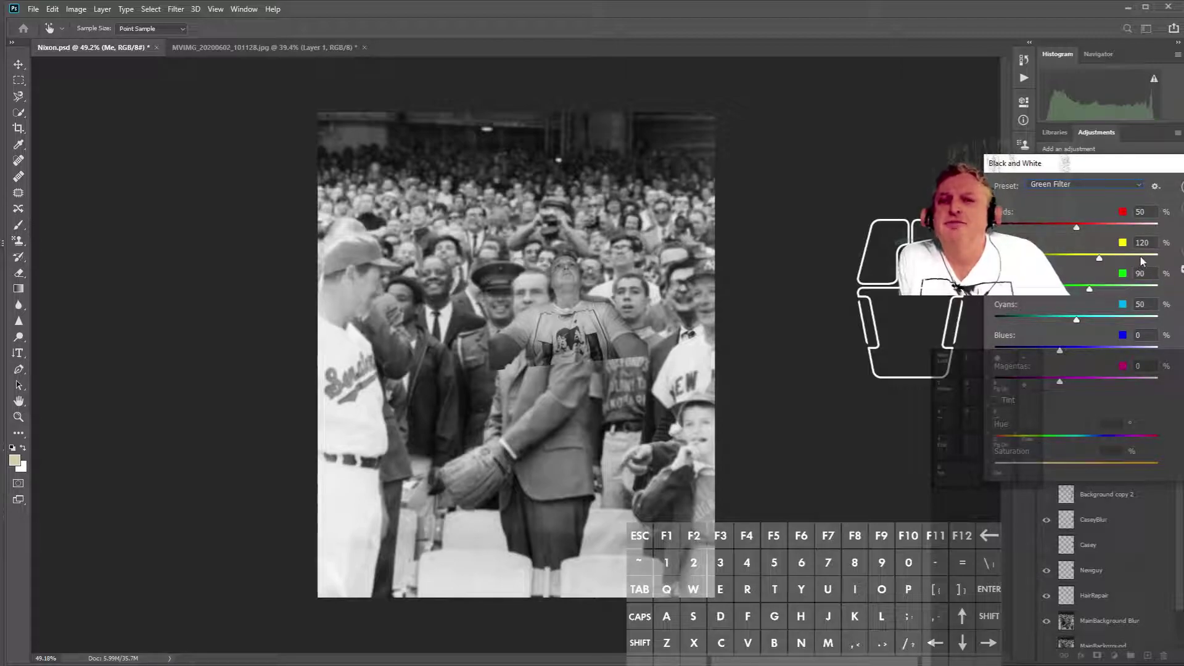
Try the automatic black-and-white mix, return to the Green Filter preset, and apply the conversion
left_click(1175, 288)
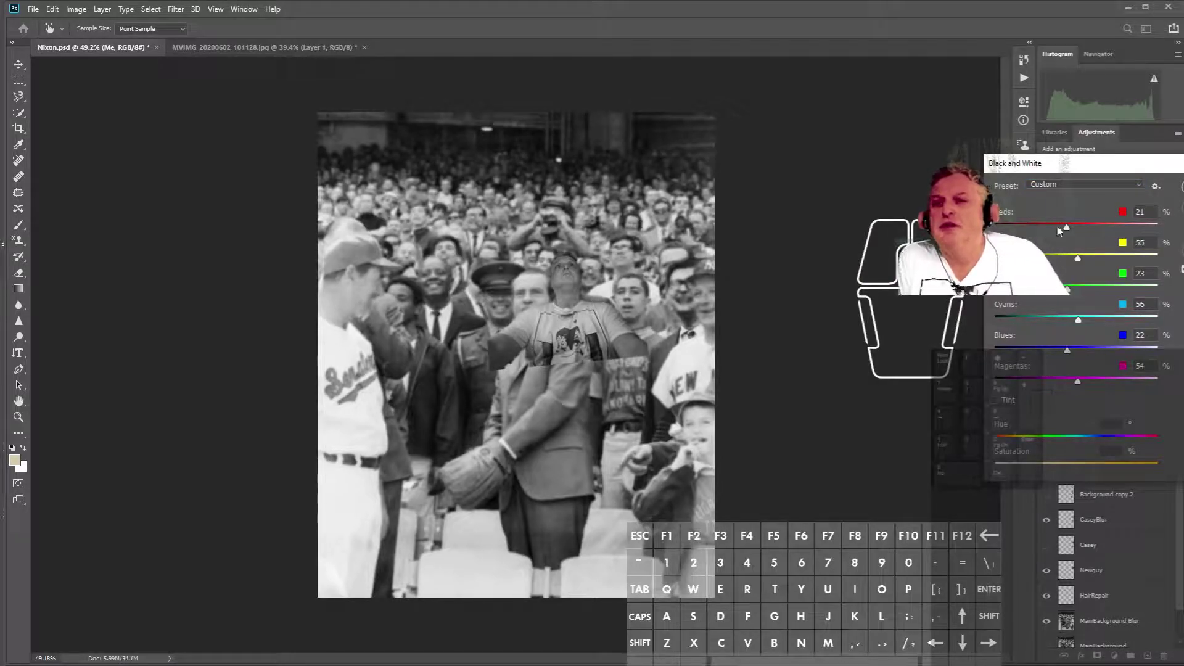
left_click(1058, 187)
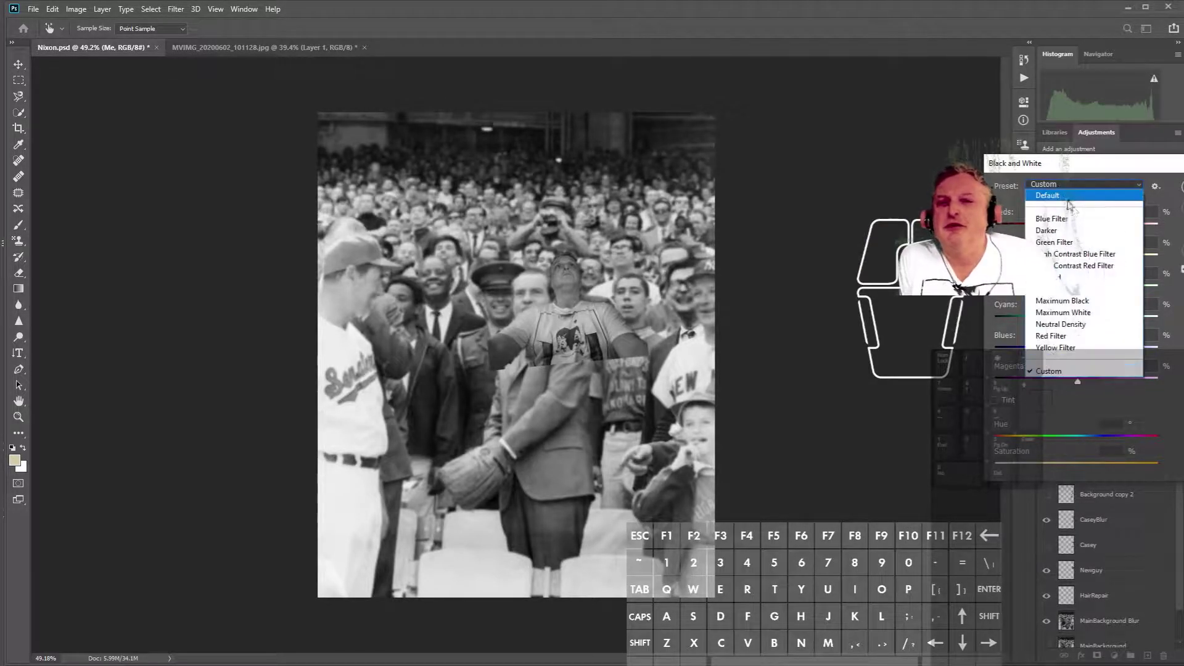
left_click(1049, 239)
left_click(19, 64)
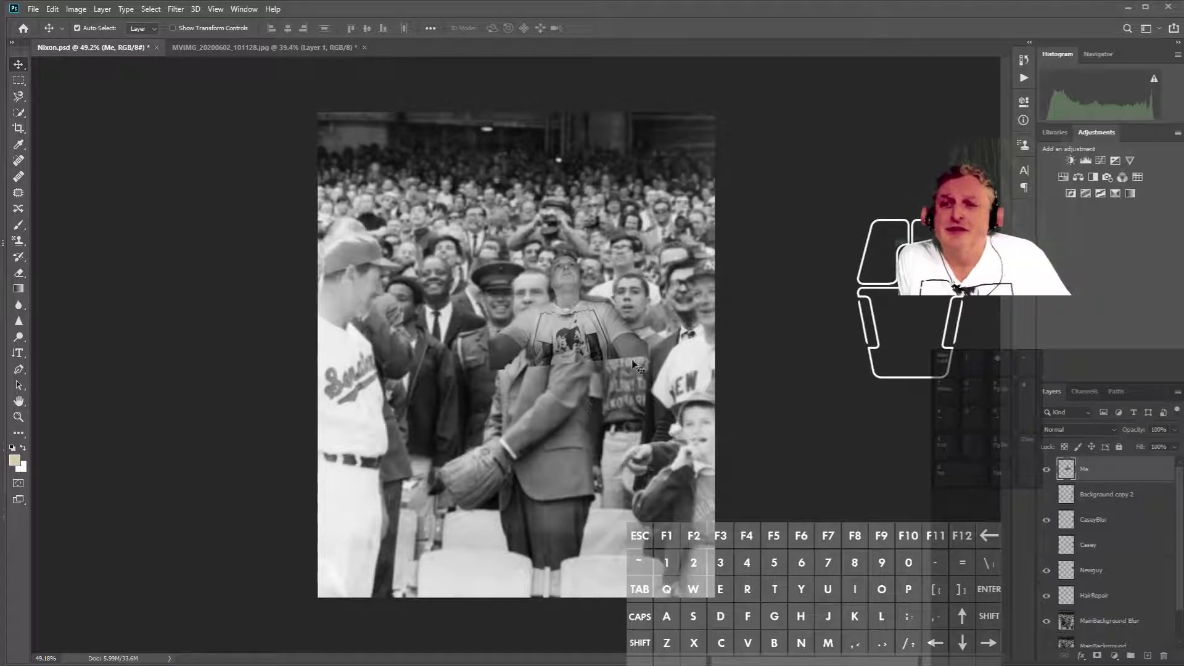
Hide the Me layer and make the MainBackground Blur layer active
left_click(1048, 470)
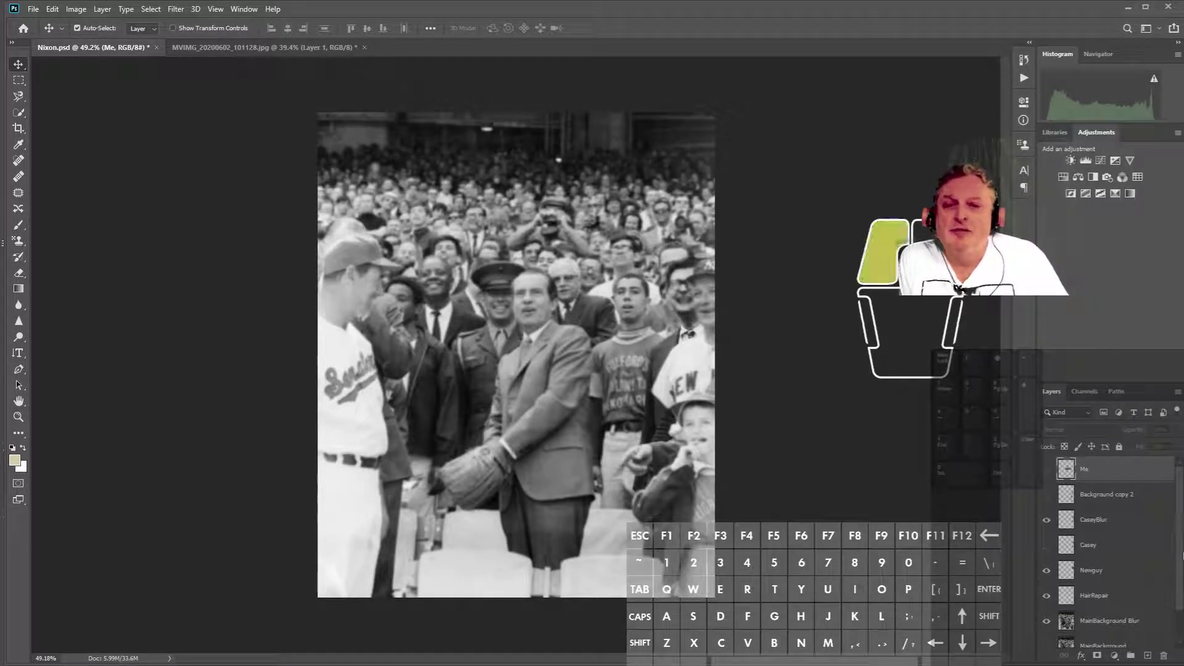
scroll(1180, 532, "down", 2)
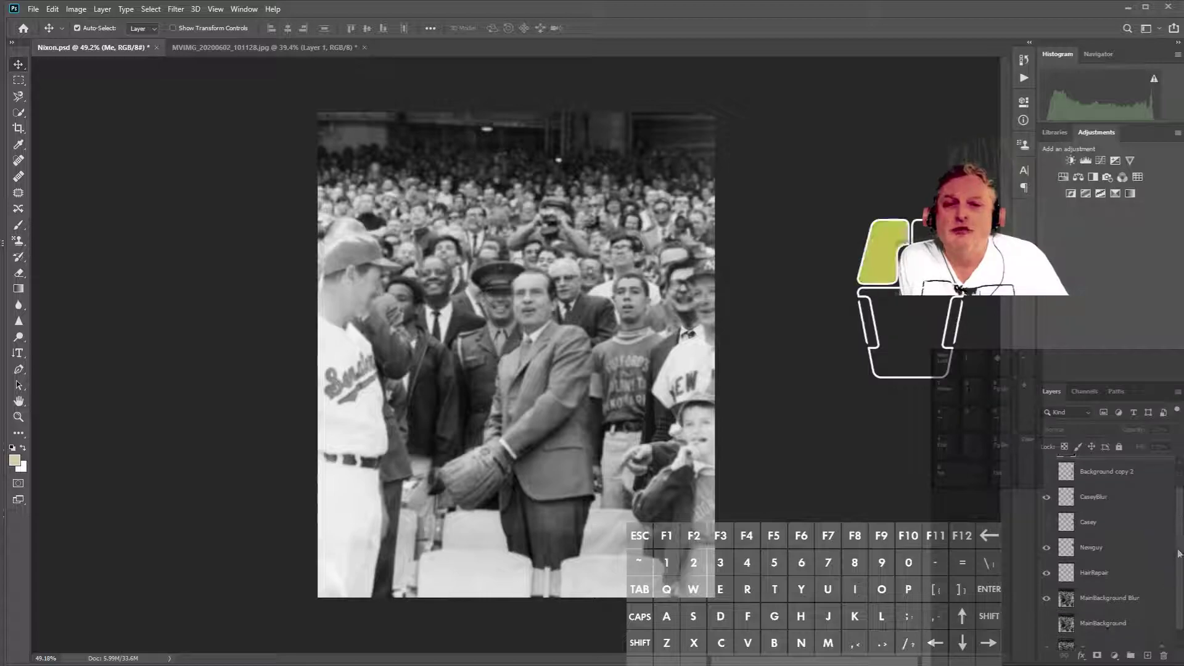
left_click(1098, 587)
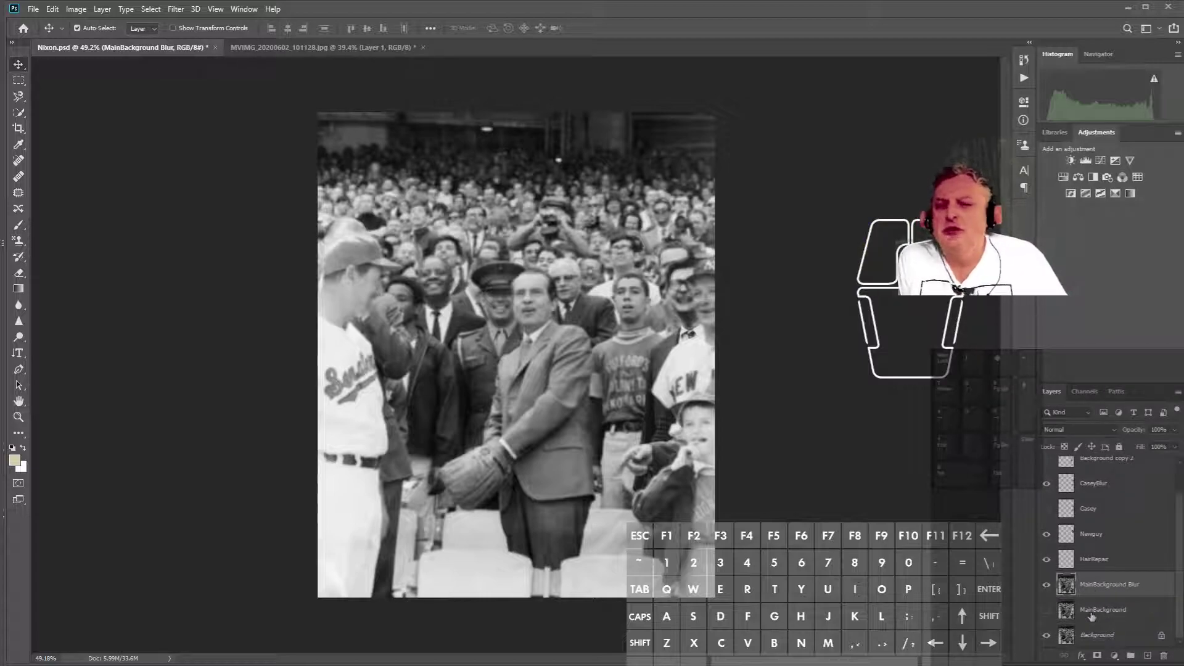
Use Quick Selection to select the suited man and the lettered shirt of the man beside him
scroll(540, 440, "up", 3)
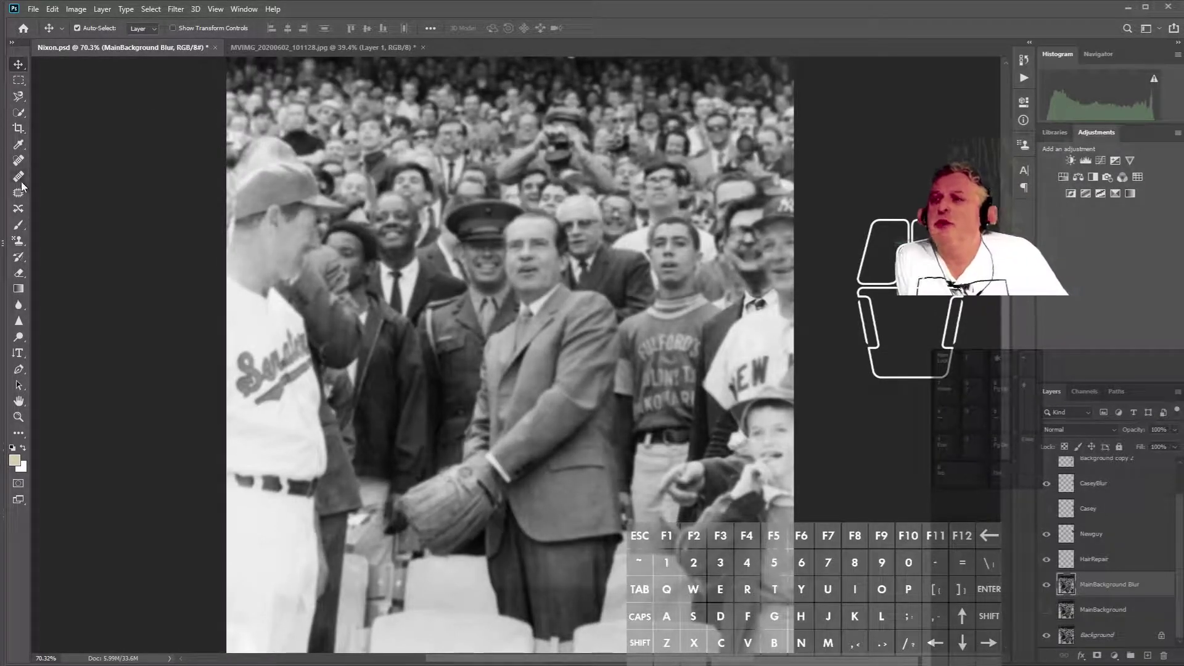
left_click(19, 113)
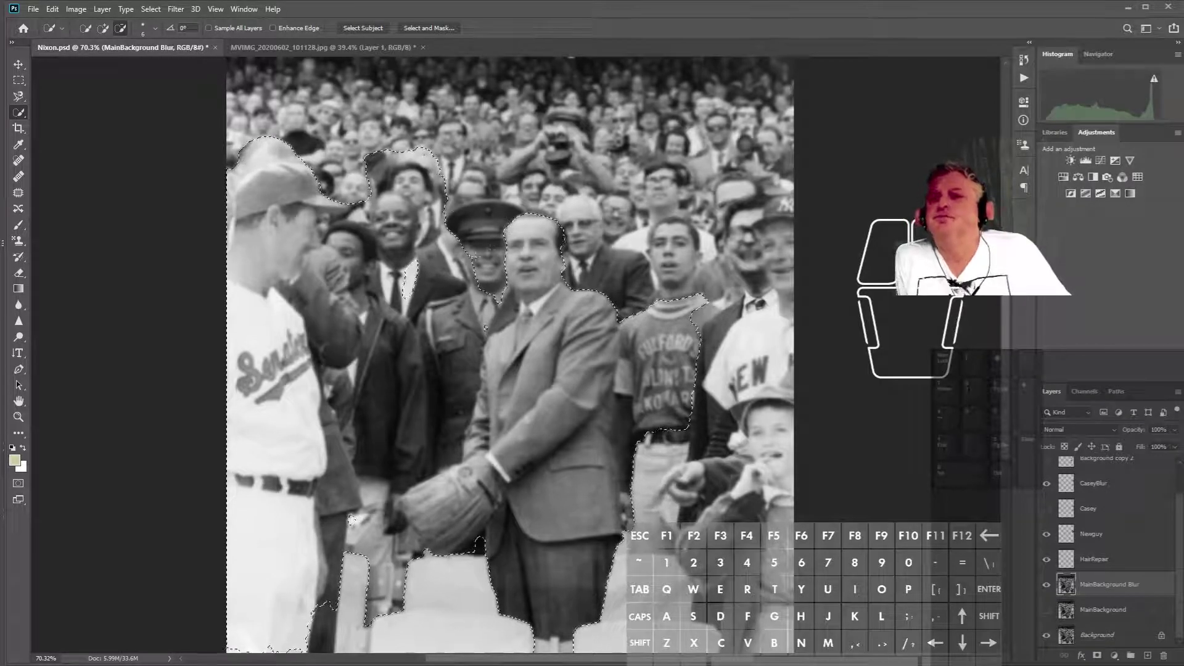
Subtract the figures left of the suited man and everything below the two men's chests from the selection with rectangular marquees
scroll(545, 441, "down", 2)
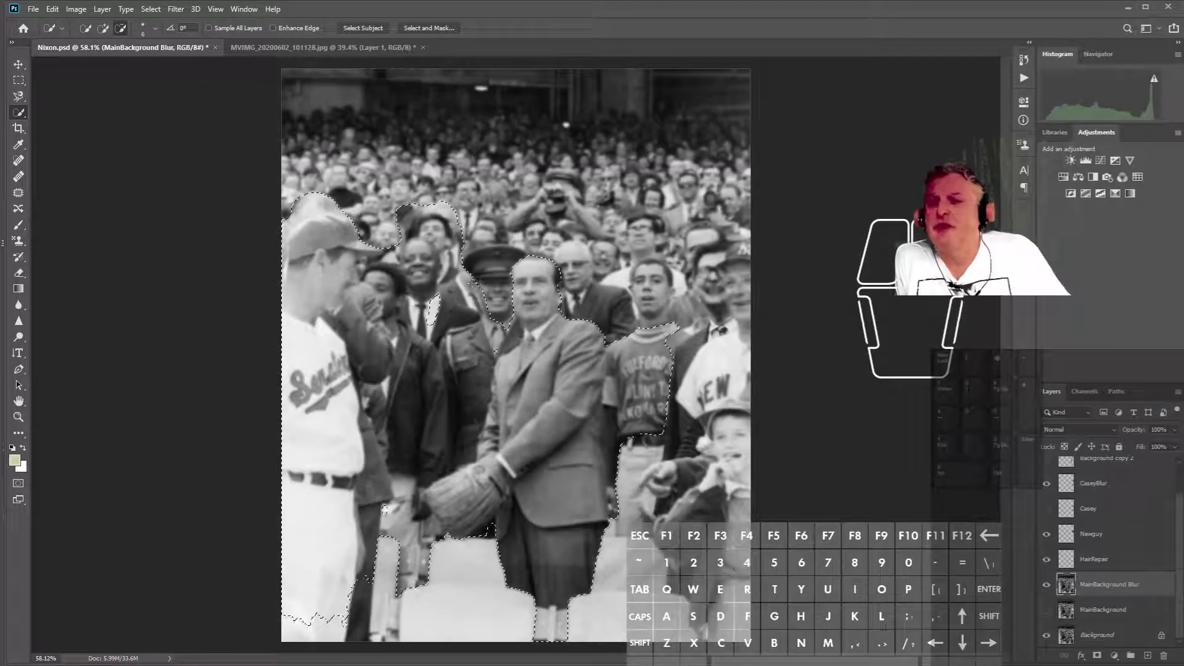
scroll(523, 353, "down", 1)
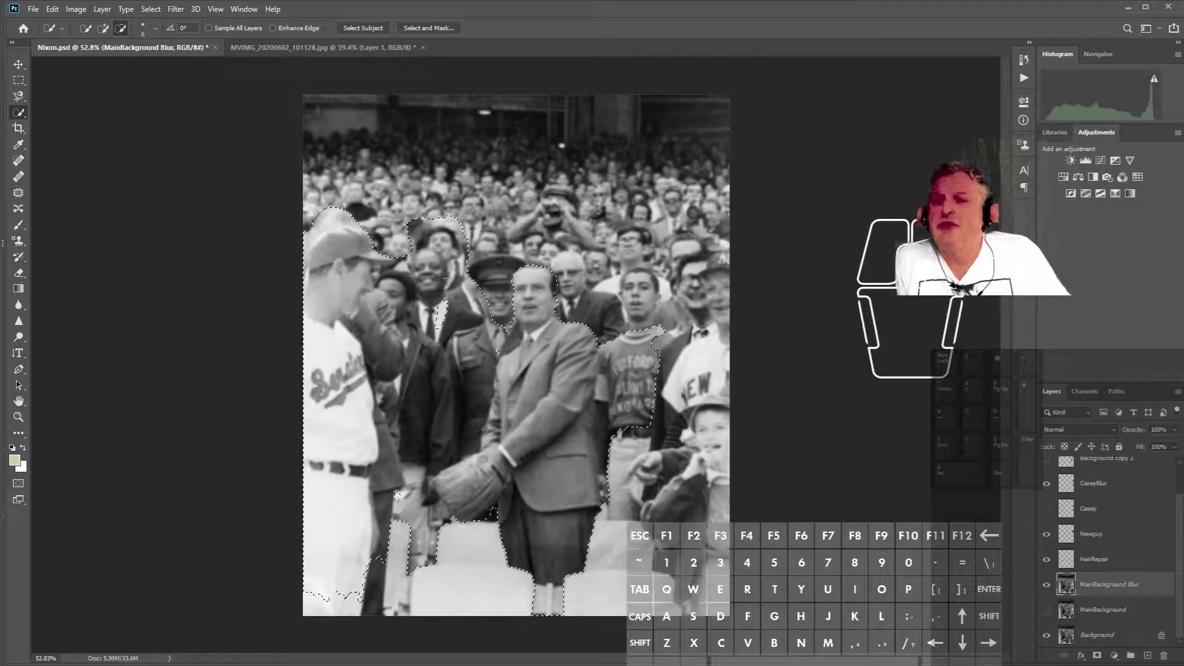
left_click(18, 80)
left_click(113, 28)
left_click_drag(285, 183, 502, 606)
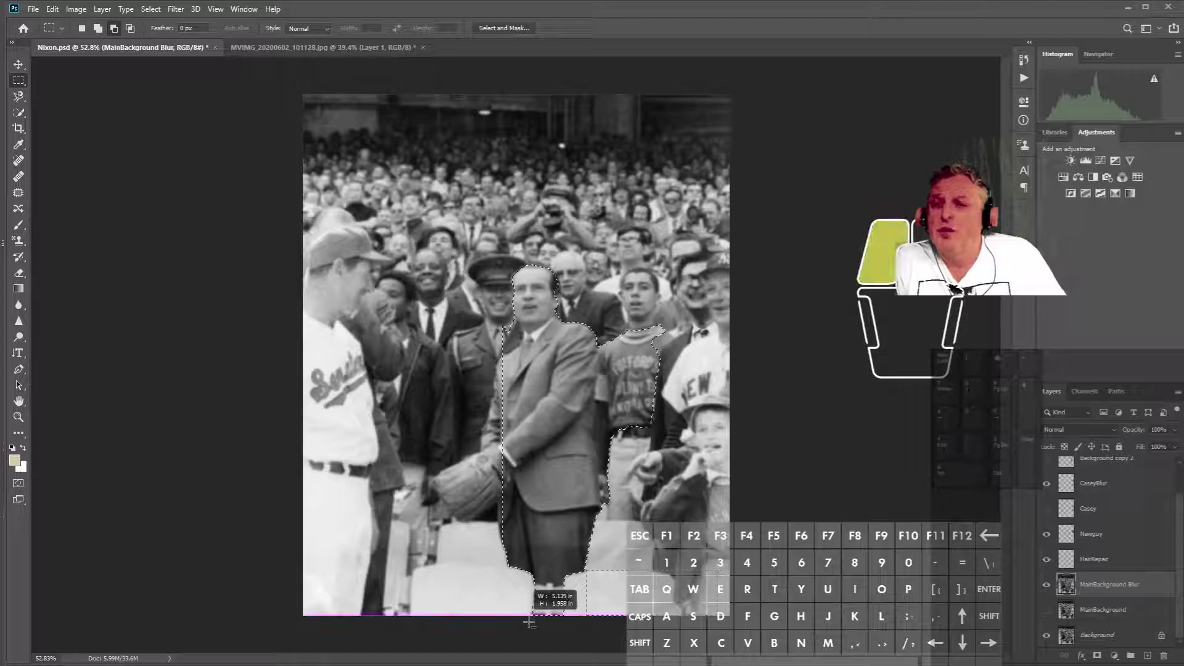
left_click_drag(484, 620, 435, 495)
left_click_drag(423, 412, 423, 412)
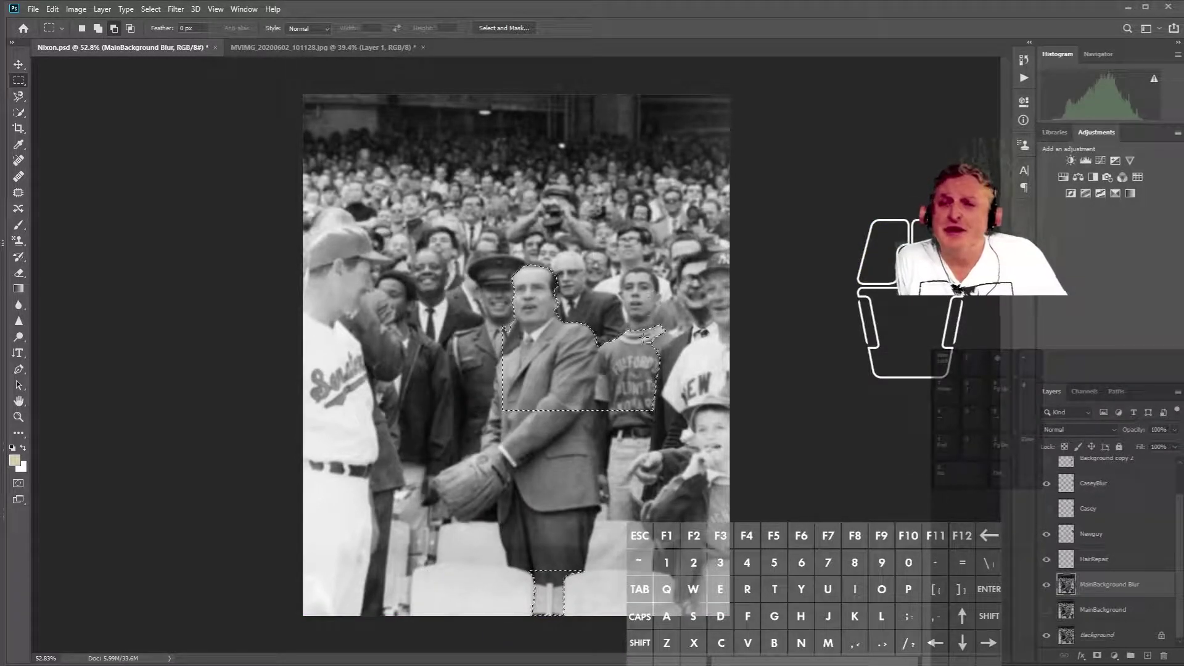
Add the head of the man in the lettered shirt with Quick Selection and subtract the stray patch beside his hair
scroll(646, 338, "up", 8)
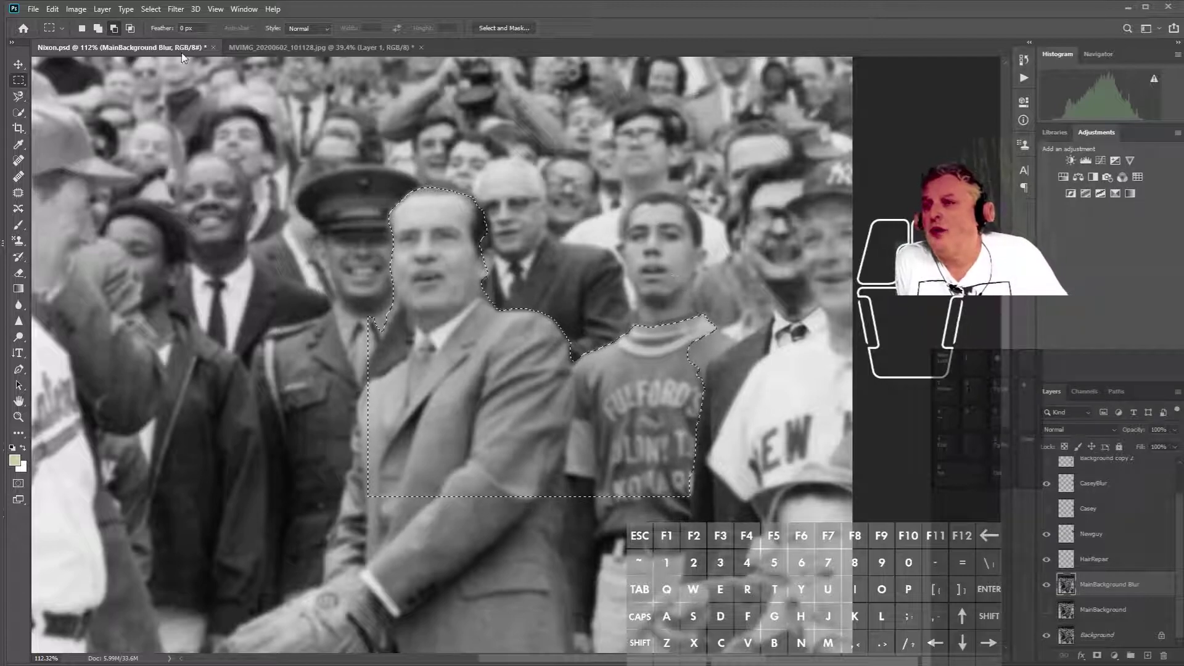
left_click(24, 115)
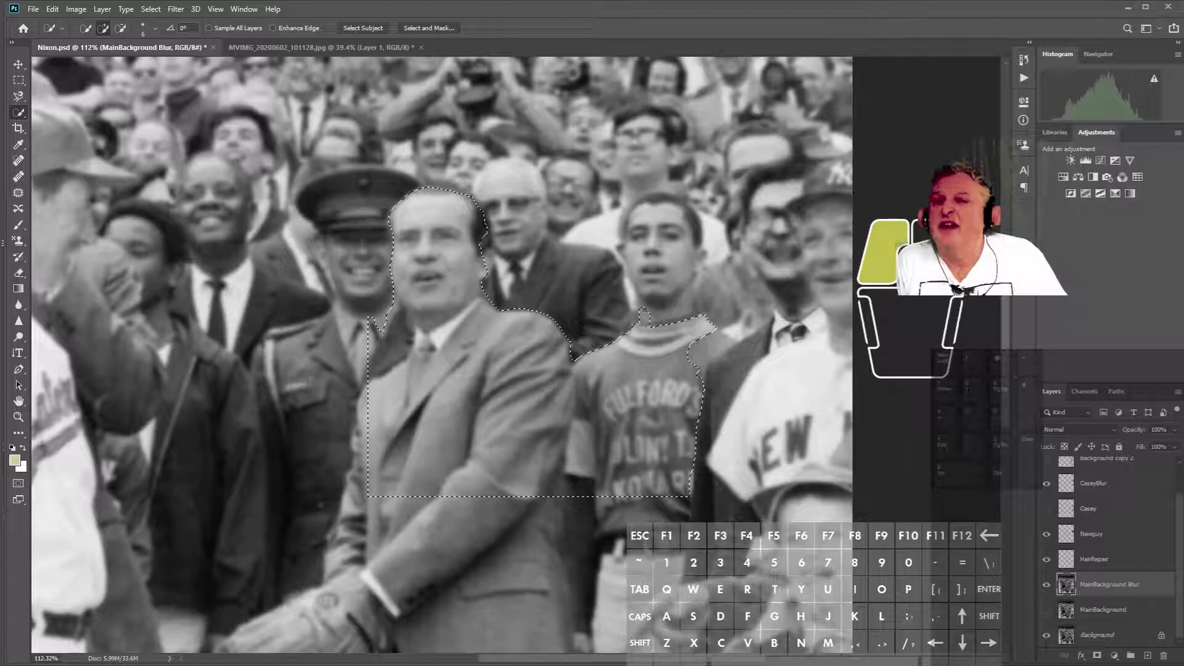
left_click_drag(641, 272, 662, 240)
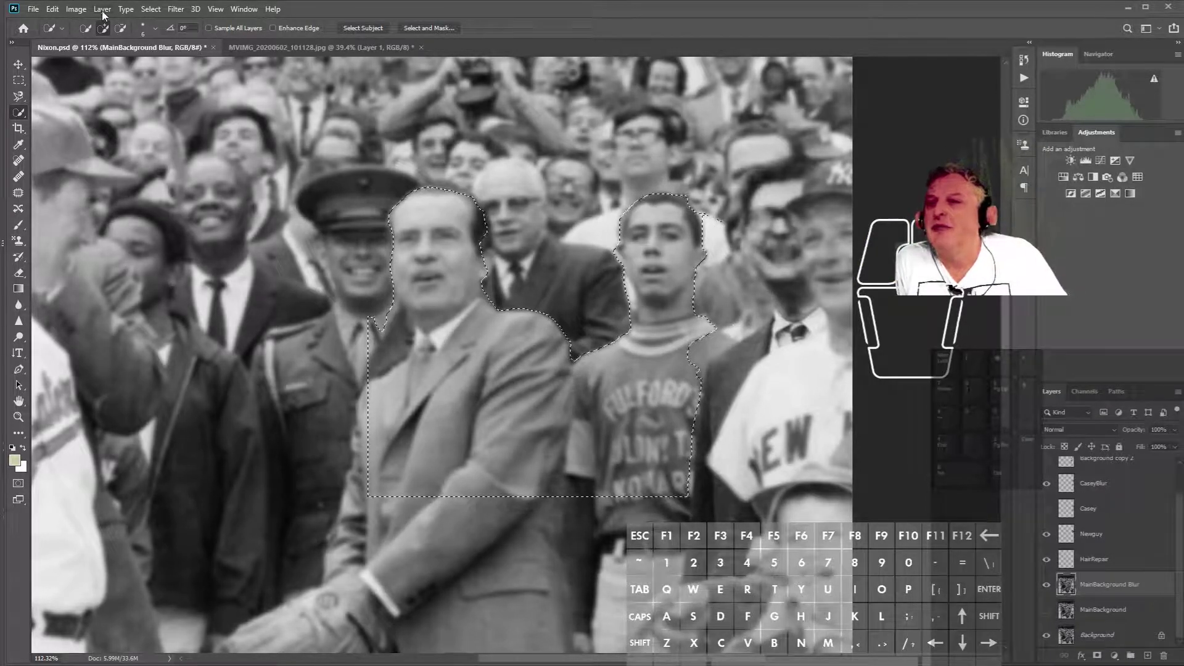
key("alt")
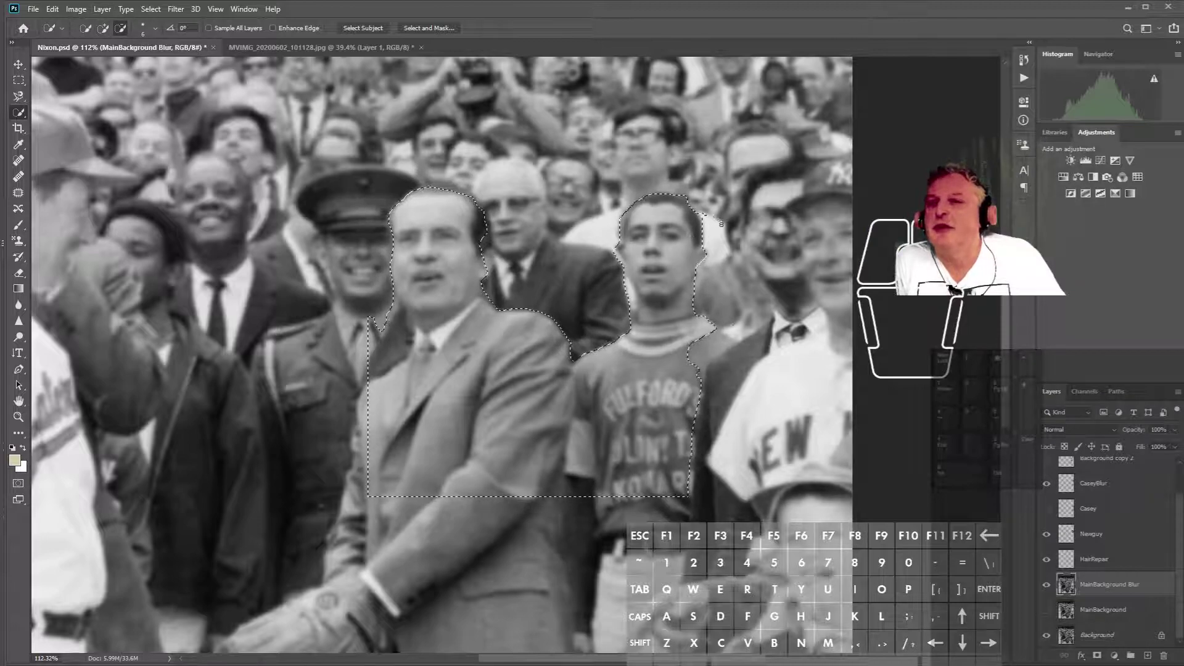
left_click_drag(704, 214, 709, 213)
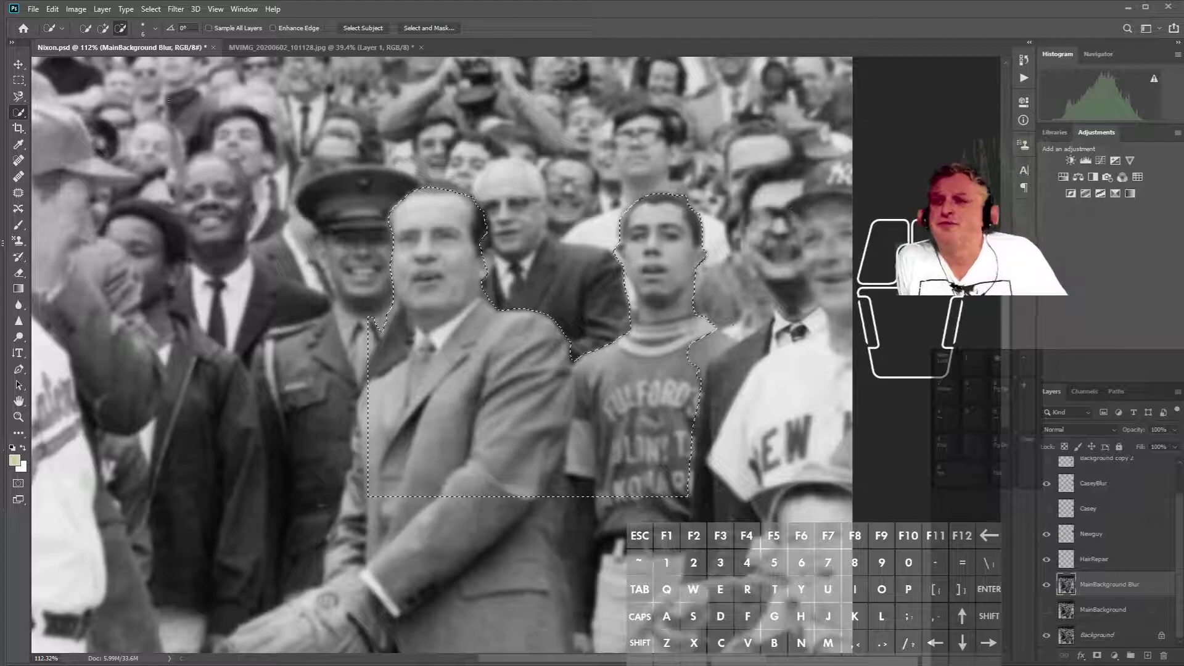
Preview the figures' selection in Select and Mask with High Quality Preview on and transparency 36%, and accept it
left_click(425, 28)
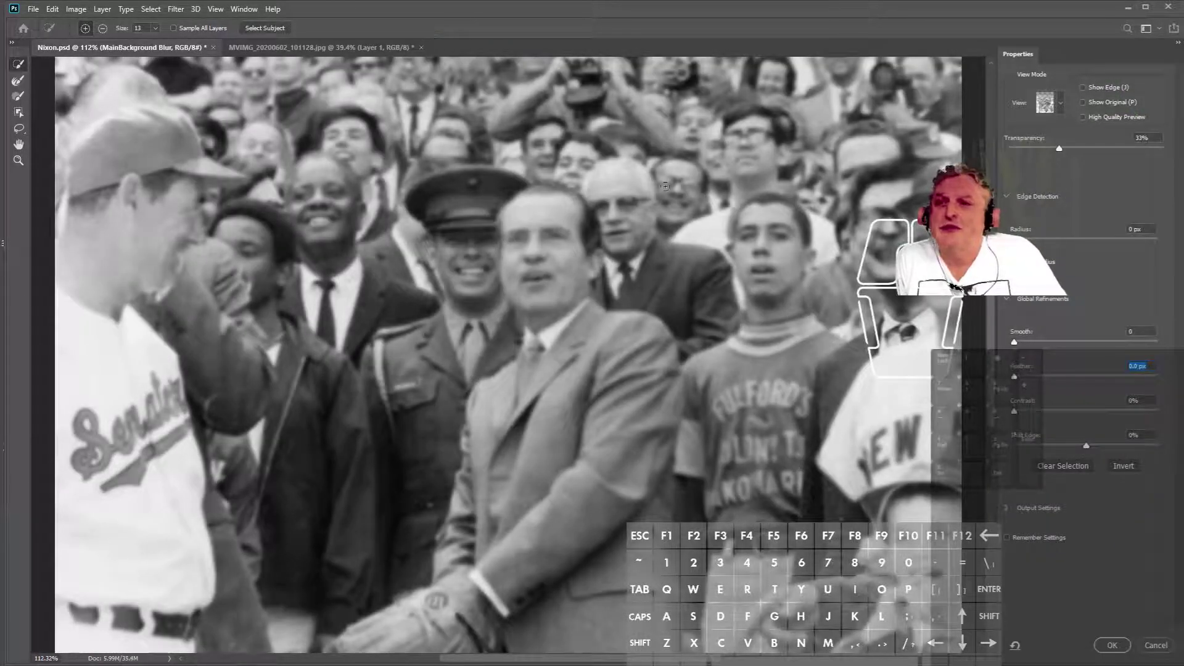
mouse_move(1058, 150)
left_mouse_down()
mouse_move(1118, 149)
mouse_move(1046, 150)
left_mouse_up()
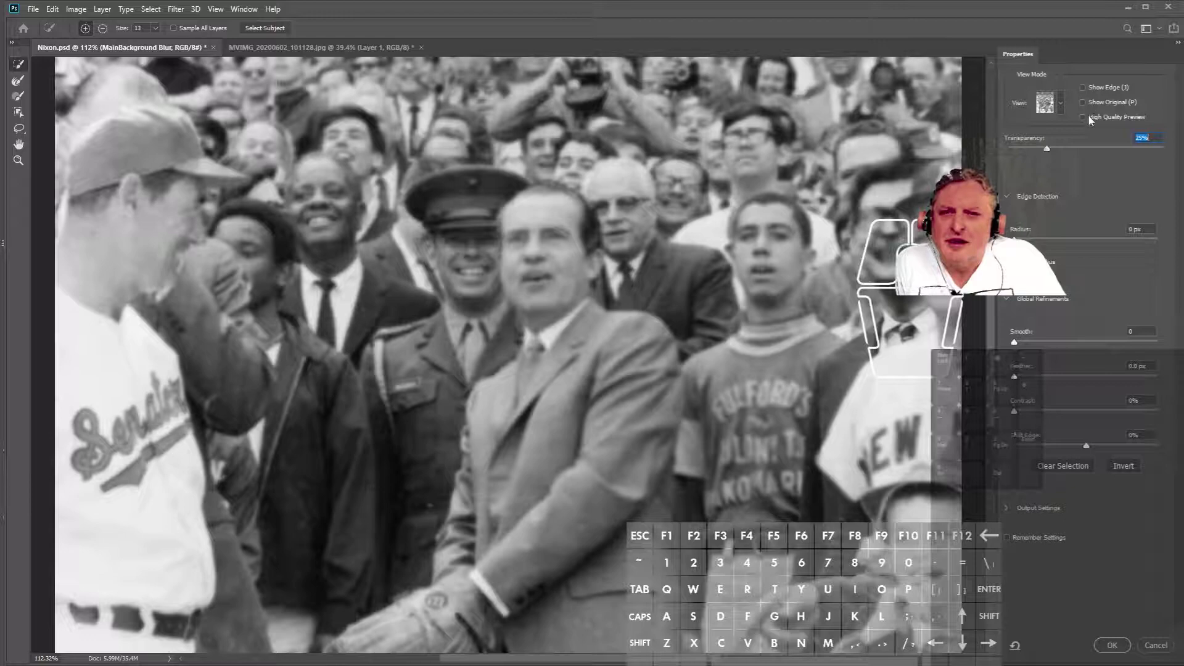
mouse_move(1074, 153)
left_mouse_down()
mouse_move(1049, 151)
mouse_move(1064, 151)
left_mouse_up()
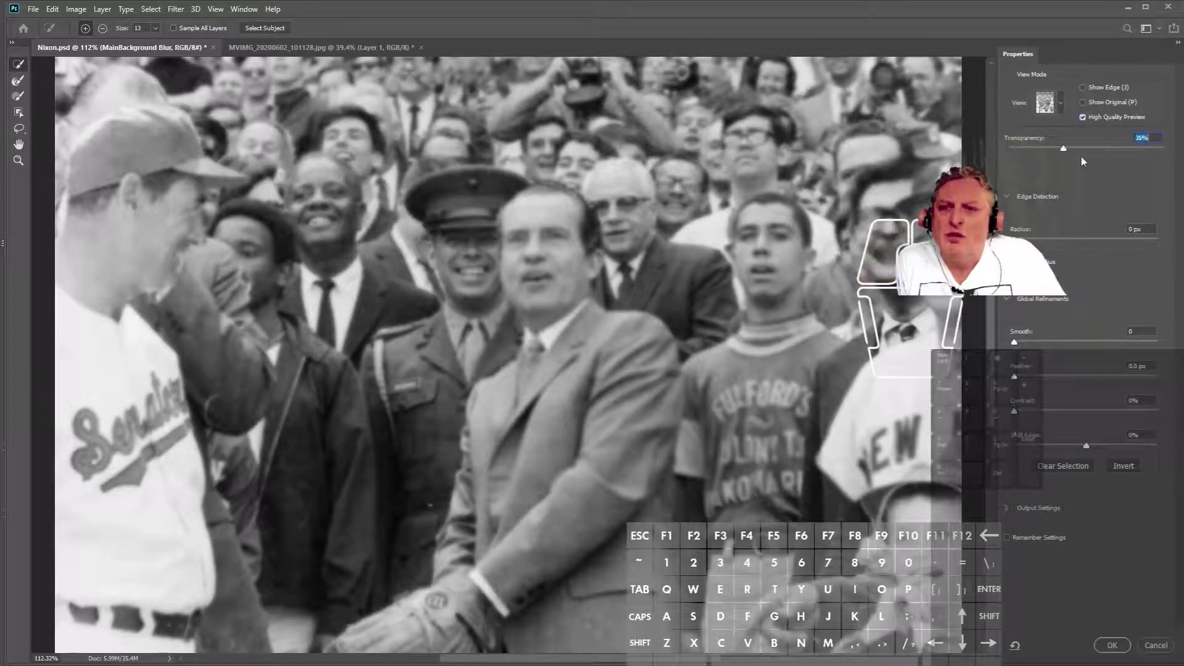
left_click(1113, 645)
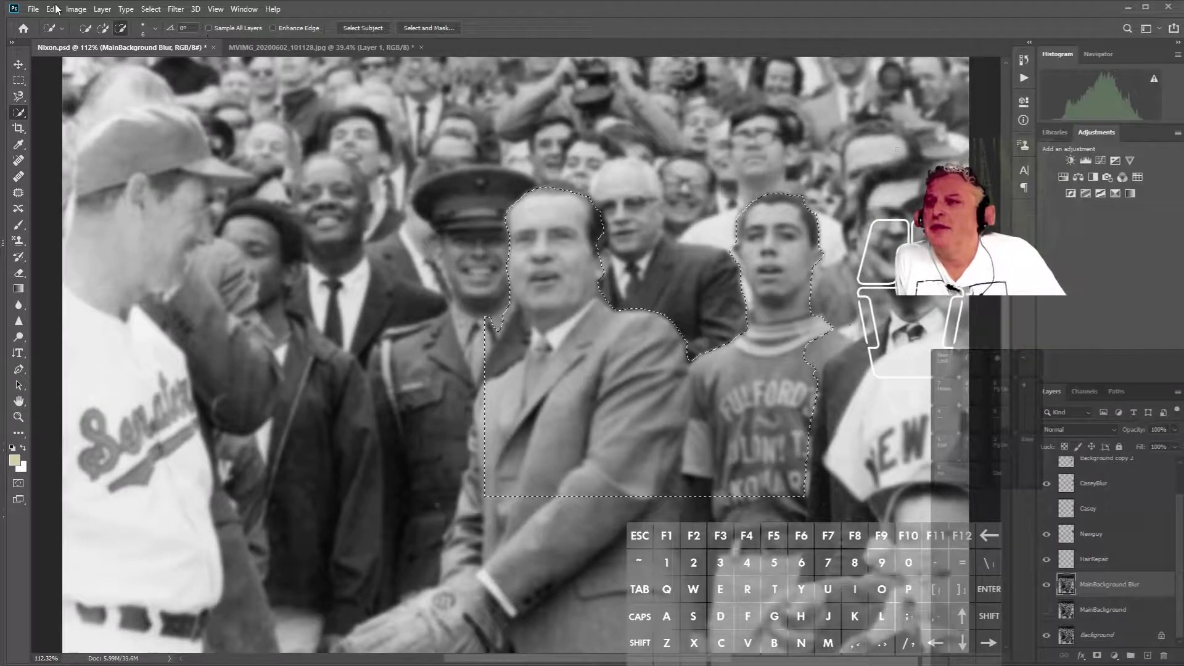
Copy and paste the selected figures as a new layer, move it to the top of the layer stack, and show the Me layer
left_click(53, 9)
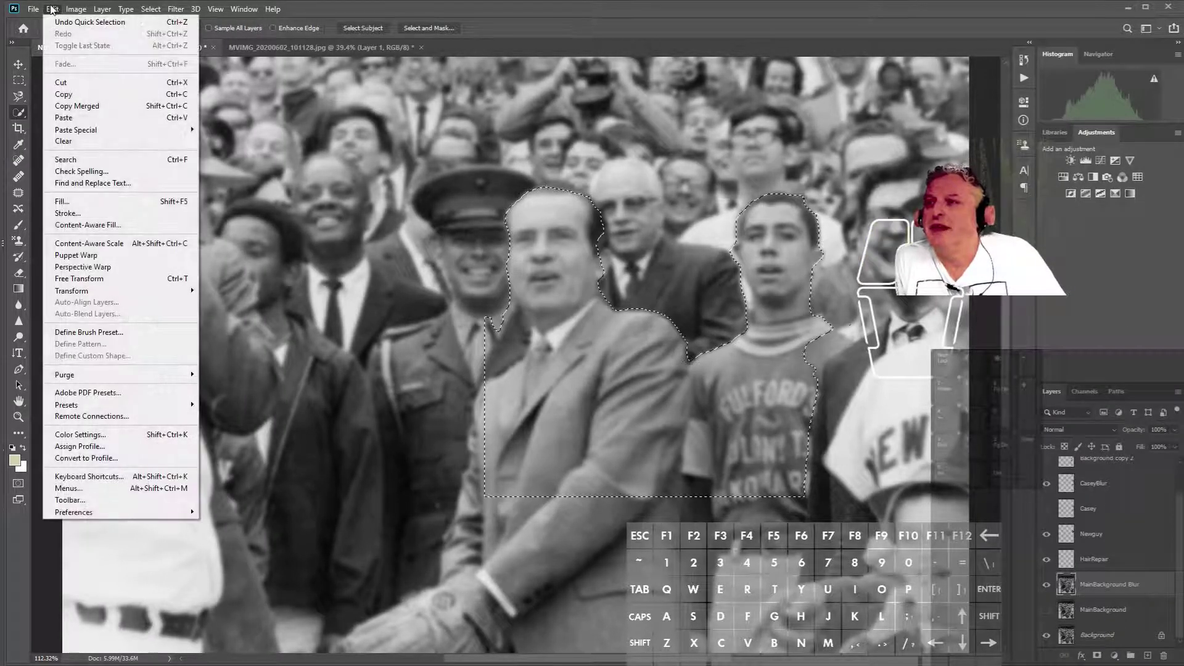
left_click(81, 96)
left_click(53, 8)
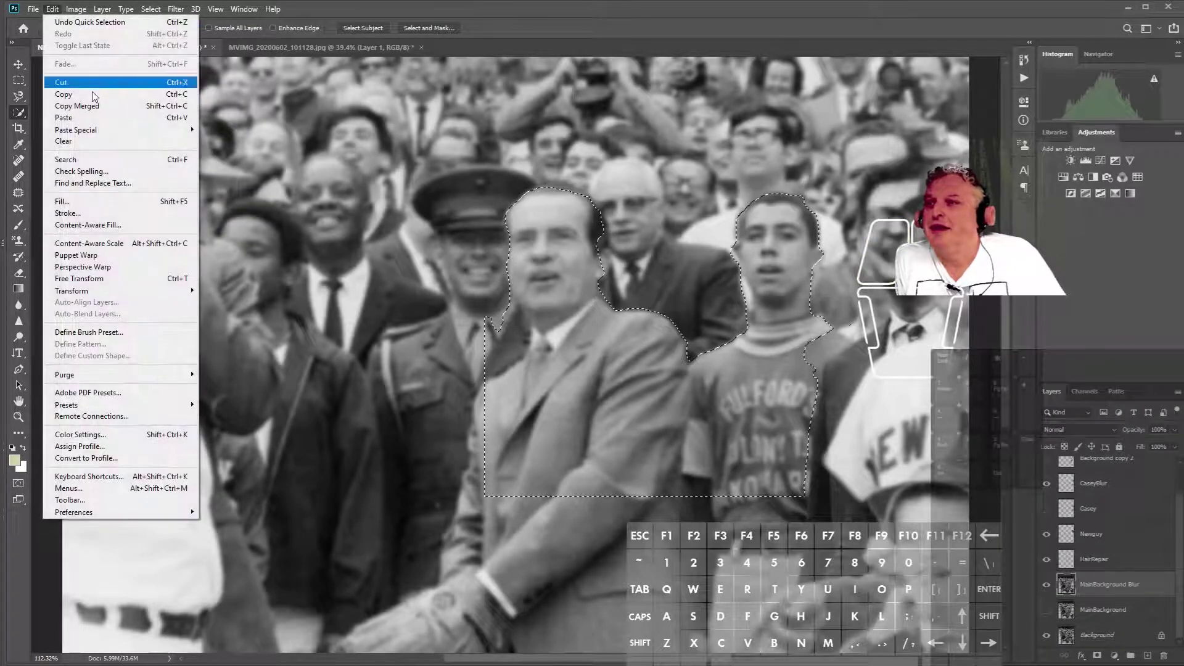
left_click(73, 118)
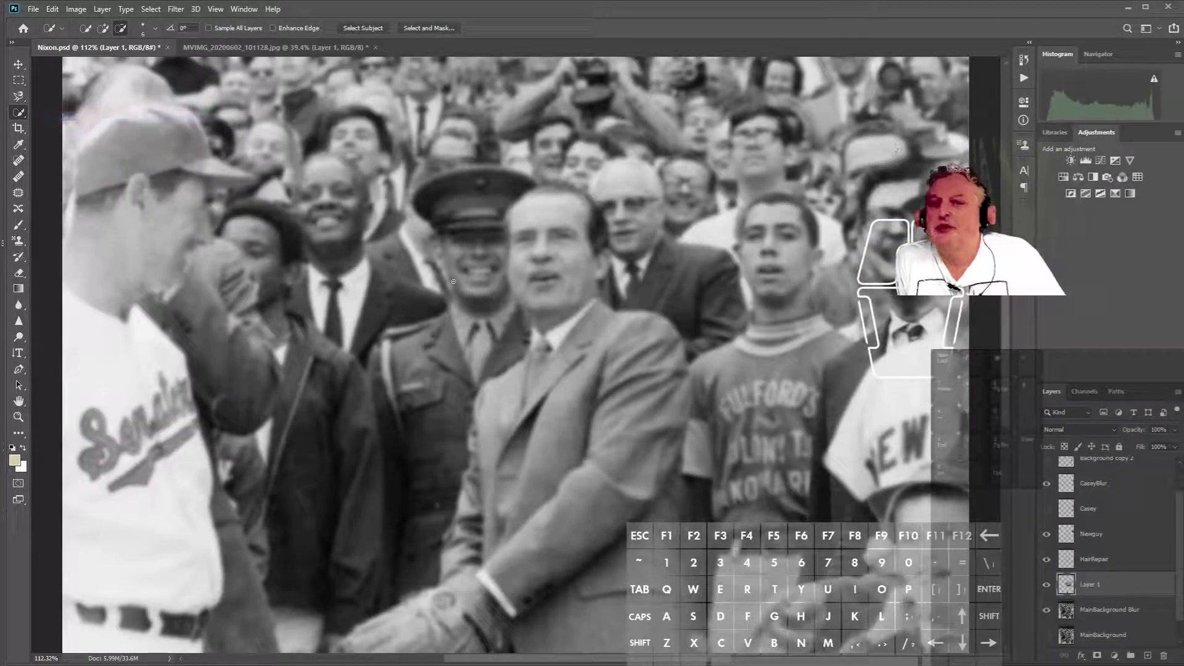
left_click_drag(1111, 584, 1120, 466)
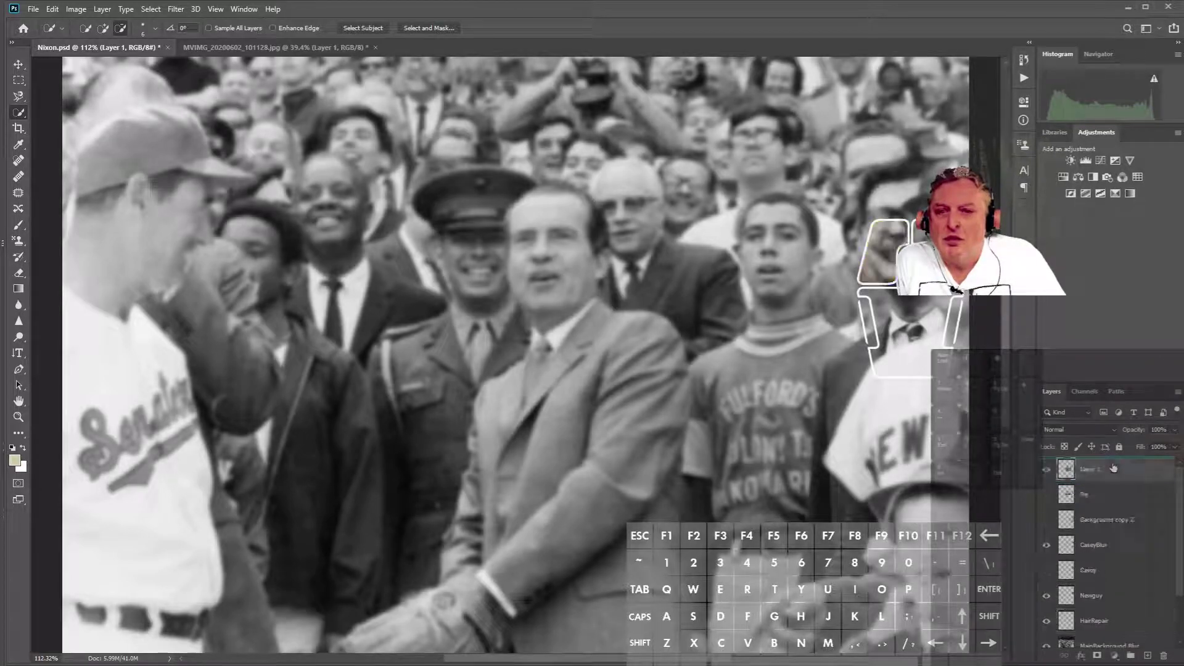
left_click(1048, 495)
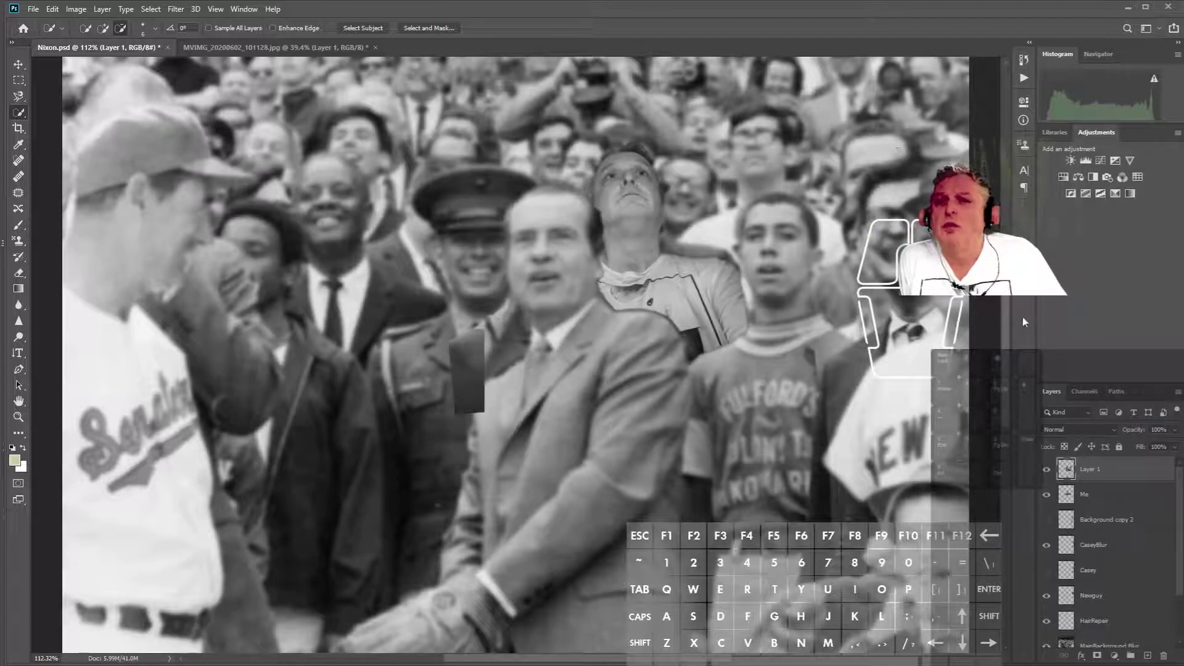
Erase the stray patches of the Me layer beside the suited man and around the lettered-shirt man's shoulder
left_click_drag(1005, 328, 1007, 315)
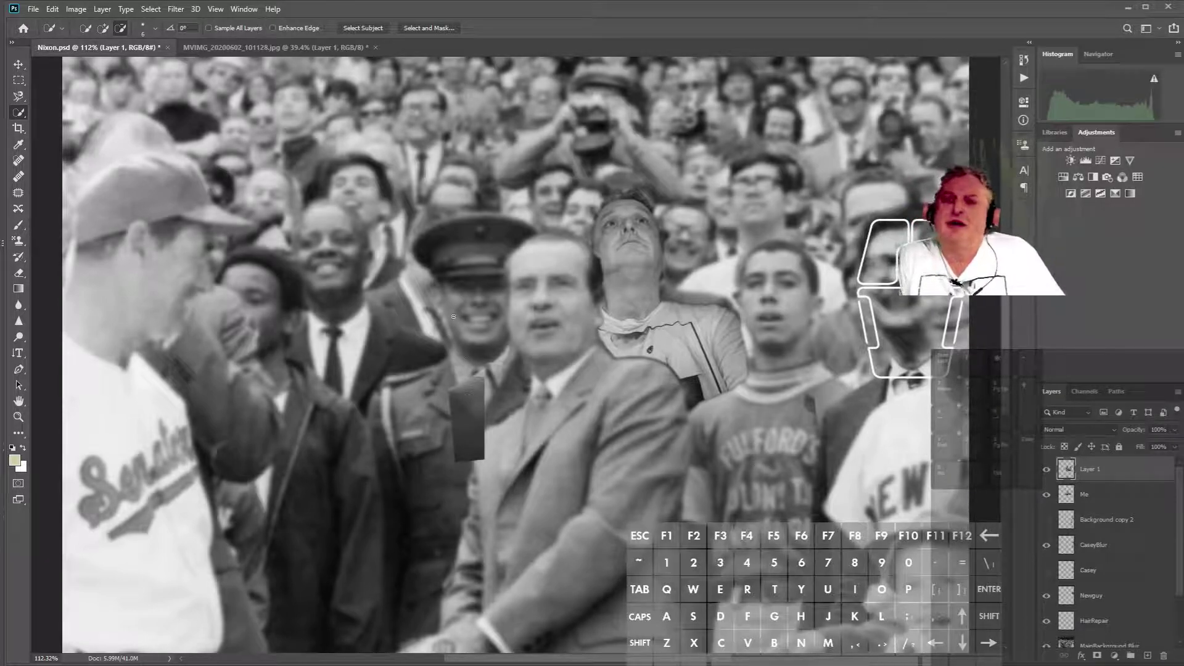
key("alt+bracketleft")
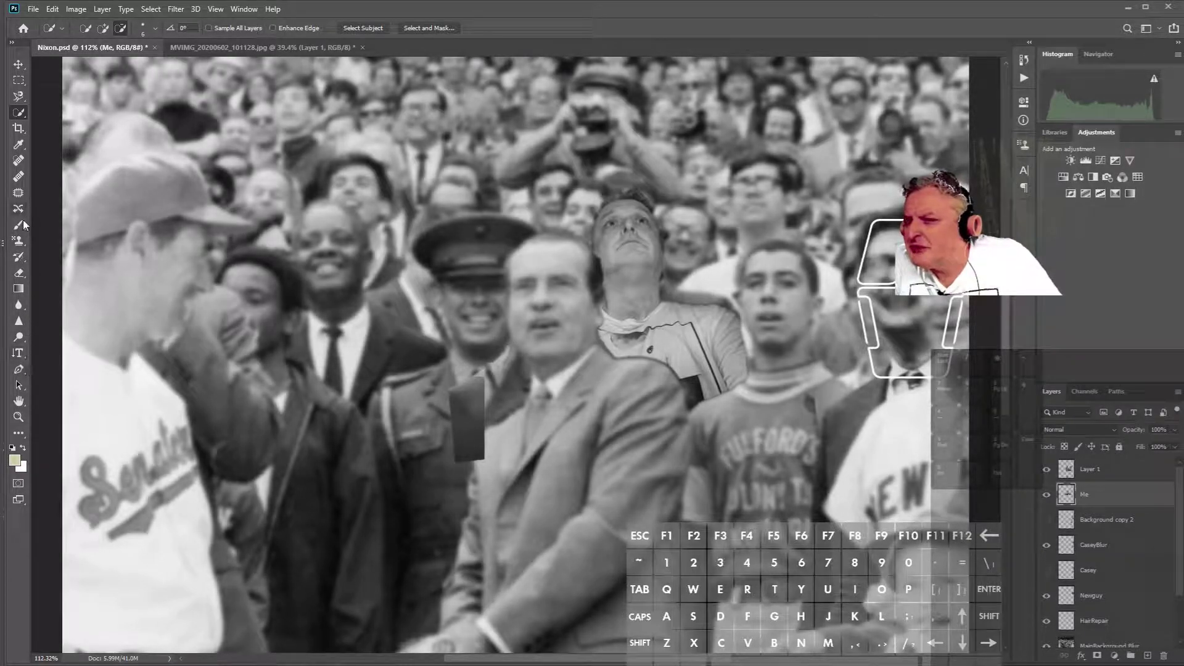
left_click(19, 273)
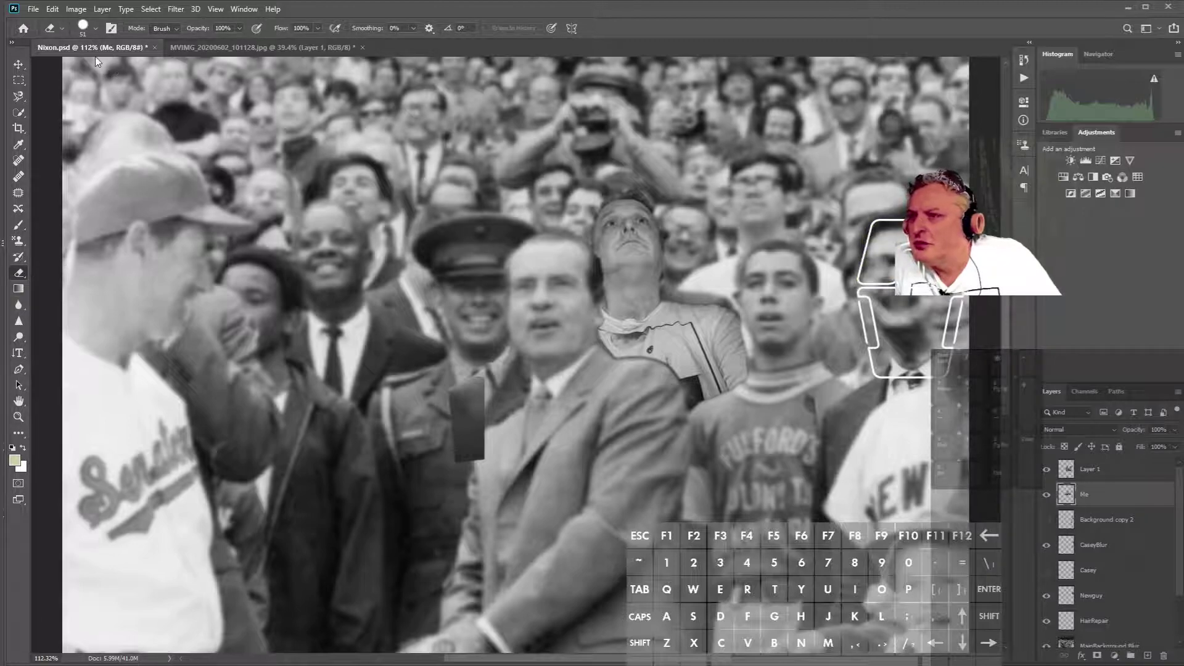
mouse_move(446, 502)
left_mouse_down()
mouse_move(491, 461)
mouse_move(474, 462)
mouse_move(480, 429)
mouse_move(455, 463)
mouse_move(451, 426)
mouse_move(478, 415)
mouse_move(486, 365)
mouse_move(507, 348)
mouse_move(499, 388)
mouse_move(524, 429)
left_mouse_up()
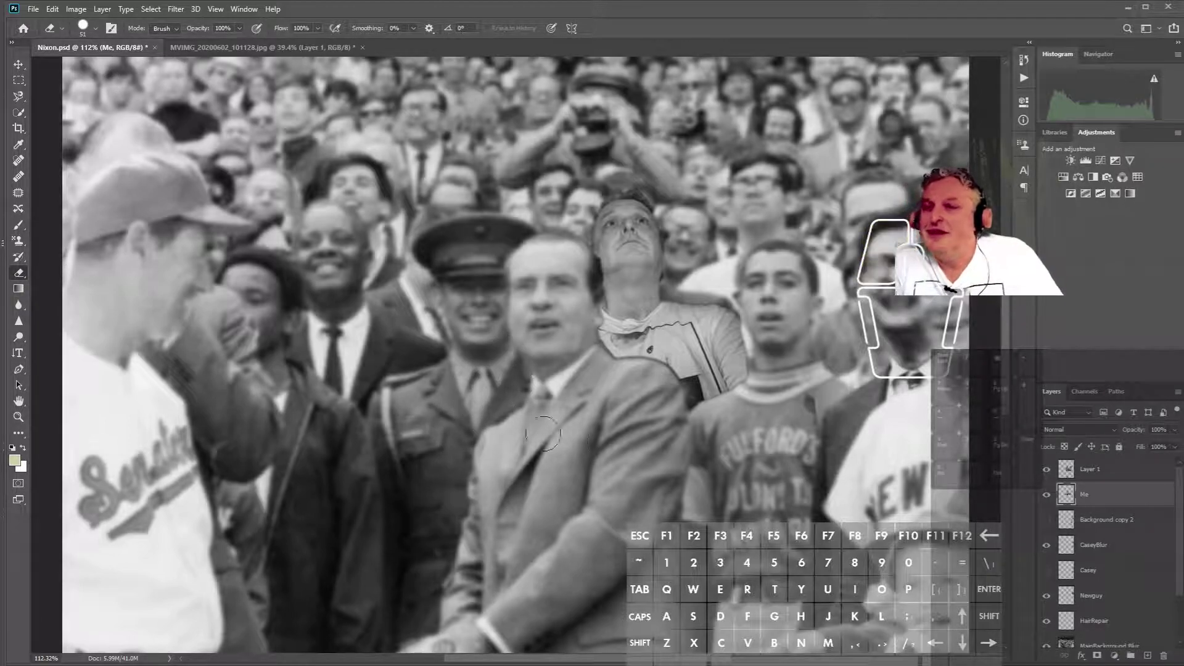
mouse_move(697, 398)
left_mouse_down()
mouse_move(719, 401)
mouse_move(730, 356)
left_mouse_up()
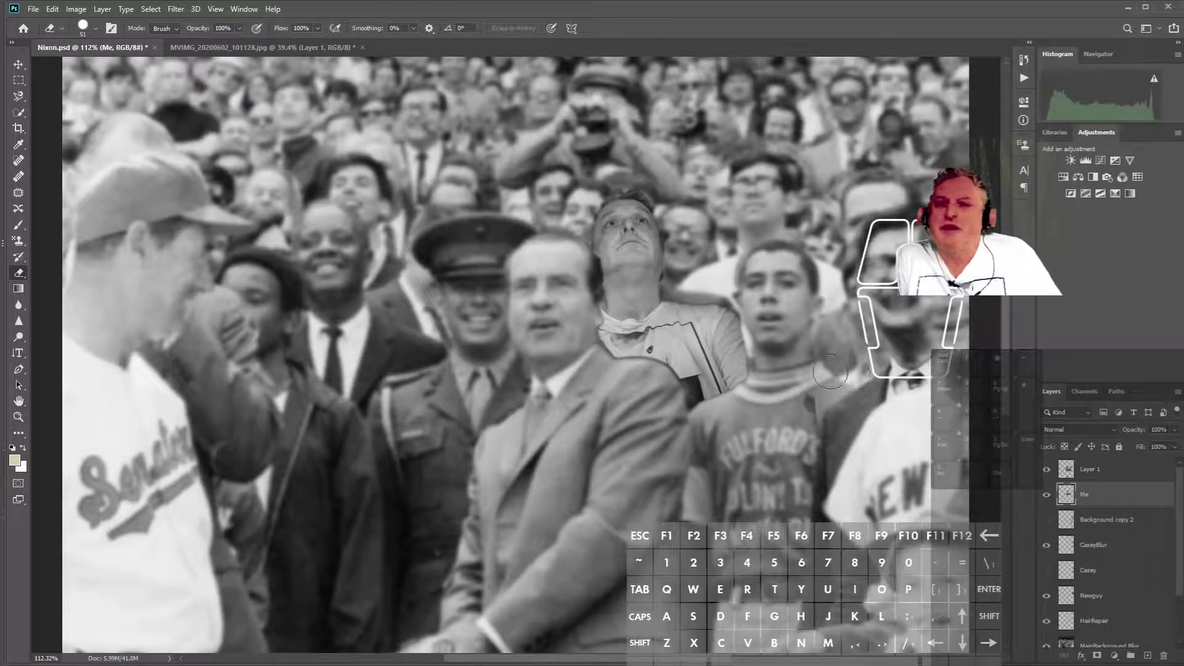
Scale the Me layer to 92%, rotate it -3.40°, and position the man between the suited man and the man in the lettered shirt
left_click(52, 9)
mouse_move(76, 9)
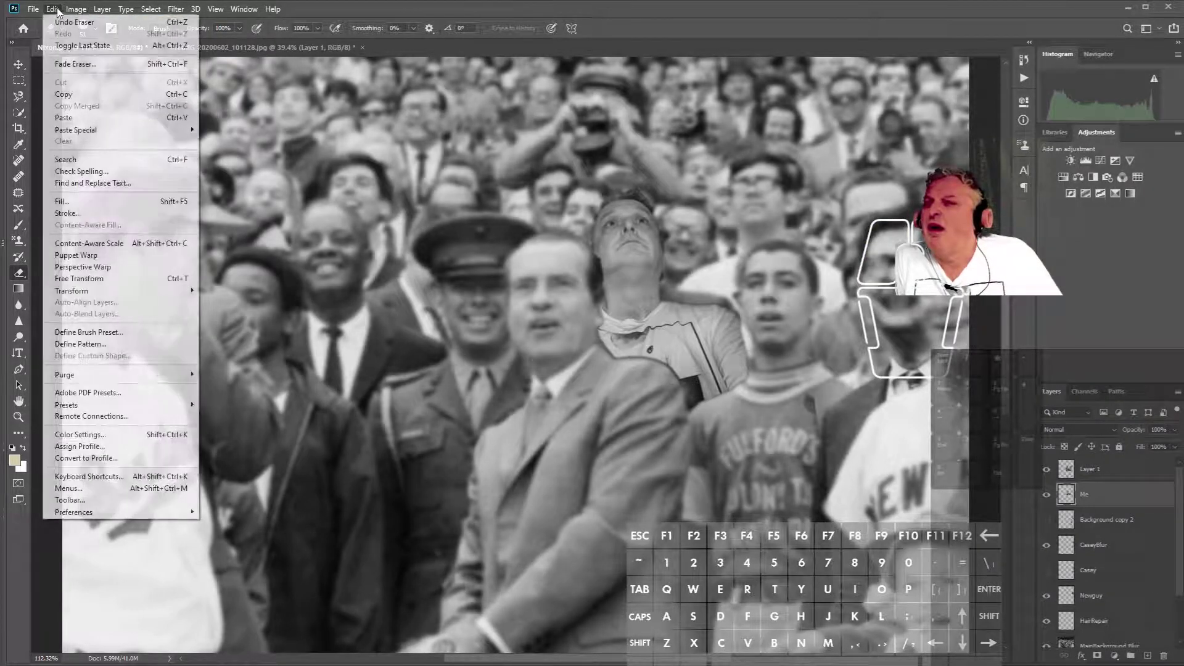
left_click(134, 279)
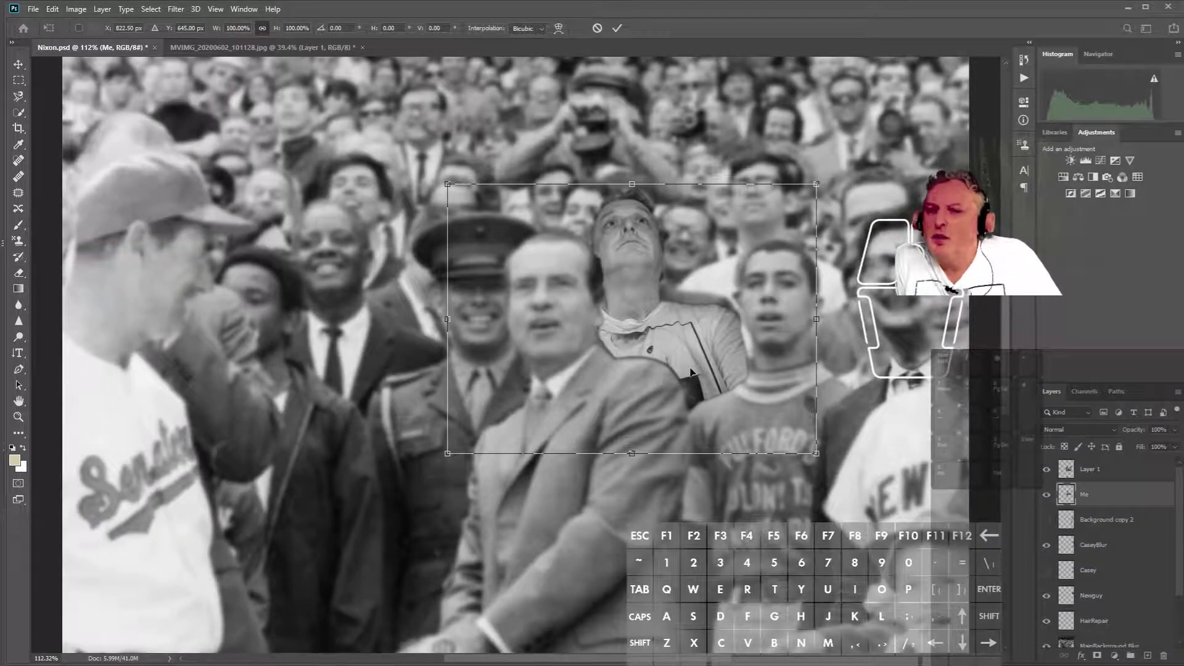
left_click_drag(697, 355, 697, 343)
left_click_drag(447, 175, 478, 196)
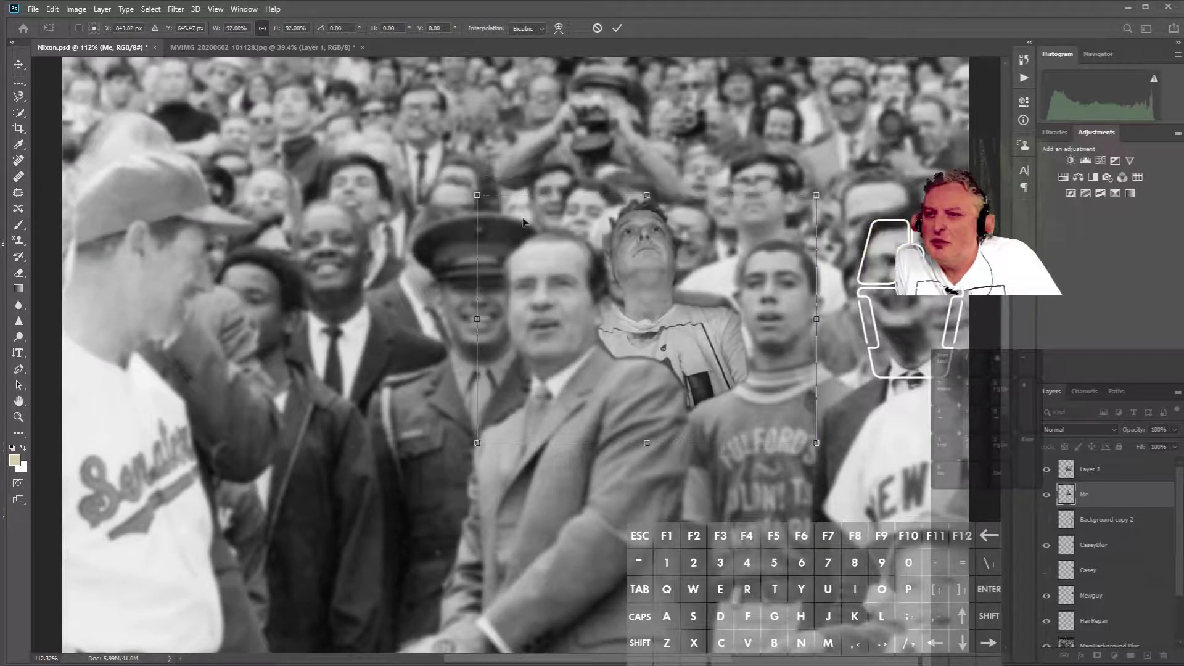
left_click_drag(675, 311, 661, 312)
left_click_drag(460, 183, 451, 193)
left_click_drag(667, 315, 675, 311)
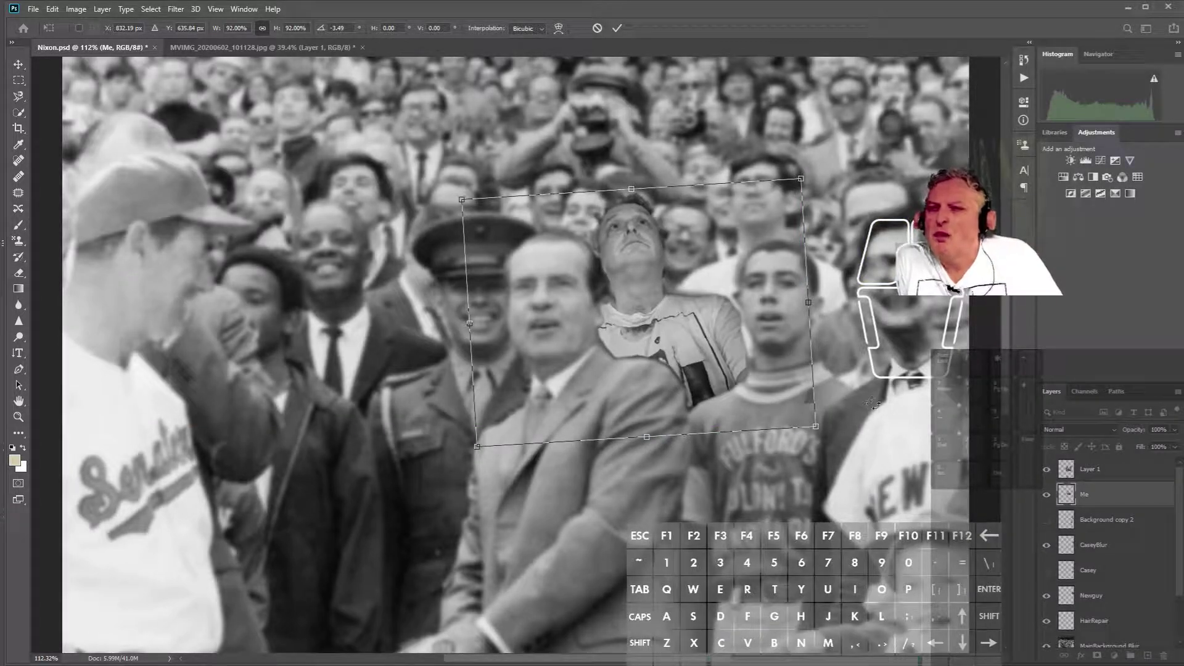
left_click_drag(877, 358, 876, 364)
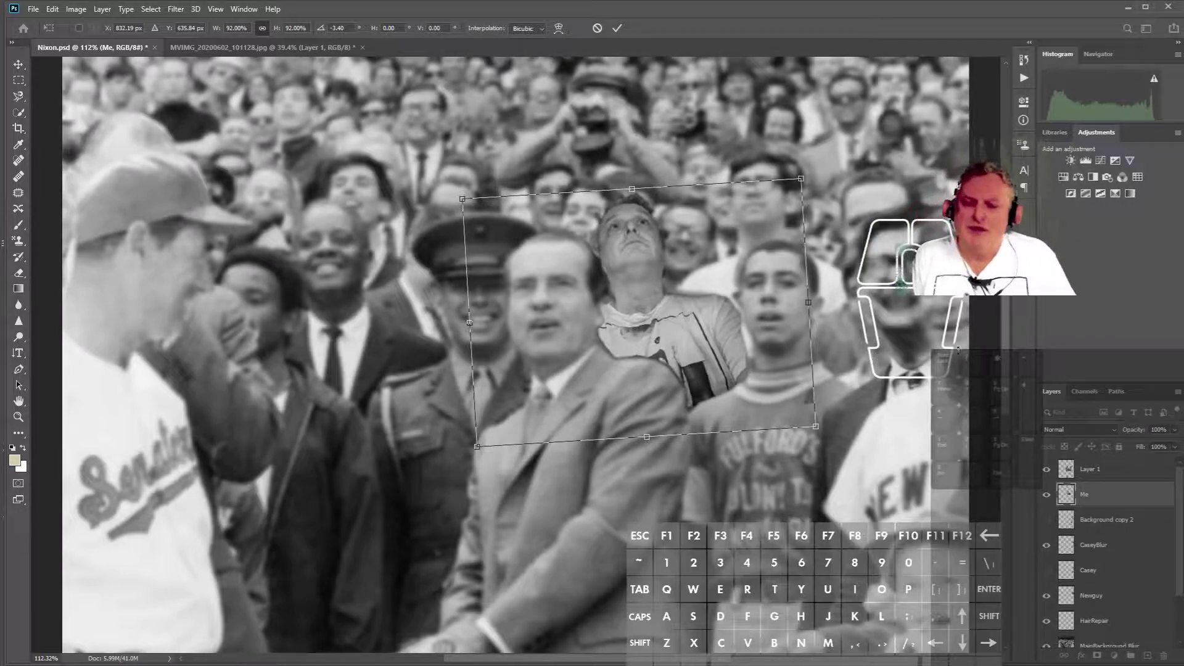
key("Return")
key("e")
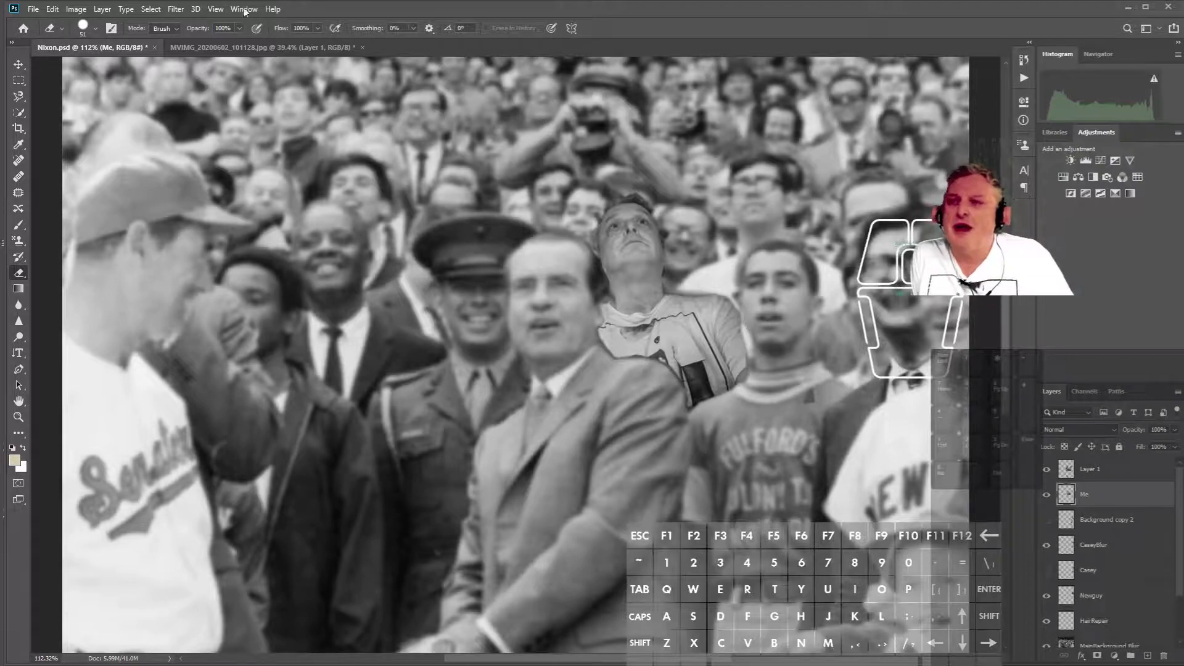
Duplicate the Me layer, hide the original, and rename the copy MeBlur
right_click(1114, 499)
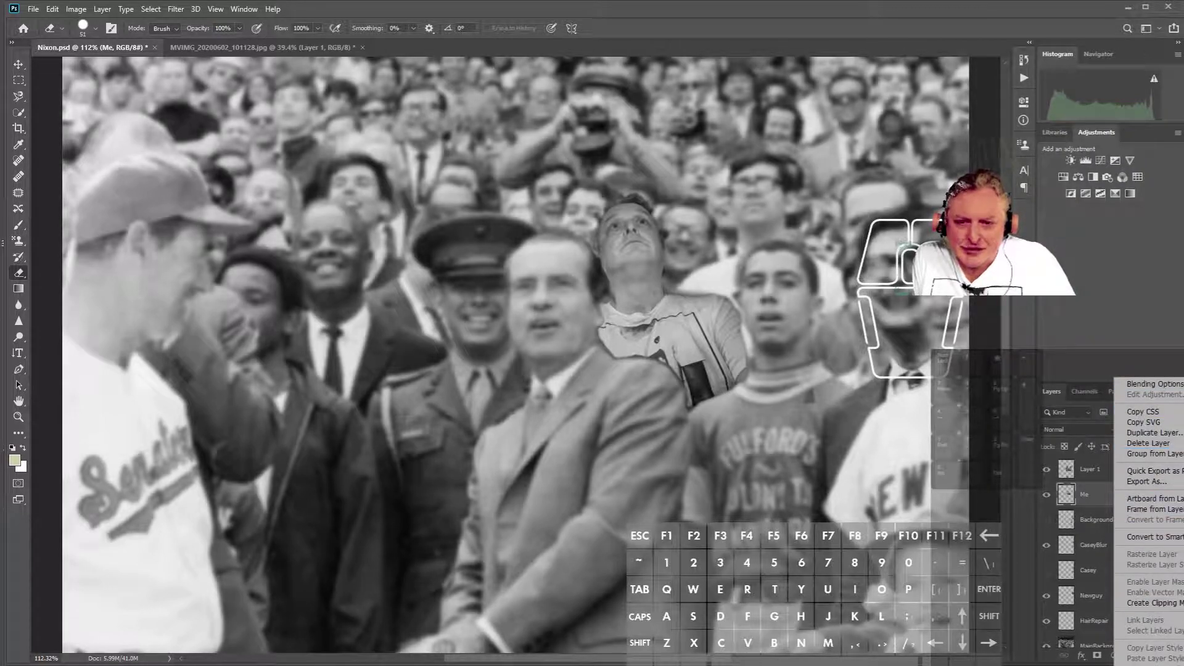
left_click(1155, 433)
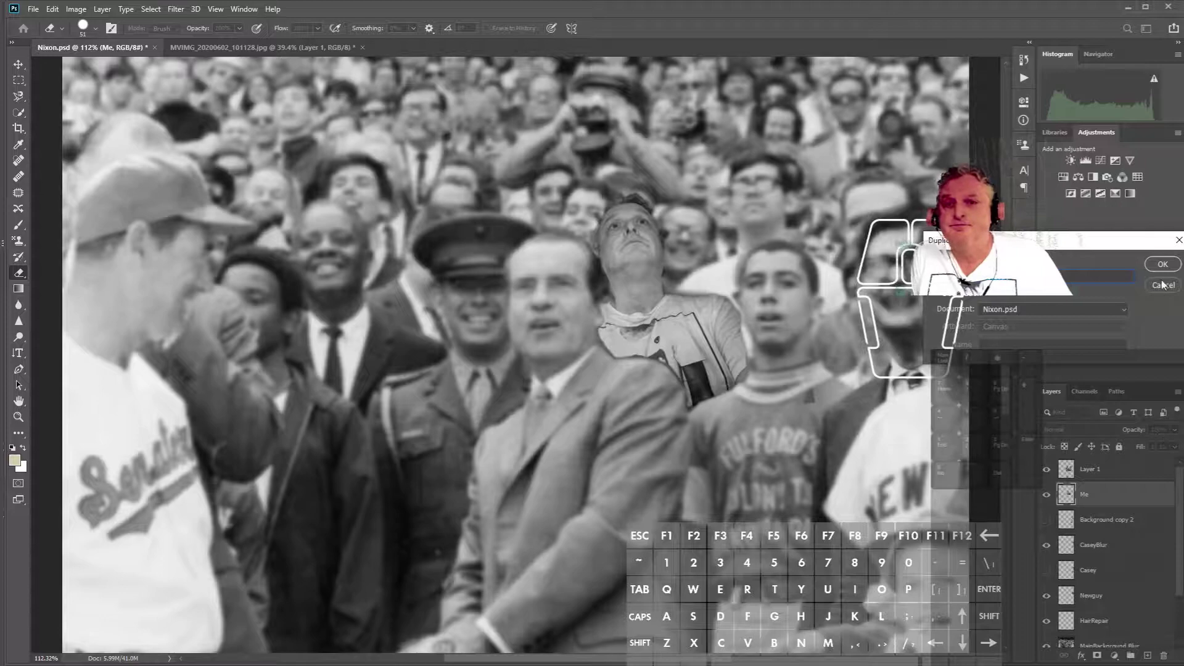
left_click(1162, 264)
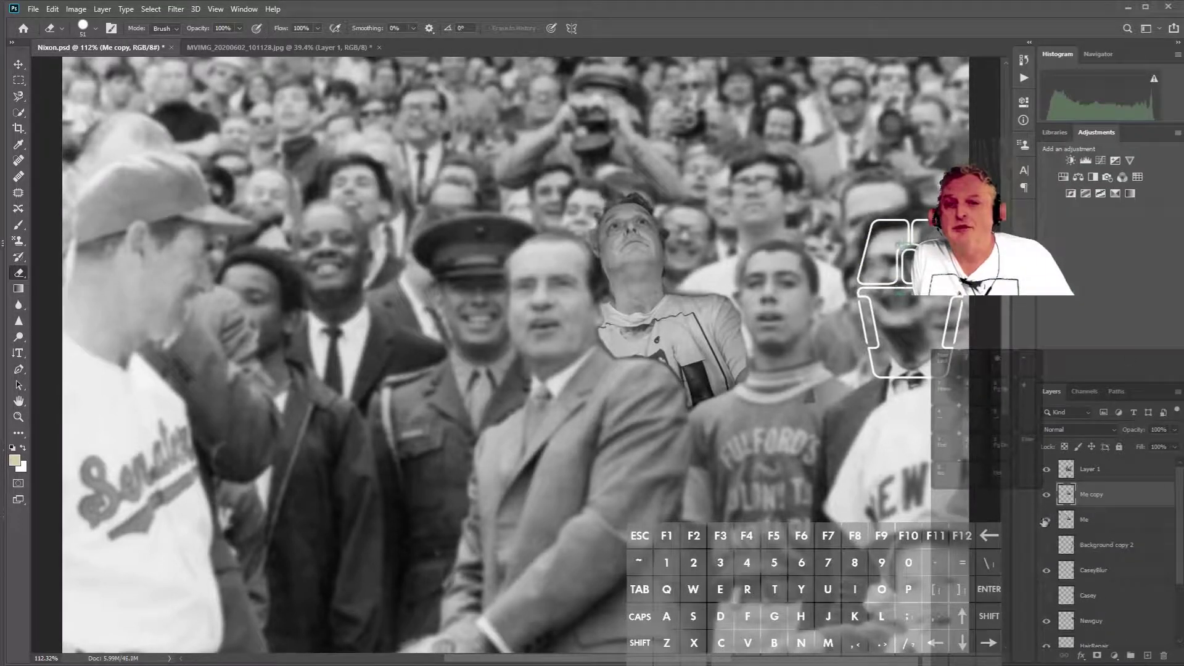
left_click(1113, 494)
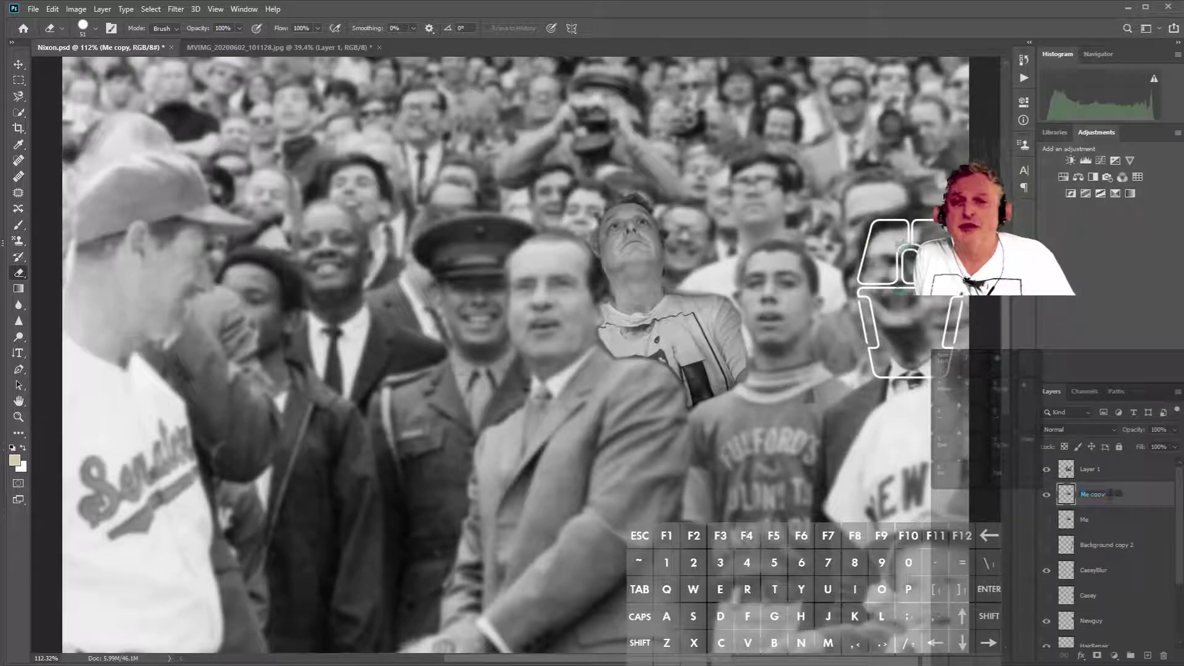
key("BackSpace")
key("BackSpace")
key("BackSpace")
key("BackSpace")
key("BackSpace")
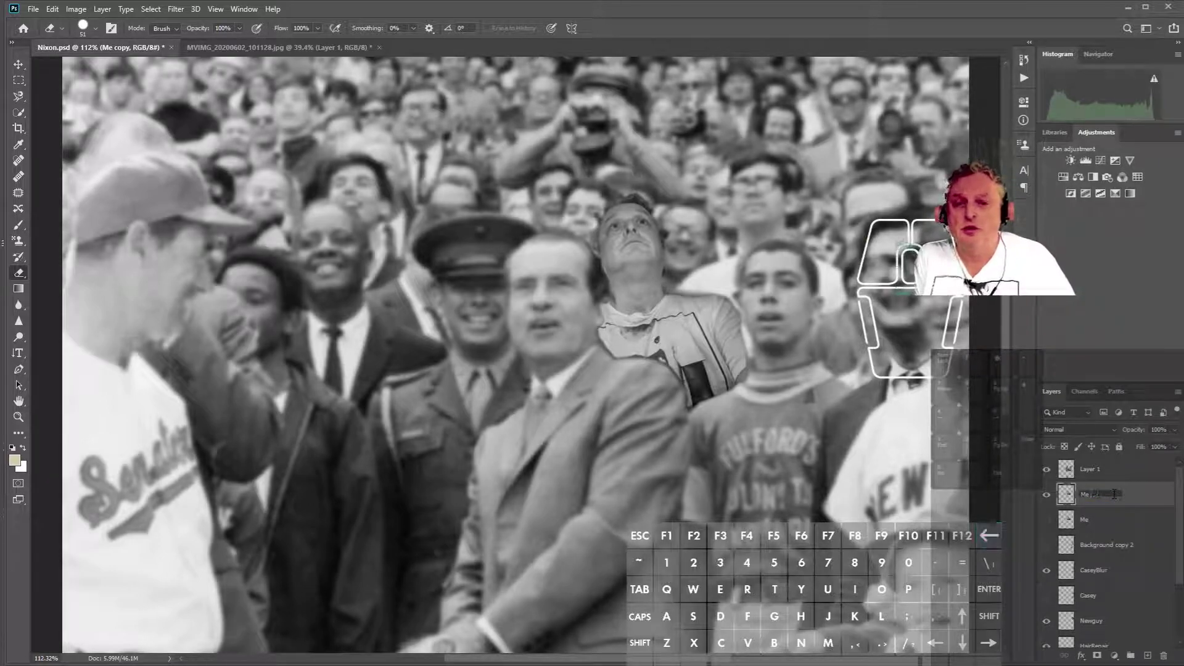
type("Blur")
key("Return")
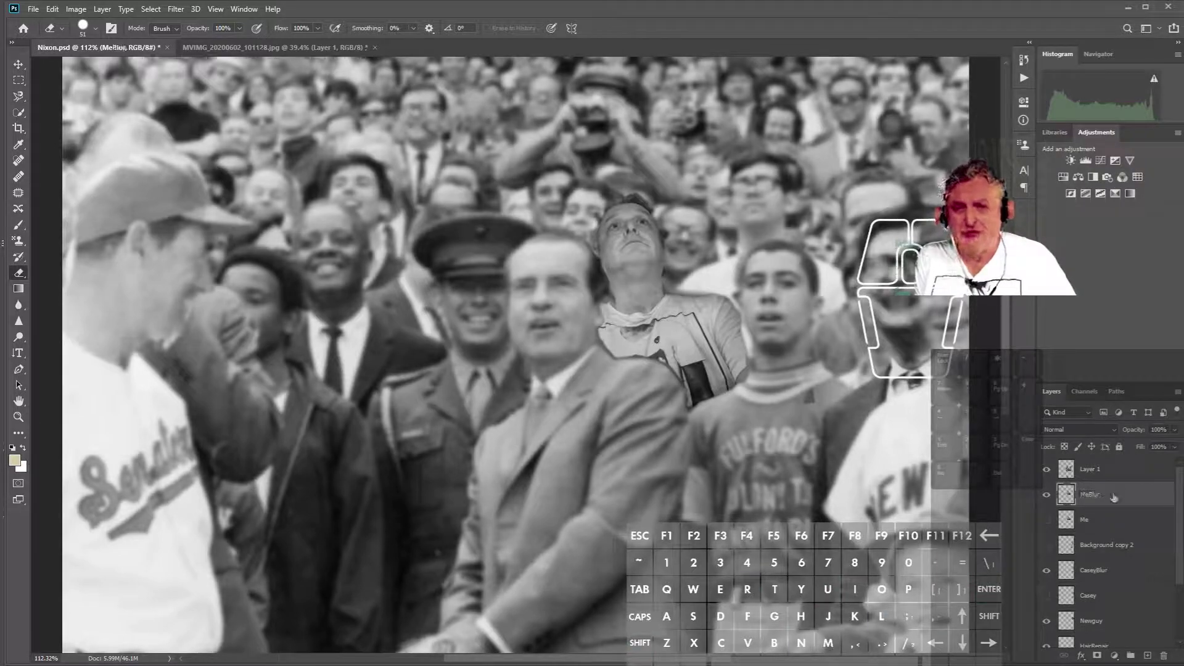
Apply a Gaussian Blur with a 1.4-pixel radius to the MeBlur layer
left_click(175, 9)
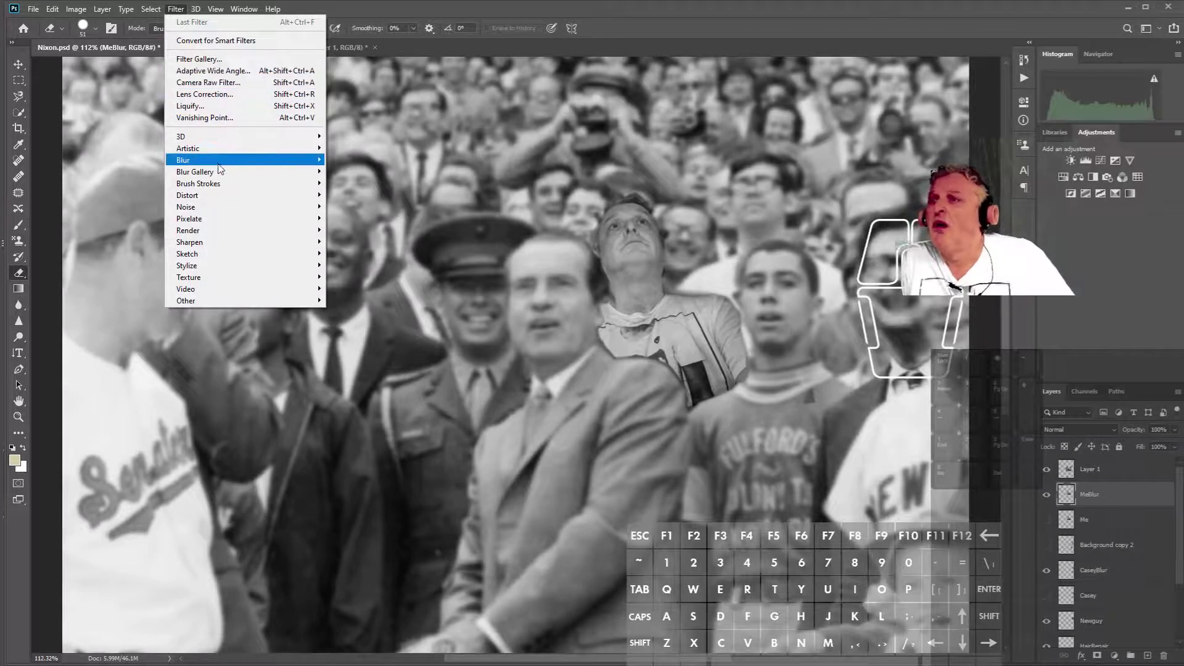
mouse_move(259, 160)
left_click(358, 208)
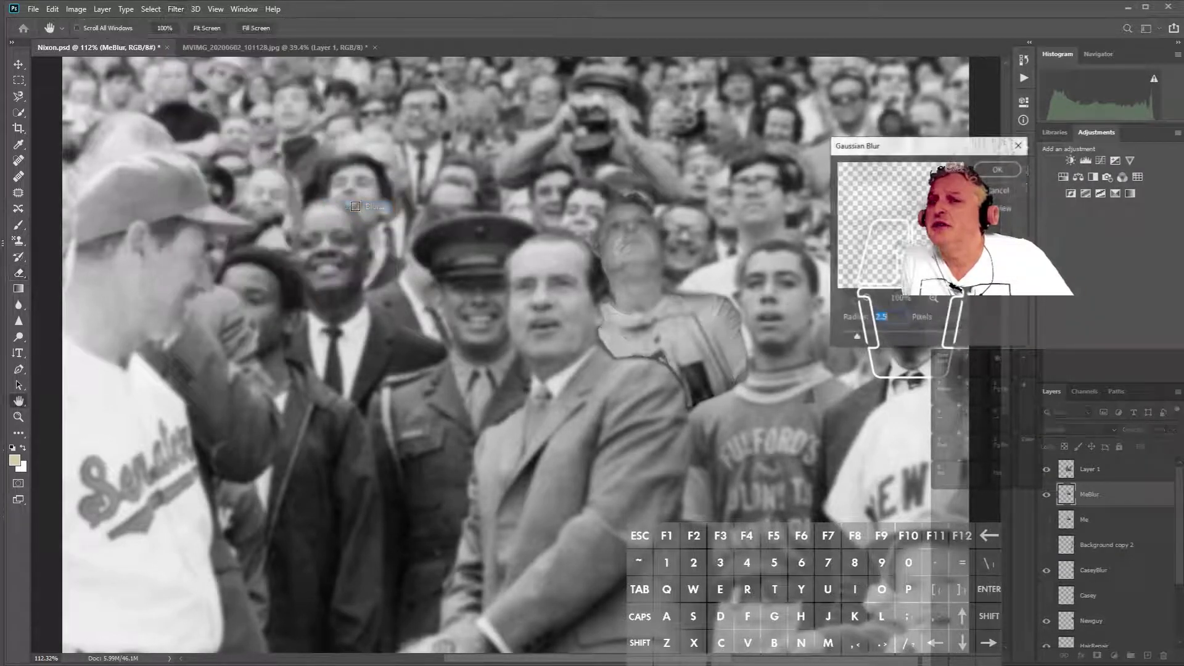
left_click_drag(923, 145, 1163, 182)
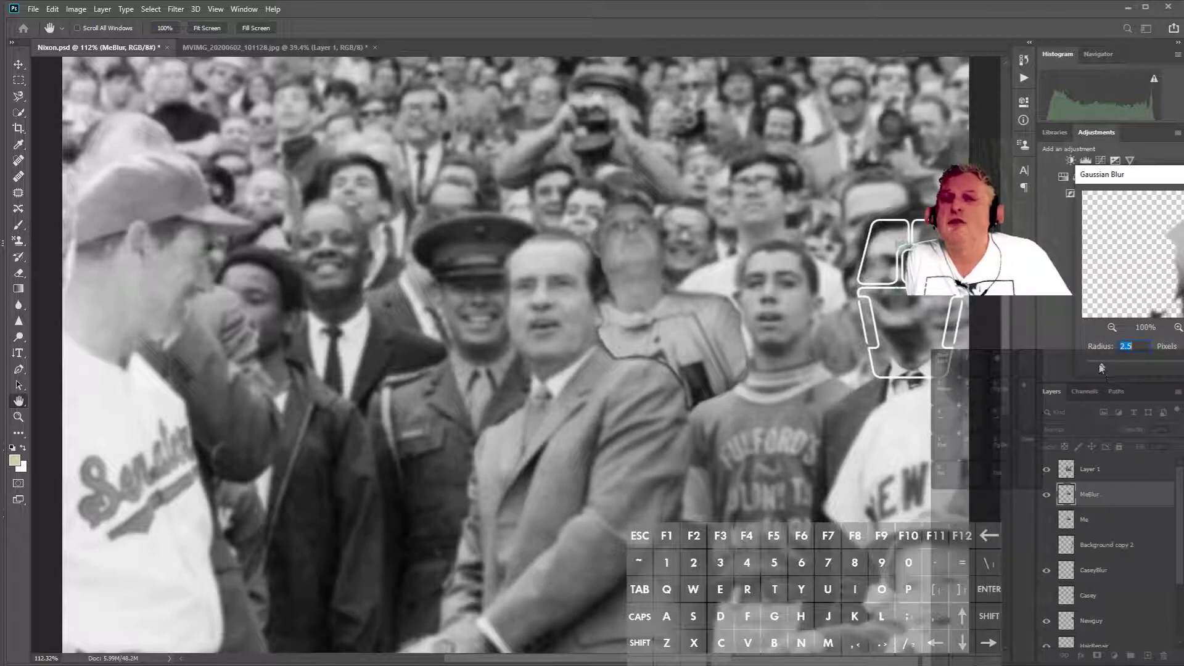
left_click_drag(1083, 372, 1094, 369)
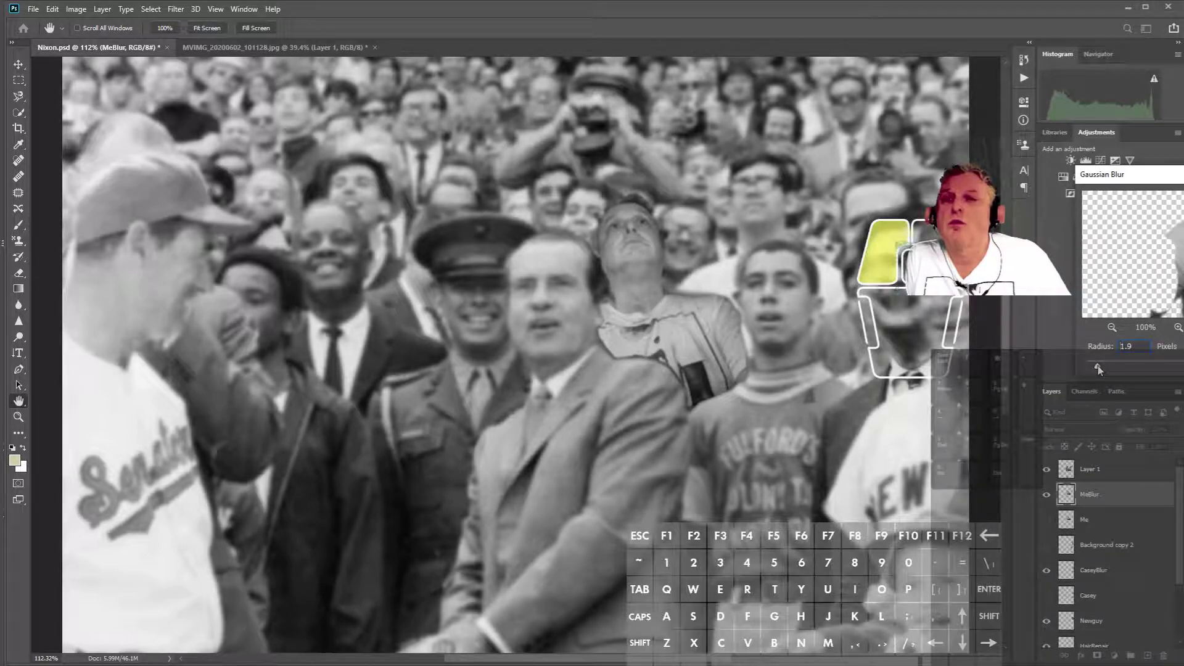
left_click_drag(1099, 369, 1097, 368)
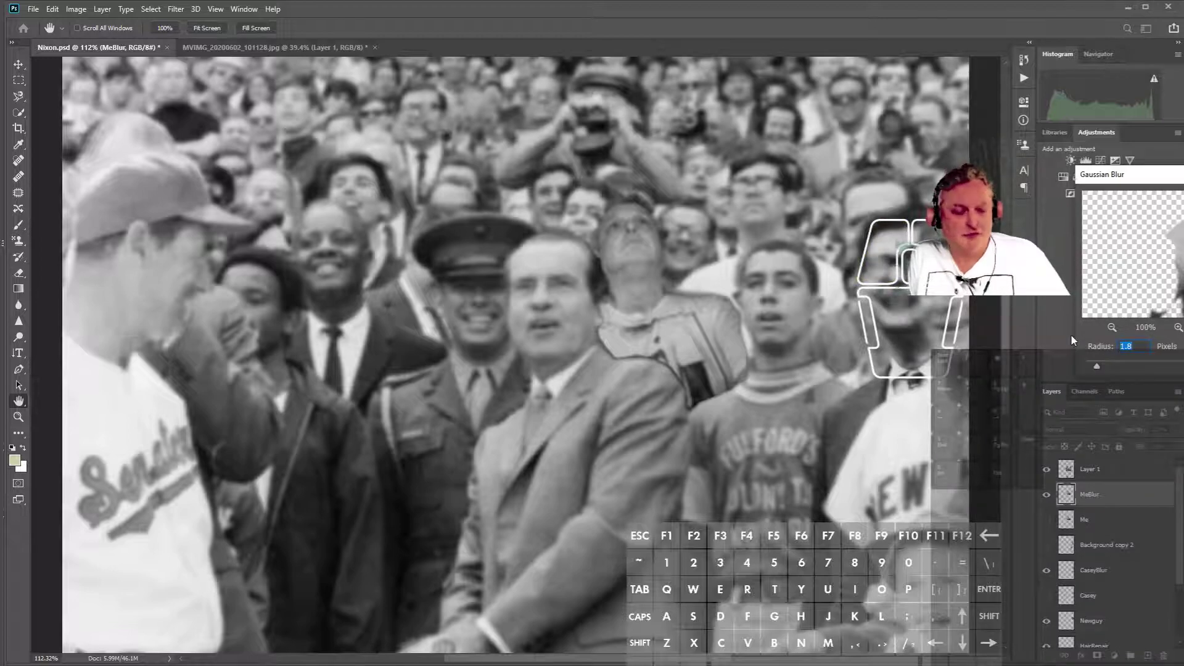
type("1")
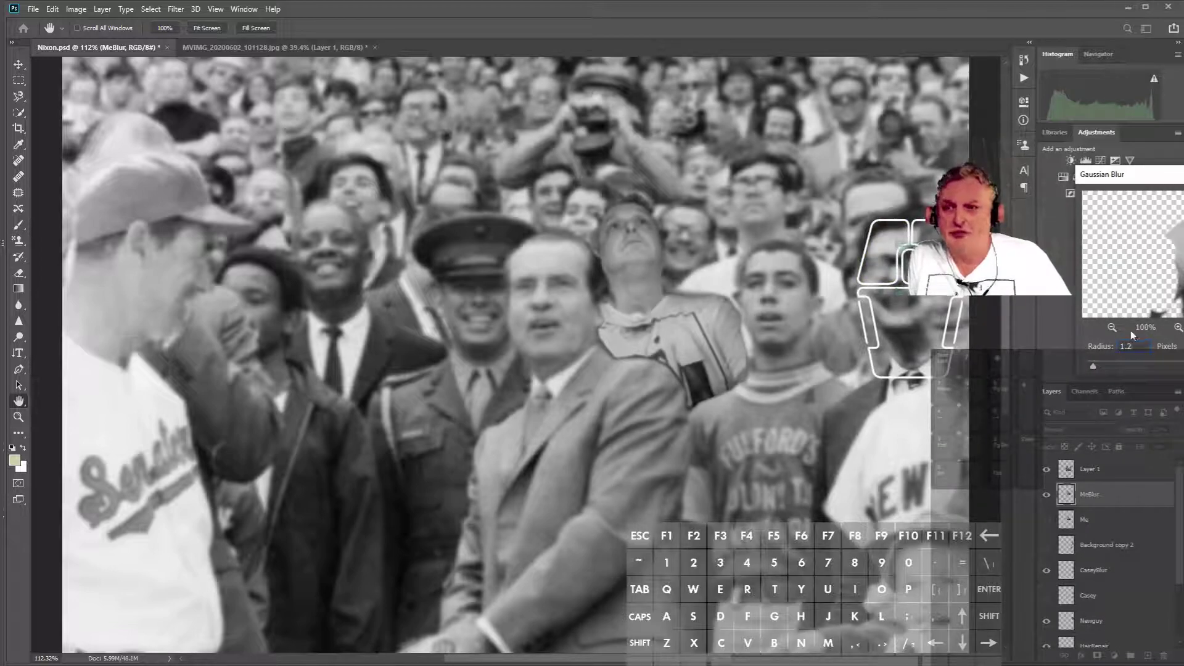
left_click(1141, 347)
type("1.4")
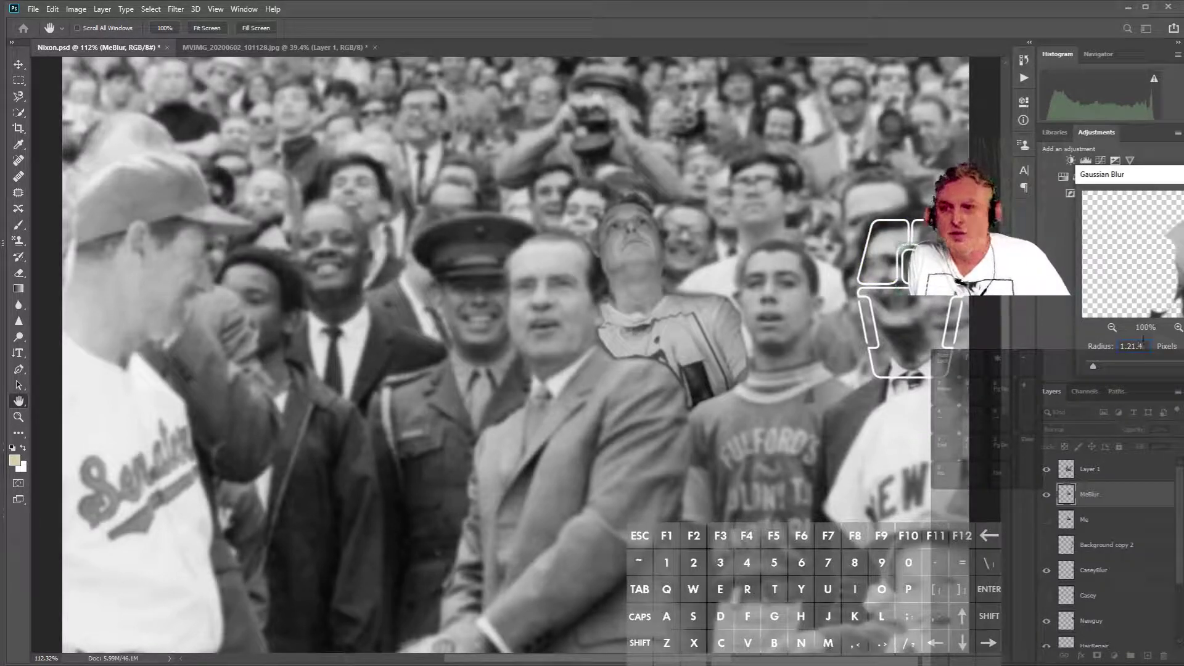
key("shift+Left")
key("shift+Left")
key("shift+Left")
key("BackSpace")
key("BackSpace")
type("4")
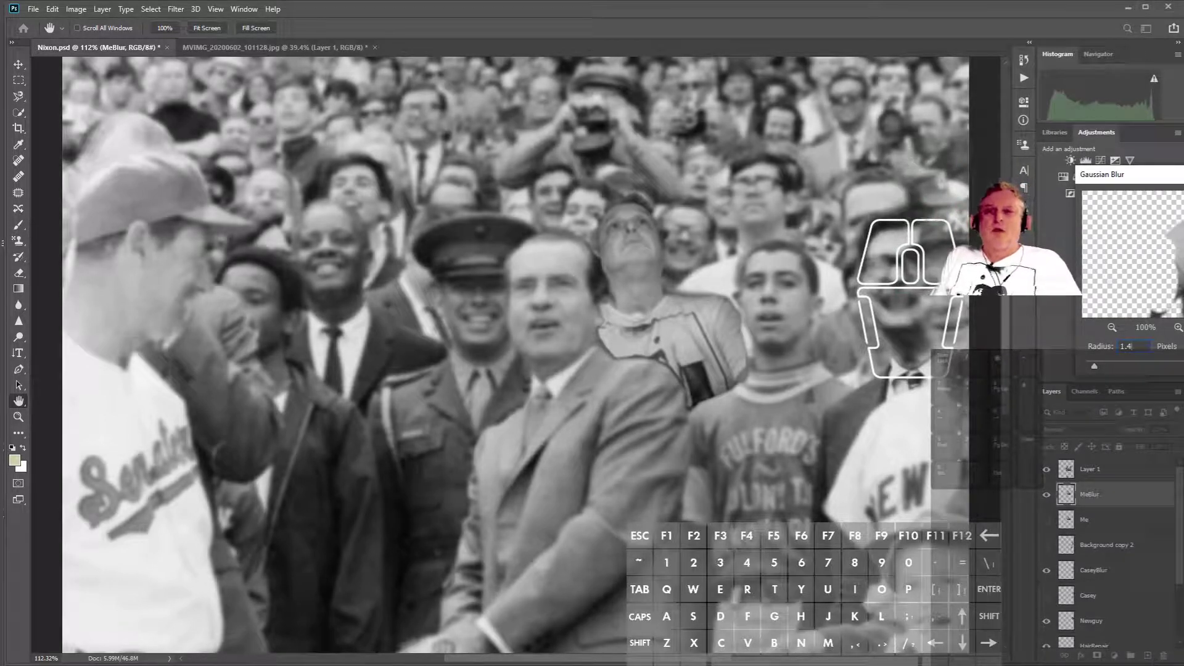
left_click(1050, 177)
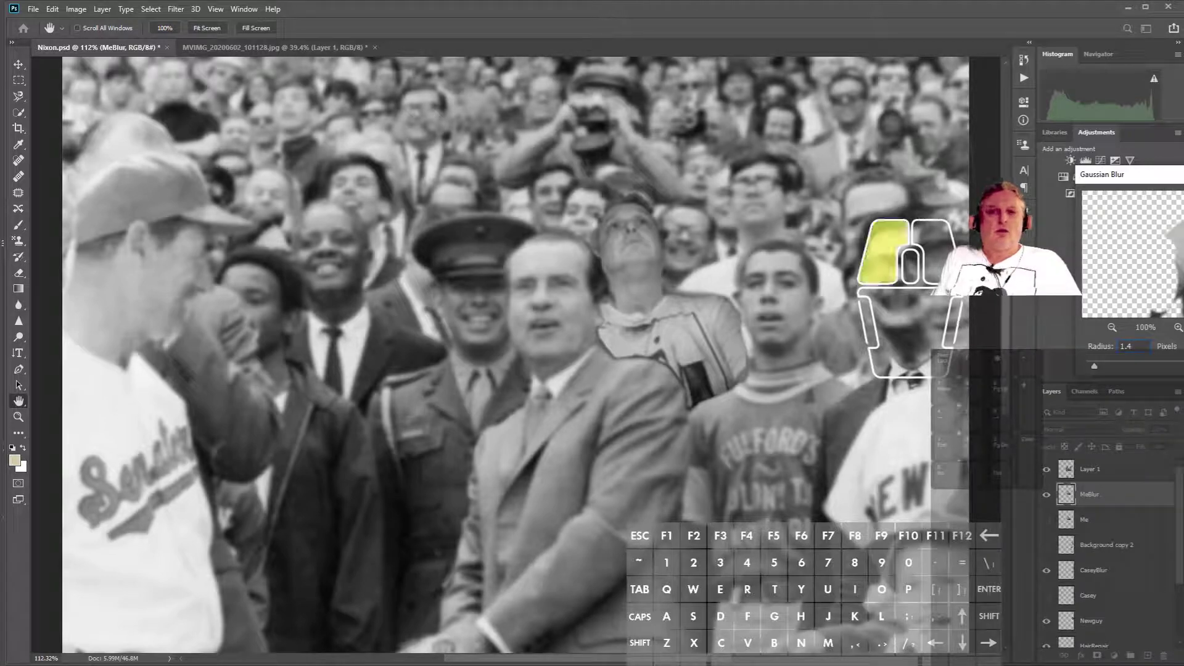
key("ctrl+0")
key("e")
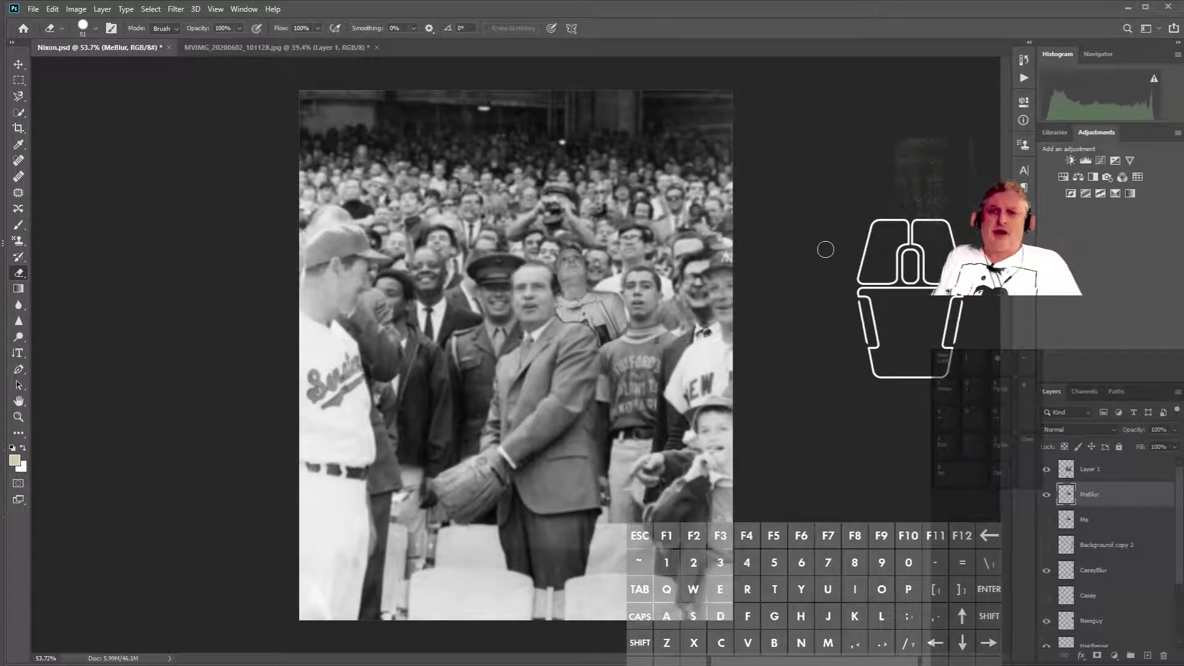
Show only the Background in MVIMG_20200602_101128.jpg, switch to Google Photos in the browser, and return to the photo grid
left_click(287, 47)
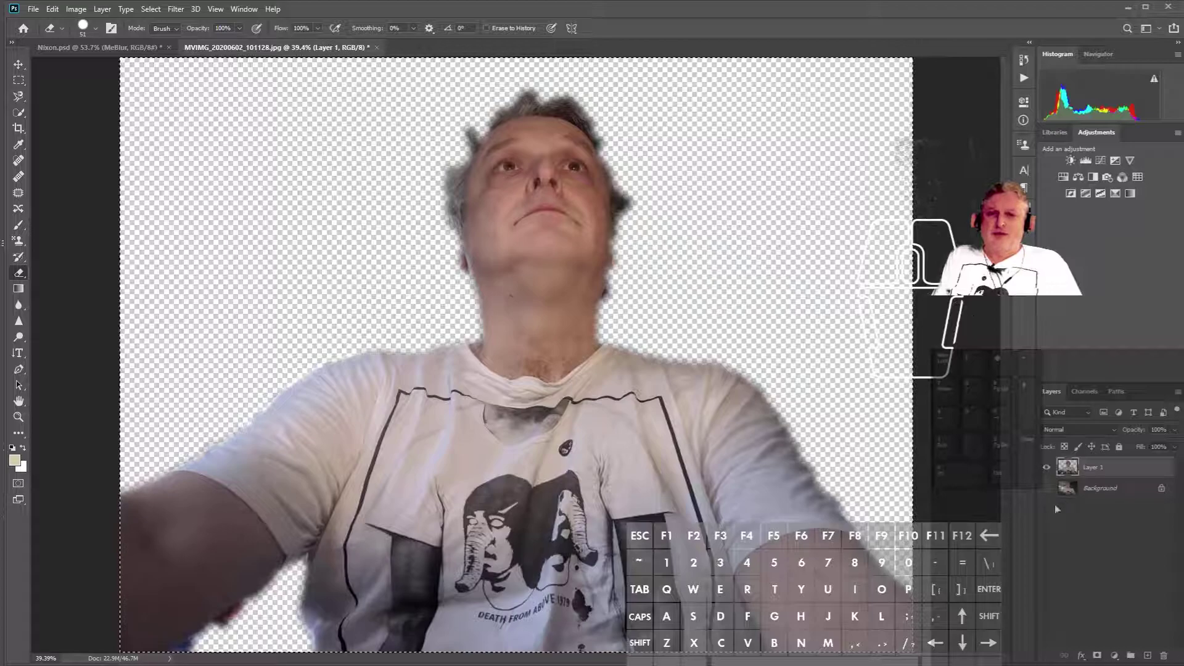
left_click(1046, 488)
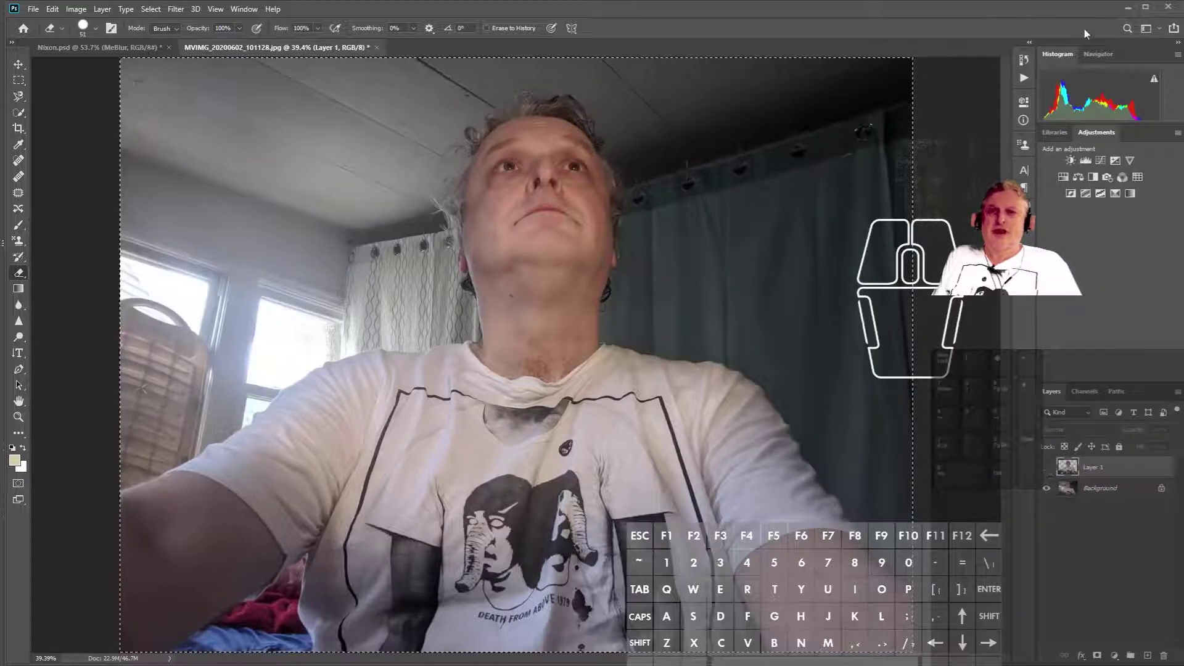
left_click(1128, 8)
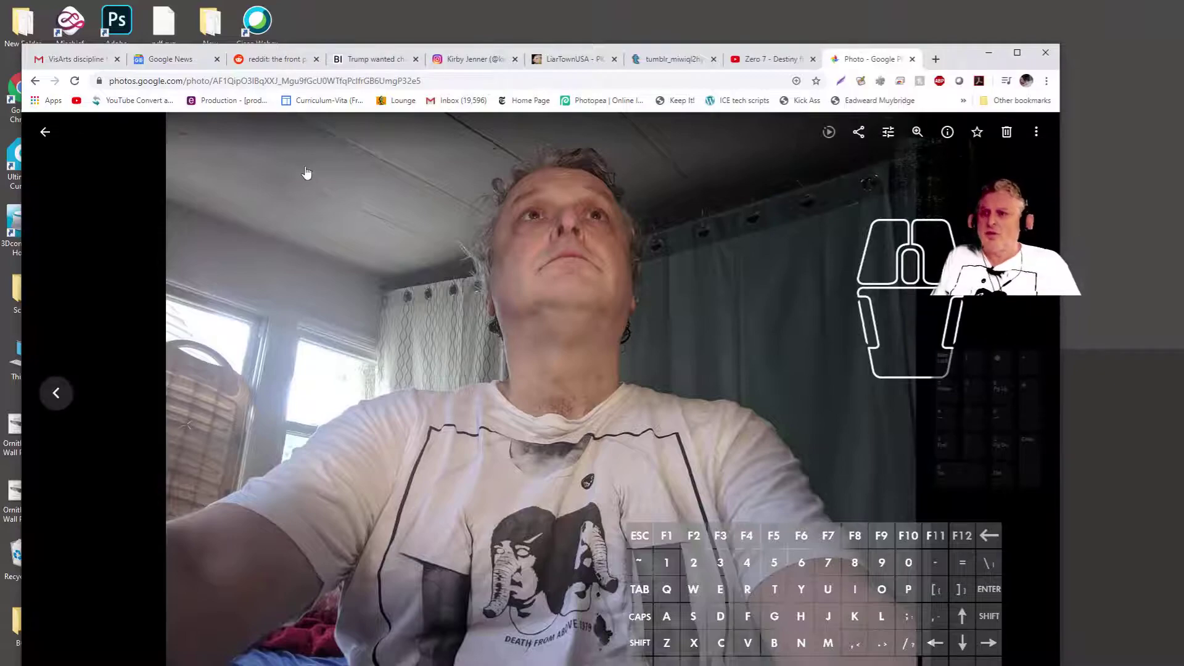
left_click(42, 131)
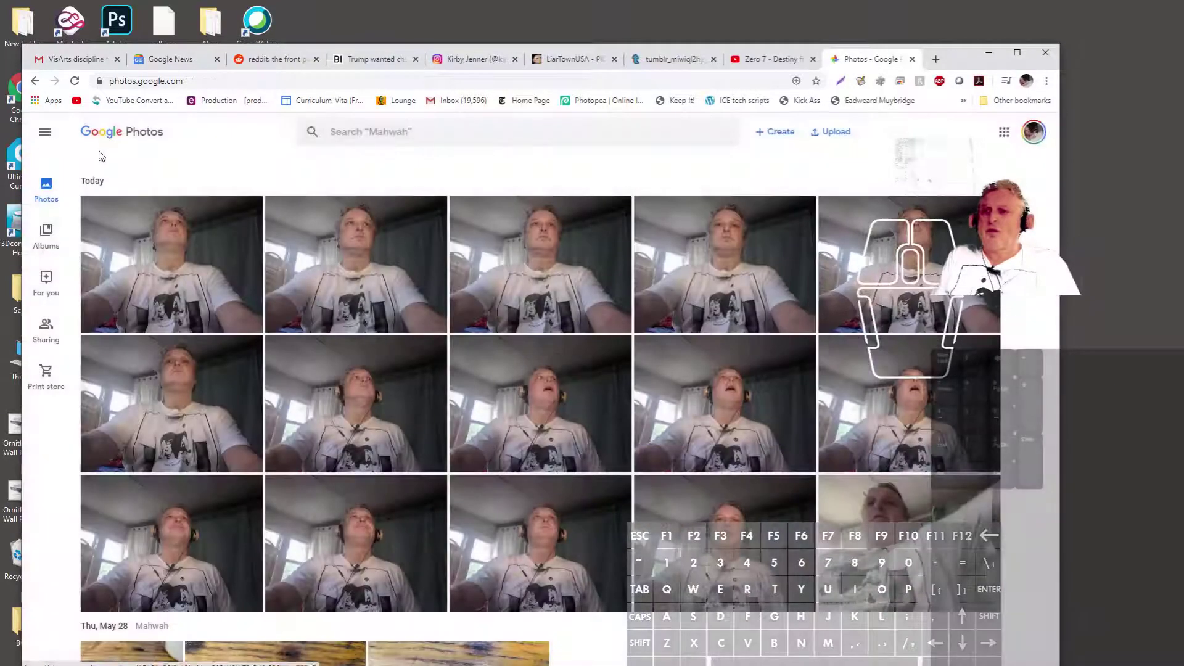